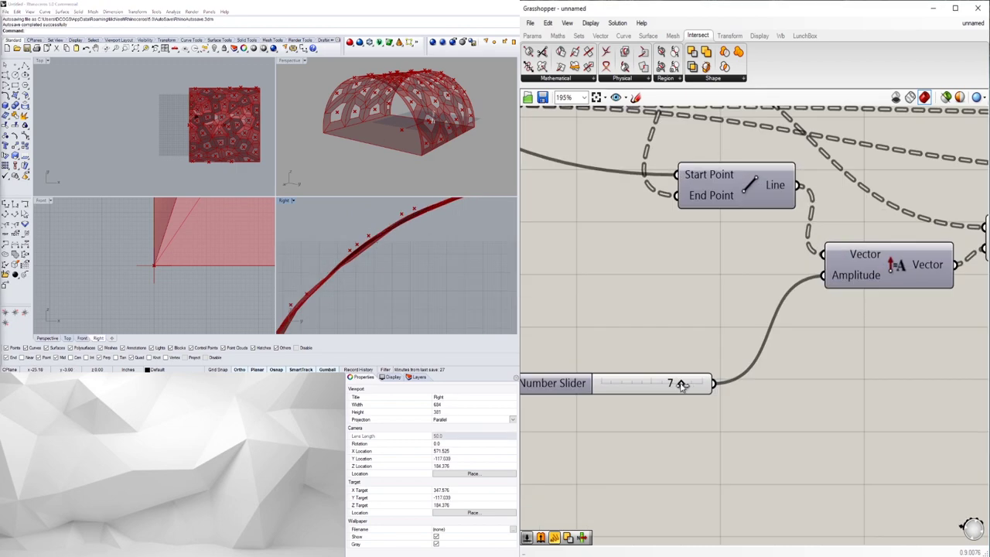
# Set the number slider driving the vector Amplitude to 12
pyautogui.moveTo(680, 384); pyautogui.dragTo(794, 367, button='right')
pyautogui.doubleClick(792, 368)
pyautogui.write('12')
pyautogui.press('Return')
# Set the amplitude slider's maximum to 25, raise its value, and enlarge the perspective view of the vault
pyautogui.doubleClick(691, 369)
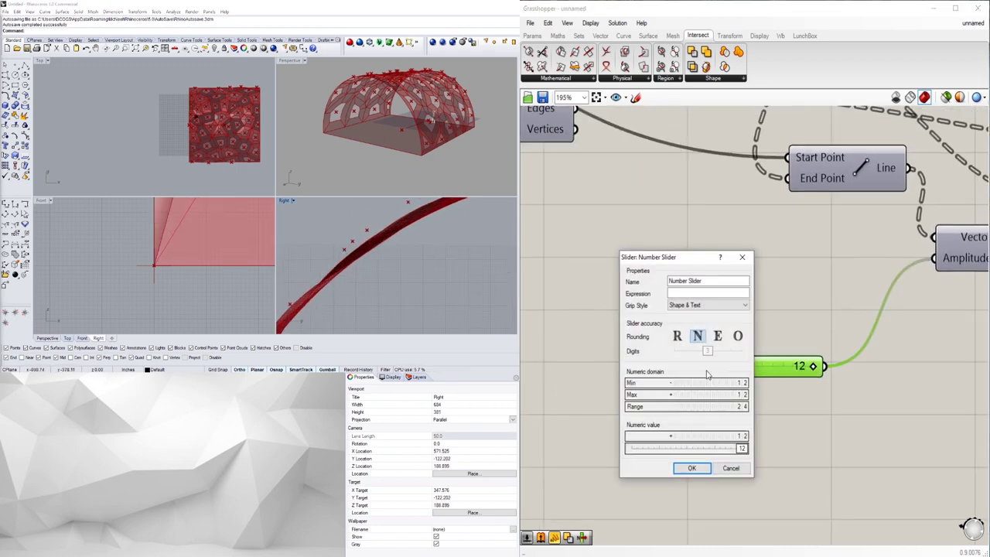
pyautogui.doubleClick(735, 396)
pyautogui.write('25')
pyautogui.press('Return')
pyautogui.click(688, 468)
pyautogui.moveTo(765, 365); pyautogui.dragTo(813, 367)
pyautogui.doubleClick(290, 60)
pyautogui.moveTo(293, 188); pyautogui.dragTo(255, 186, button='right')
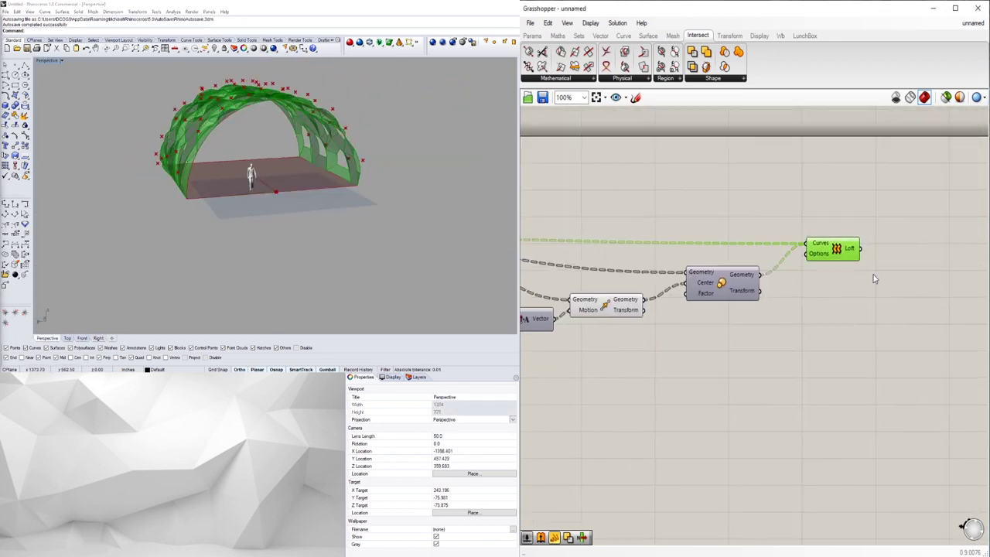
# Add a Custom Preview component and connect the Loft output to its Geometry input
pyautogui.doubleClick(873, 276)
pyautogui.write('custom')
pyautogui.press('Return')
pyautogui.moveTo(860, 248); pyautogui.dragTo(896, 272)
# Add a Colour Swatch and connect it to the Shader input of the preview component
pyautogui.doubleClick(815, 315)
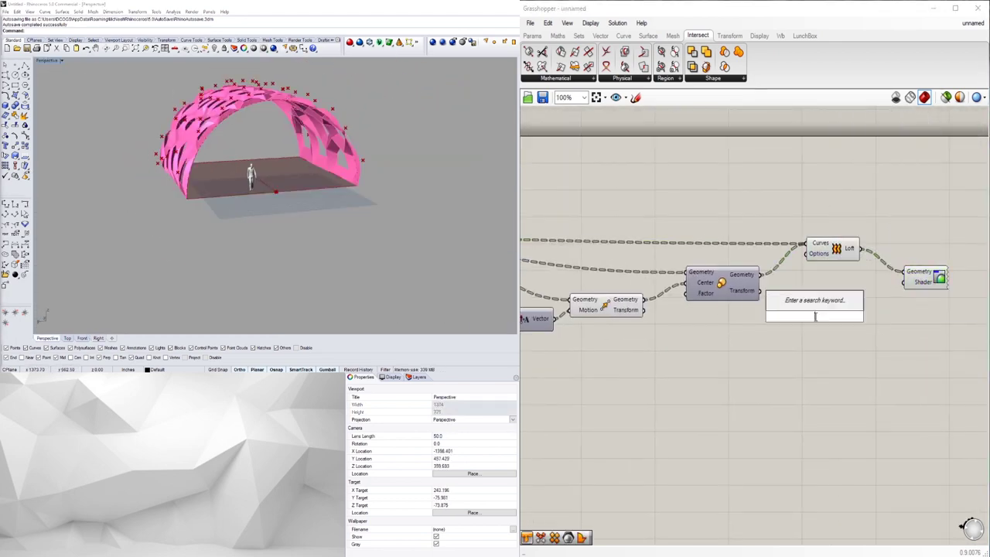
pyautogui.write('swatch')
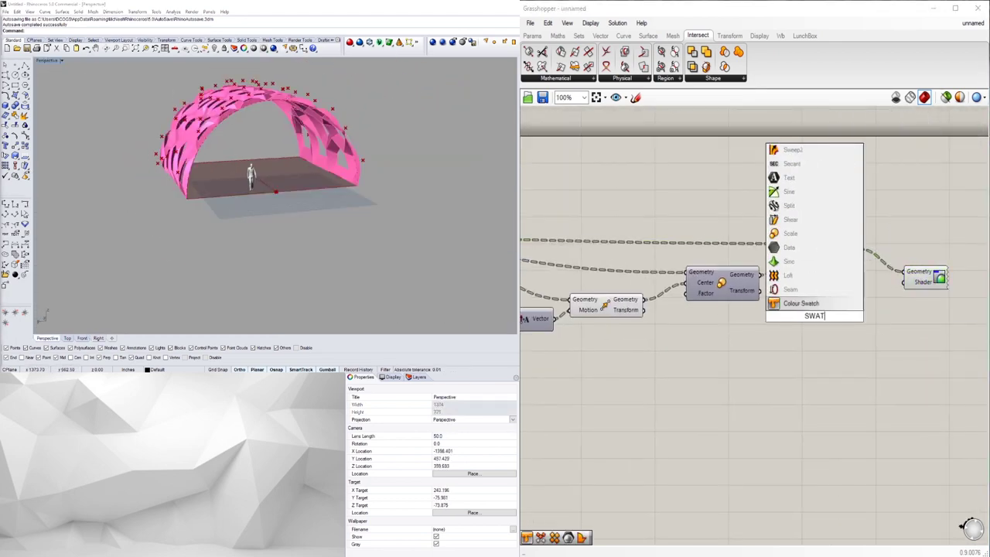
pyautogui.press('Return')
pyautogui.moveTo(847, 316); pyautogui.dragTo(903, 282)
pyautogui.moveTo(255, 201); pyautogui.dragTo(355, 226, button='right')
# Set the swatch colour to a yellow with hue 65, saturation 78 and value 87
pyautogui.click(837, 316)
pyautogui.moveTo(898, 365); pyautogui.dragTo(874, 370)
pyautogui.click(864, 450)
pyautogui.click(869, 359)
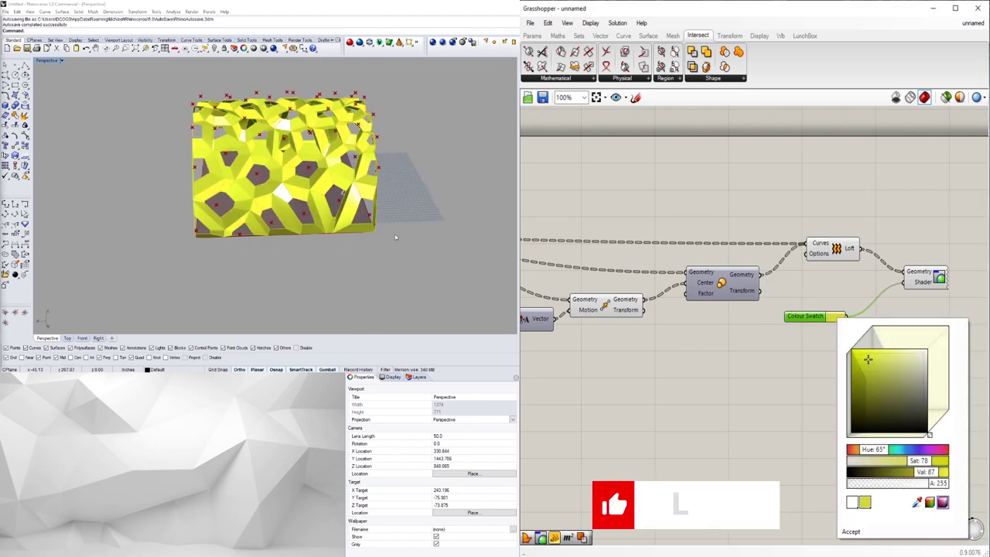
pyautogui.moveTo(395, 236); pyautogui.dragTo(294, 224, button='right')
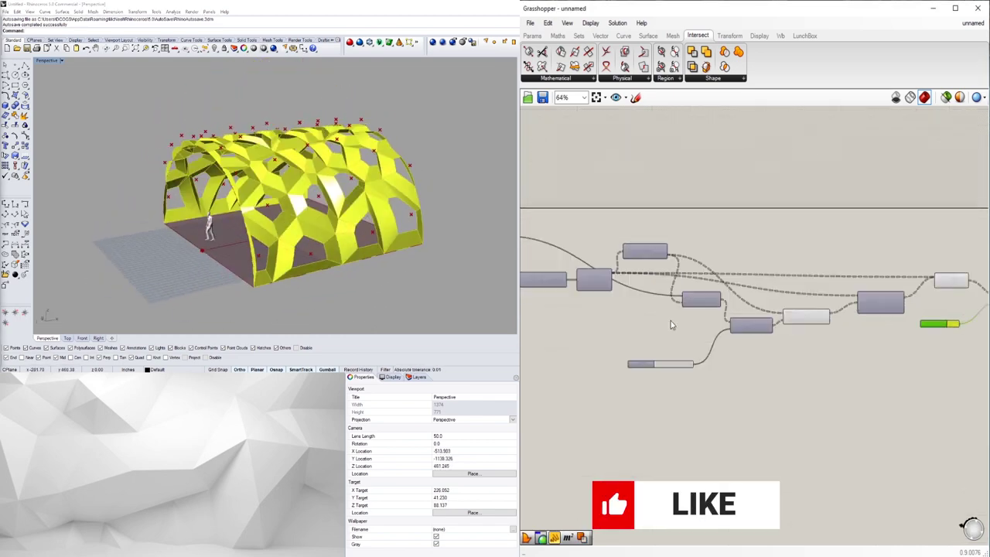
pyautogui.moveTo(233, 201); pyautogui.dragTo(341, 193, button='right')
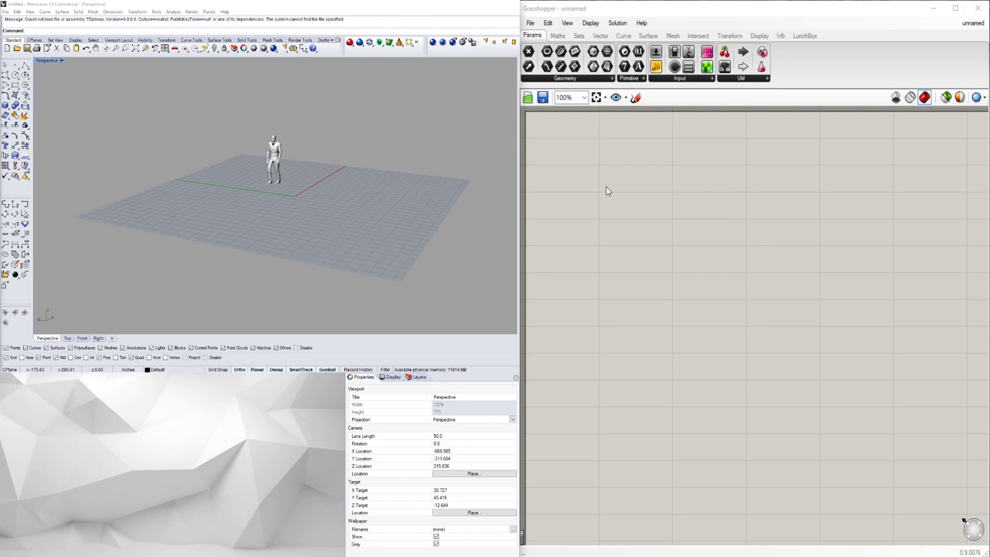
# Place a YZ Plane component near the corner of the empty Grasshopper canvas
pyautogui.scroll(-3, 607, 191)
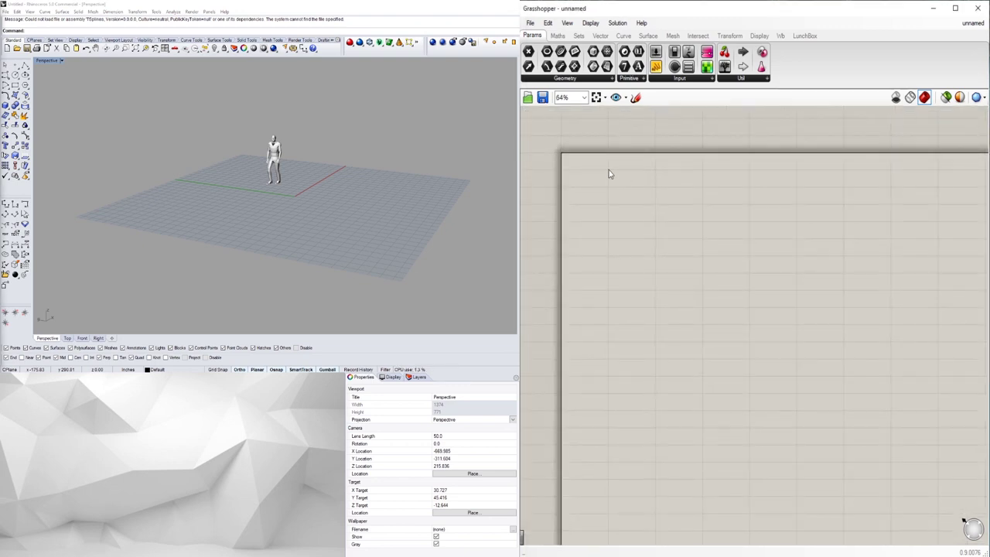
pyautogui.doubleClick(651, 202)
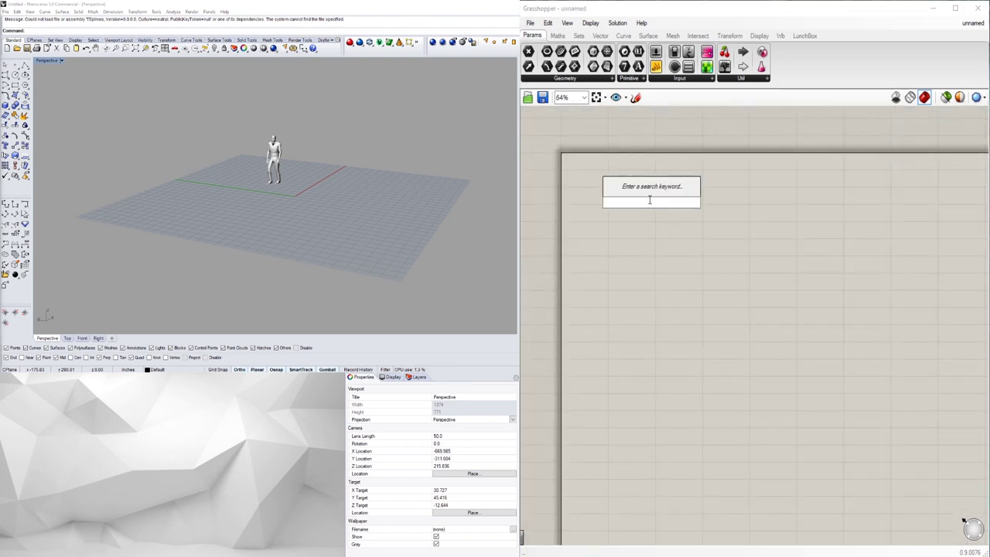
pyautogui.write('box')
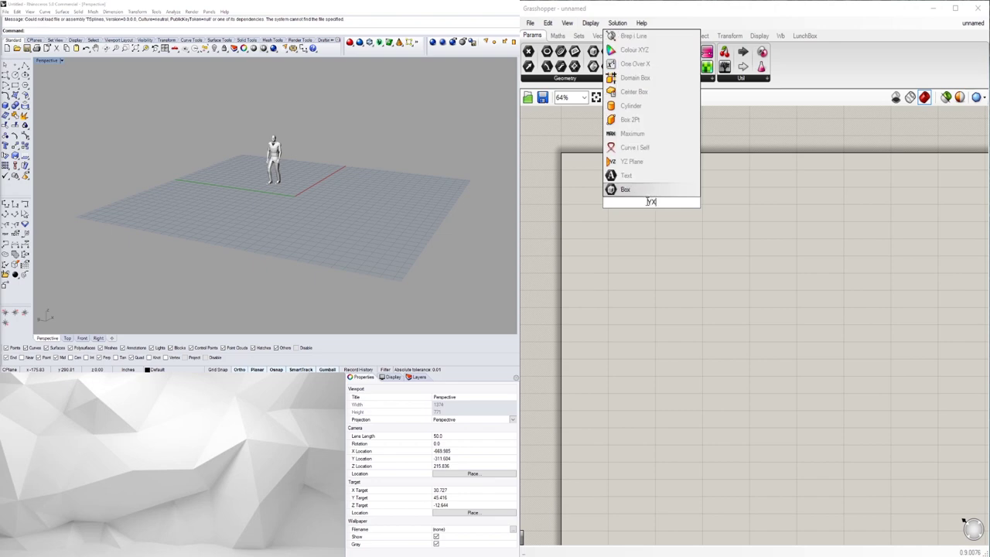
pyautogui.press('BackSpace')
pyautogui.write('Z')
pyautogui.click(647, 192)
pyautogui.moveTo(652, 201); pyautogui.dragTo(629, 182)
pyautogui.scroll(4, 263, 207)
pyautogui.moveTo(271, 208); pyautogui.dragTo(277, 209, button='right')
pyautogui.scroll(6, 341, 171)
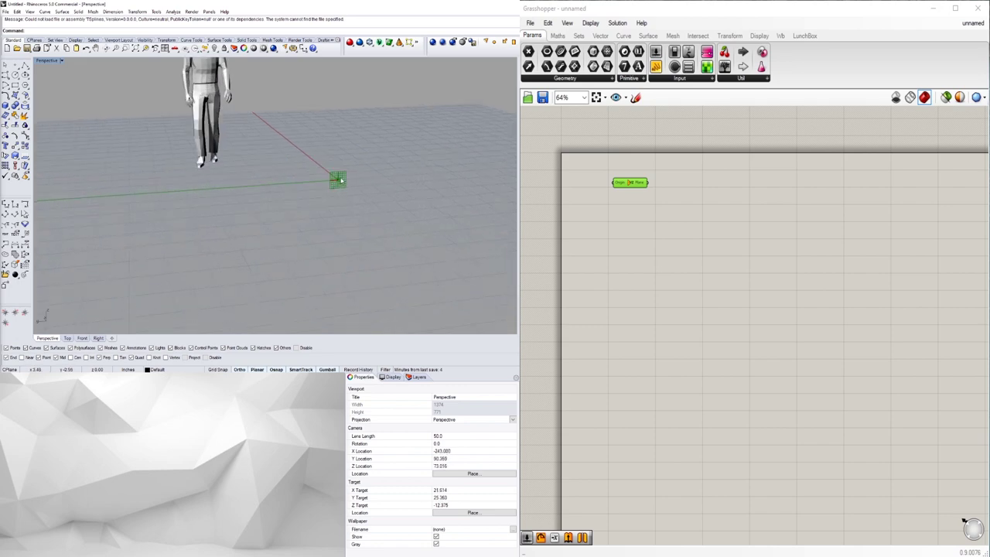
# Add an Arc component beside the YZ Plane and connect the plane to its Plane input
pyautogui.doubleClick(684, 212)
pyautogui.write('ARC')
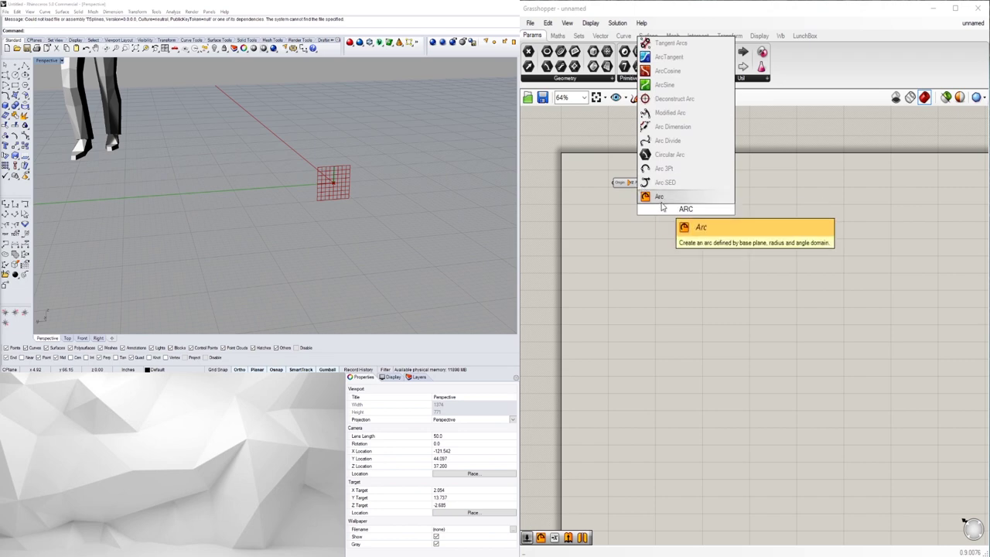
pyautogui.press('Return')
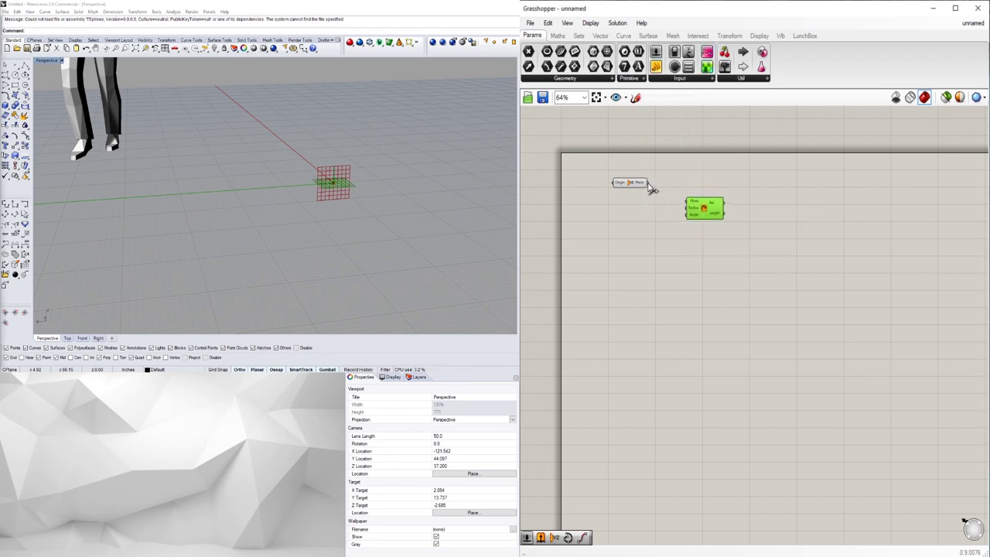
pyautogui.moveTo(670, 198)
pyautogui.mouseDown()
pyautogui.moveTo(687, 201)
pyautogui.moveTo(688, 193)
pyautogui.mouseUp()
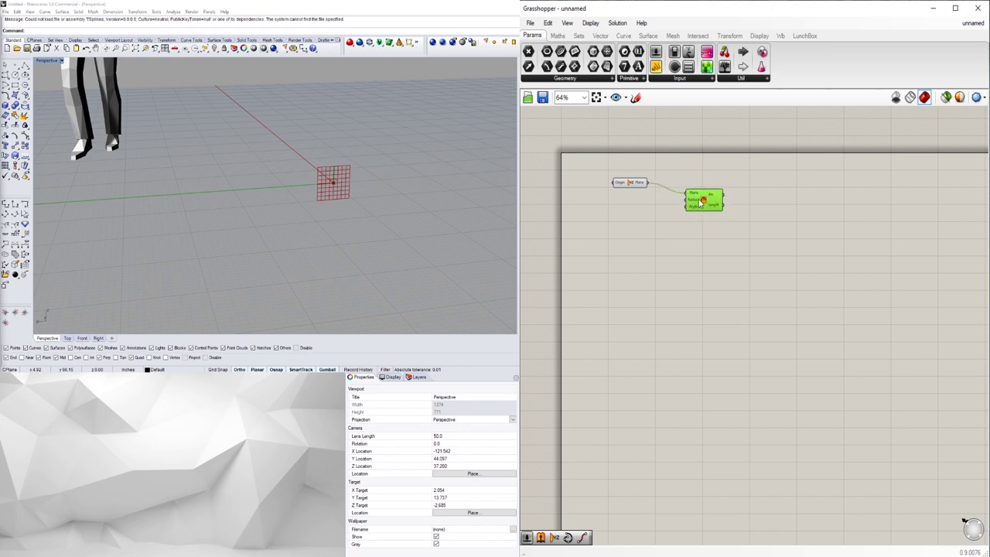
# Add a number slider with value 20 below the YZ Plane and shift the Arc component slightly upward
pyautogui.doubleClick(606, 209)
pyautogui.write('20')
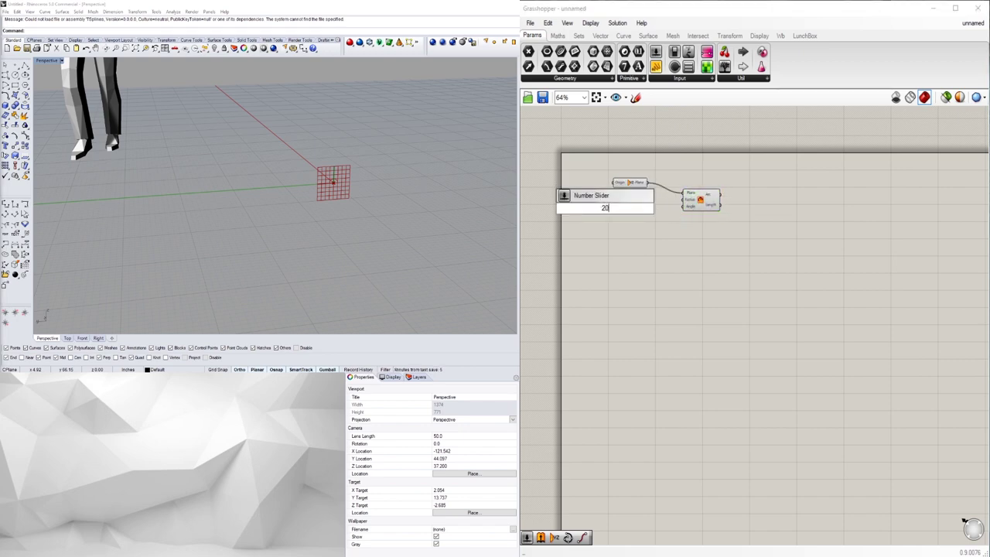
pyautogui.press('Return')
pyautogui.scroll(-5, 217, 189)
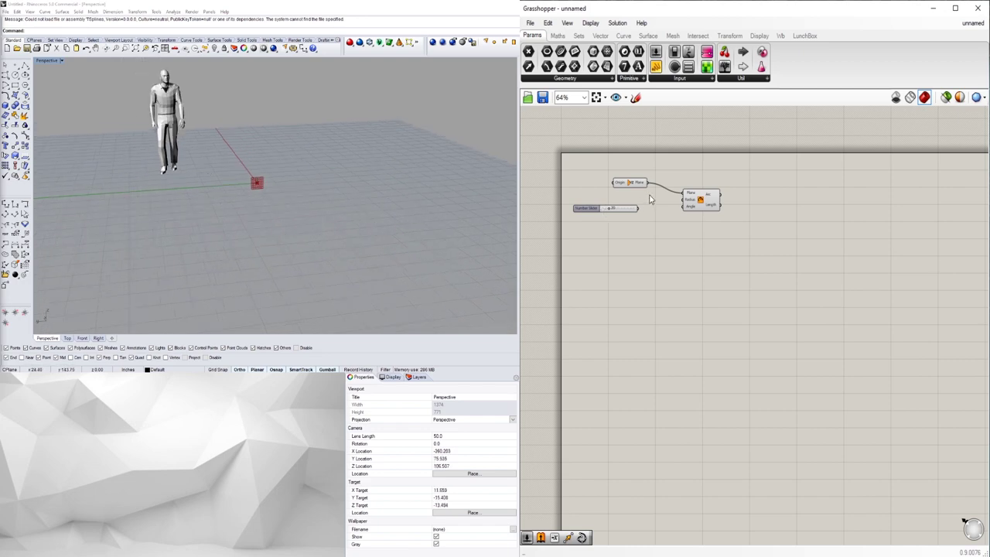
pyautogui.moveTo(700, 199); pyautogui.dragTo(706, 188)
# Switch to Rhino and check the document's units settings
pyautogui.click(272, 210)
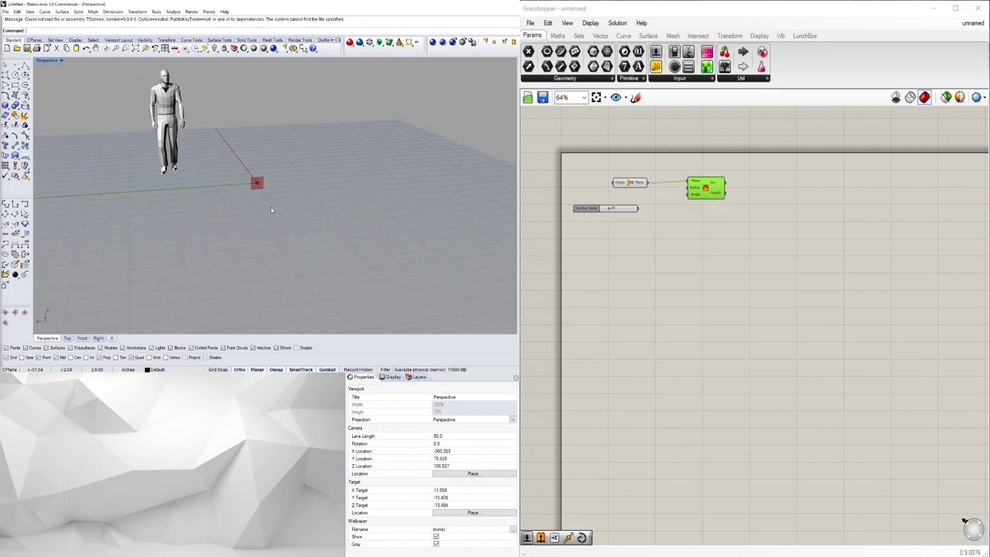
pyautogui.write('units')
pyautogui.press('Return')
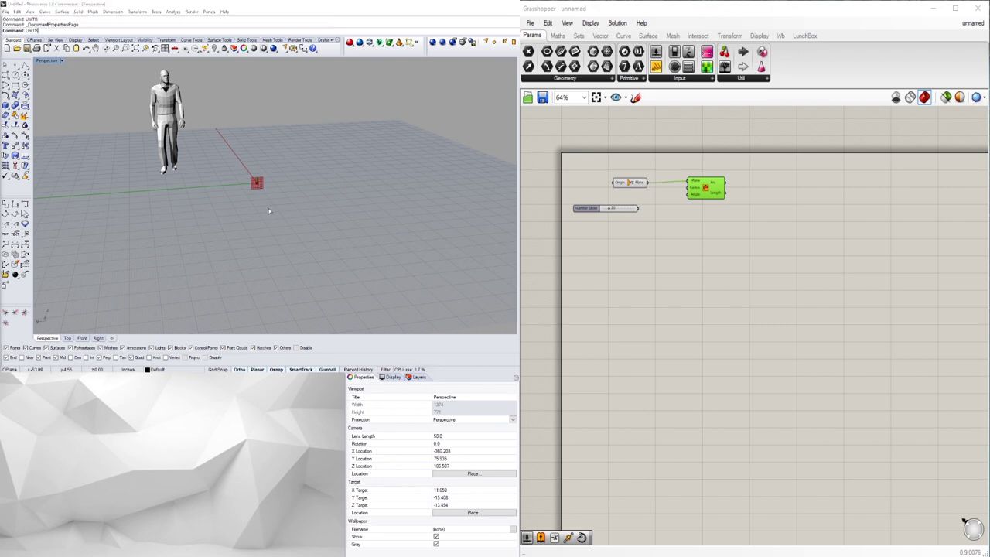
pyautogui.press('Escape')
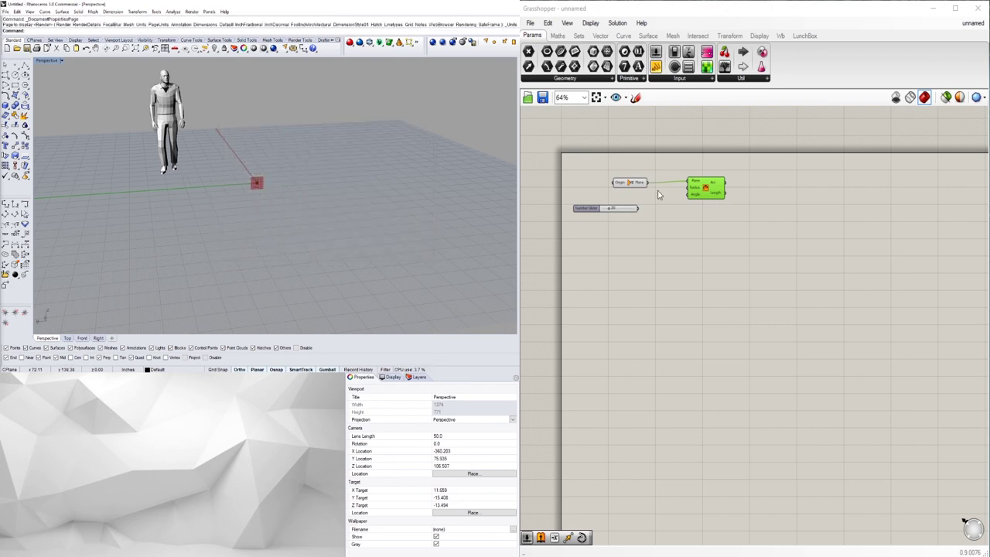
# Add a Multiplication component with factor 12 and wire the 20 slider through it into the Arc's Radius input
pyautogui.doubleClick(644, 217)
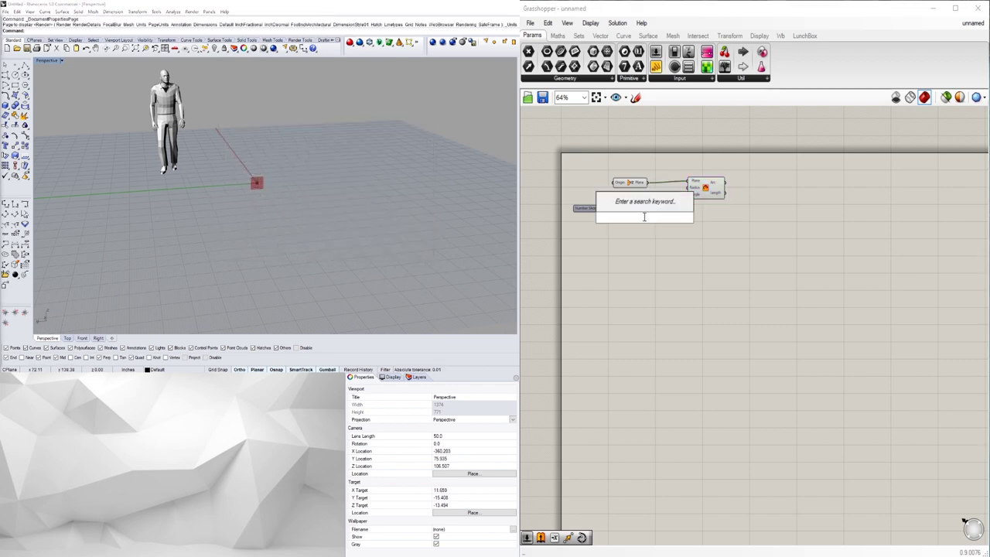
pyautogui.write('*12')
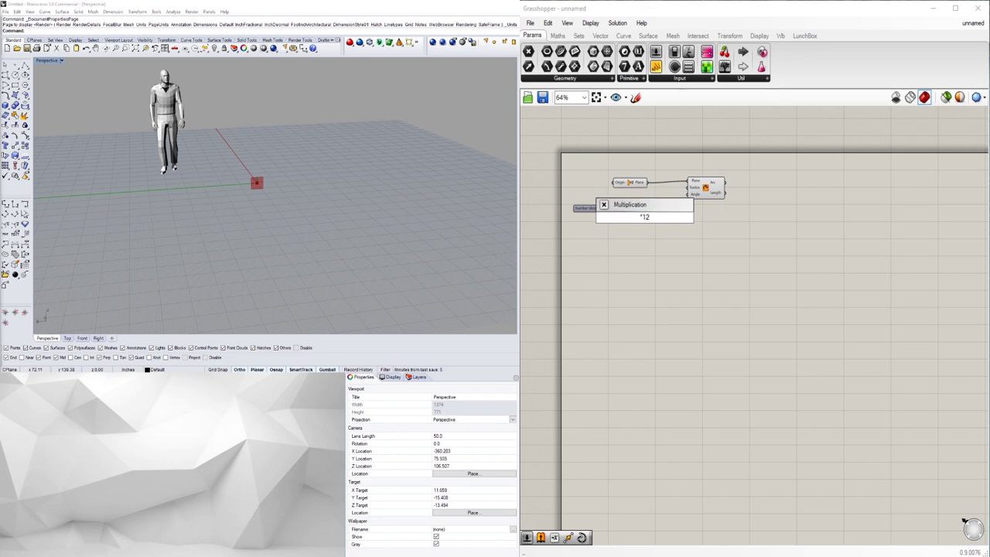
pyautogui.press('Return')
pyautogui.moveTo(644, 217); pyautogui.dragTo(690, 188)
pyautogui.scroll(-5, 130, 177)
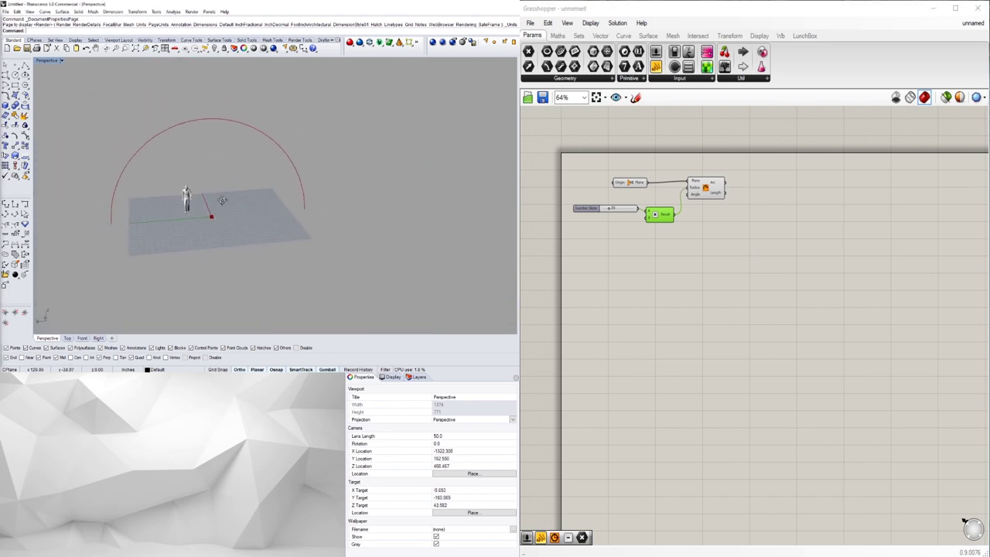
pyautogui.scroll(2, 667, 225)
pyautogui.scroll(1, 667, 225)
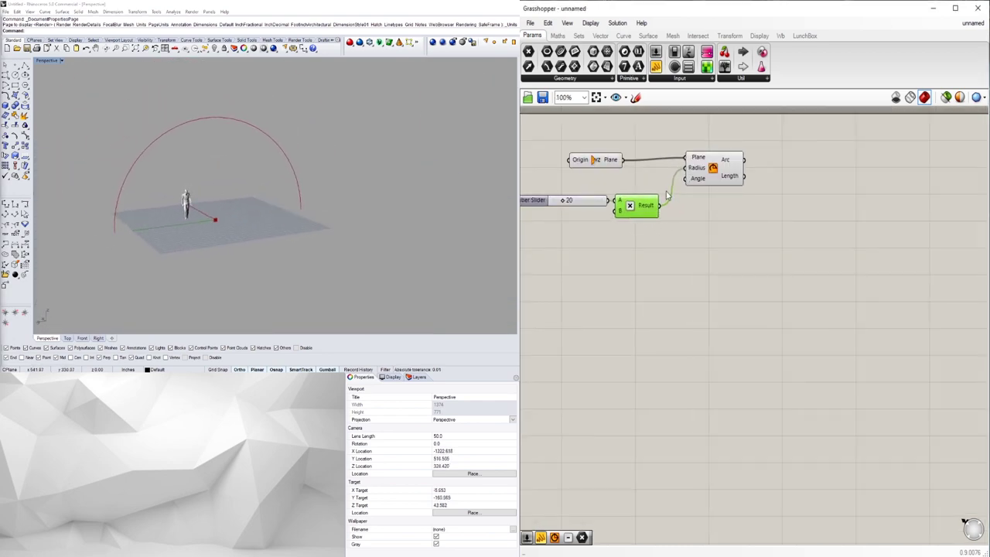
pyautogui.moveTo(72, 184); pyautogui.dragTo(240, 214, button='right')
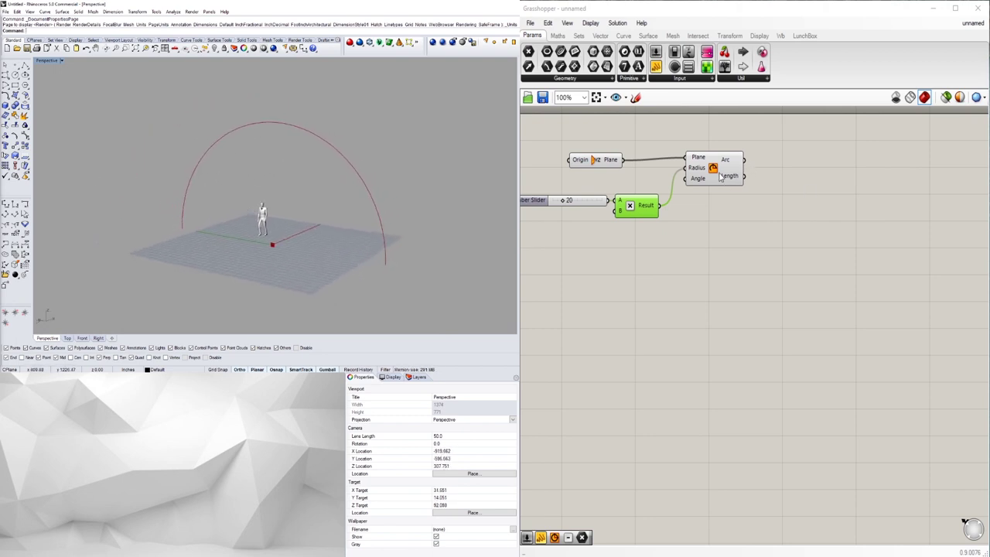
# Rearrange the Arc and YZ Plane components so they sit closer to the Multiplication component
pyautogui.moveTo(720, 177); pyautogui.dragTo(711, 205)
pyautogui.moveTo(617, 160); pyautogui.dragTo(653, 178)
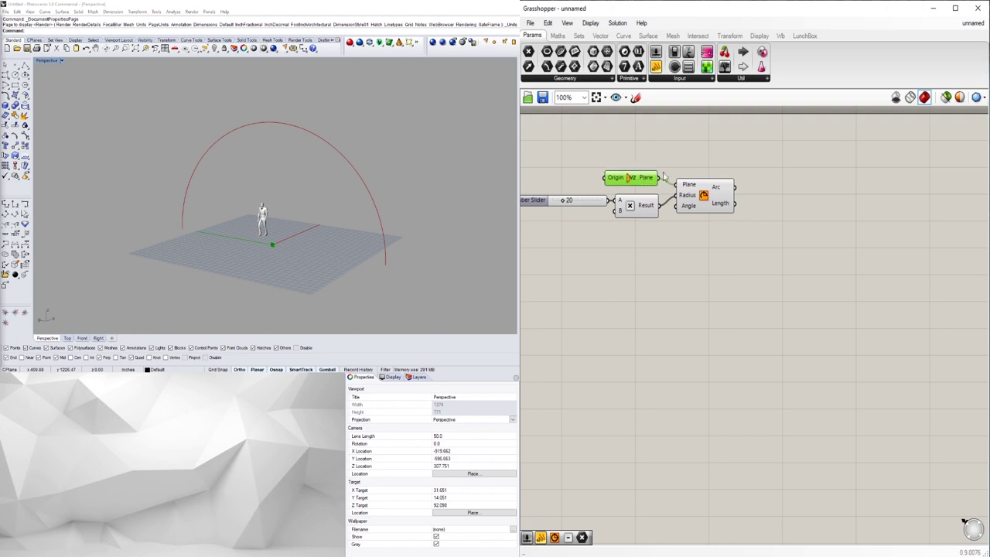
pyautogui.click(665, 177)
# Add an Extrude component and connect the Arc output to its Base input
pyautogui.moveTo(387, 212); pyautogui.dragTo(282, 157, button='right')
pyautogui.scroll(-5, 283, 228)
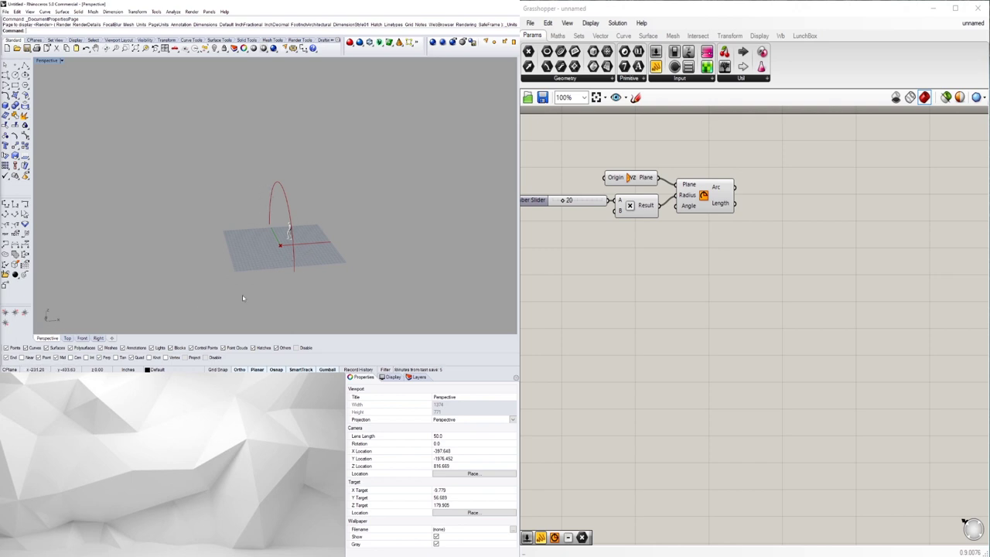
pyautogui.click(717, 209)
pyautogui.doubleClick(815, 246)
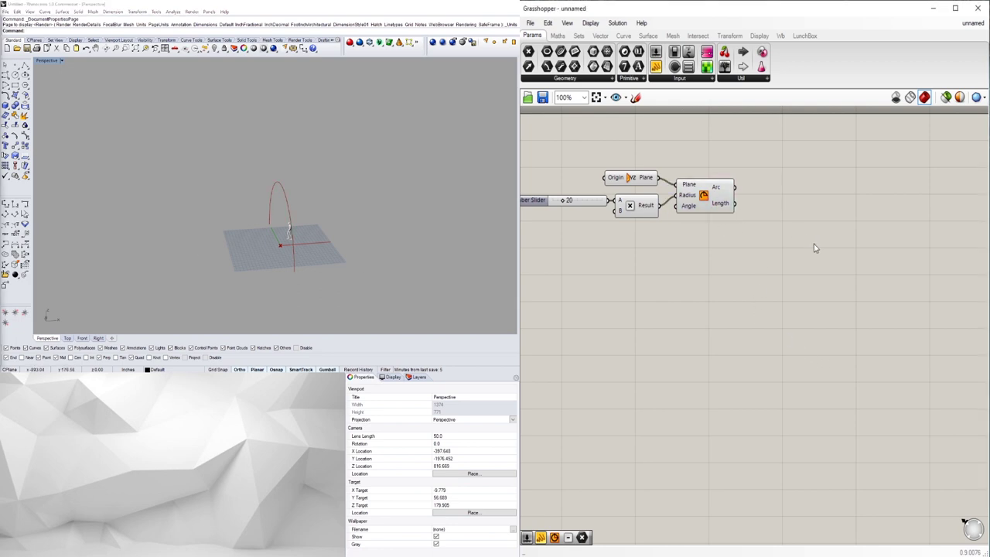
pyautogui.write('5xt')
pyautogui.click(800, 232)
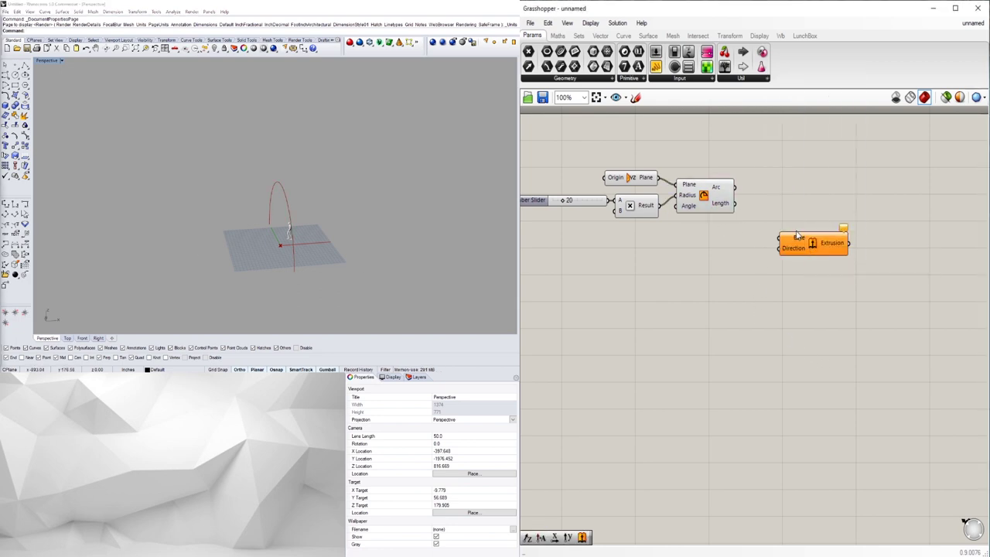
pyautogui.moveTo(797, 234); pyautogui.dragTo(832, 223)
pyautogui.moveTo(734, 187); pyautogui.dragTo(853, 219)
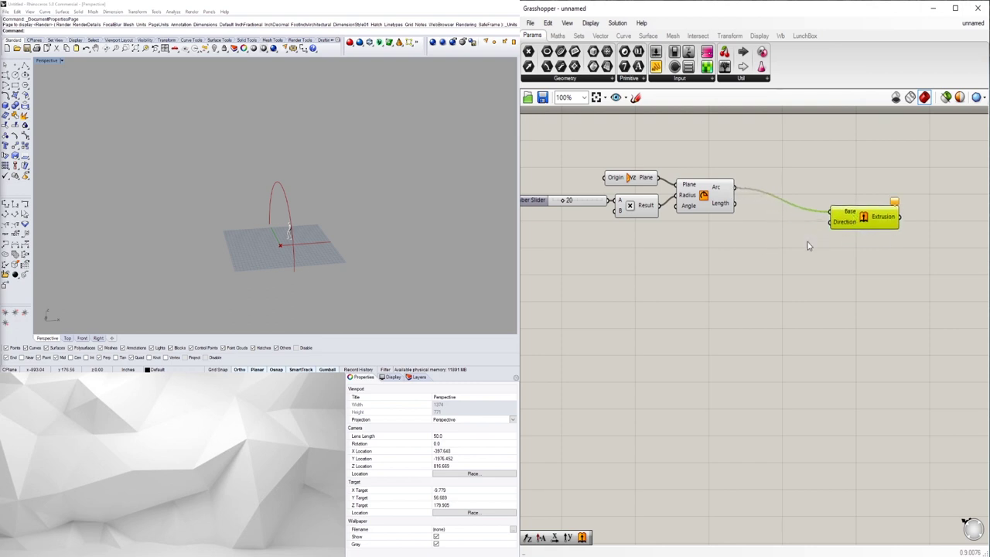
# Add a Unit X vector, connect it to the Extrude Direction input, and move the Extrude component closer to the Arc
pyautogui.click(793, 325)
pyautogui.write('x')
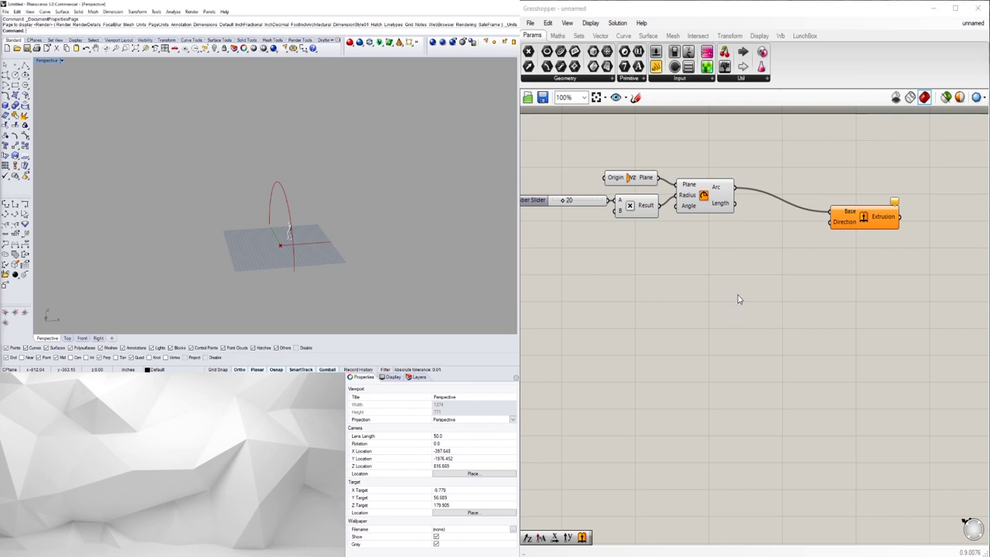
pyautogui.doubleClick(738, 300)
pyautogui.write('x')
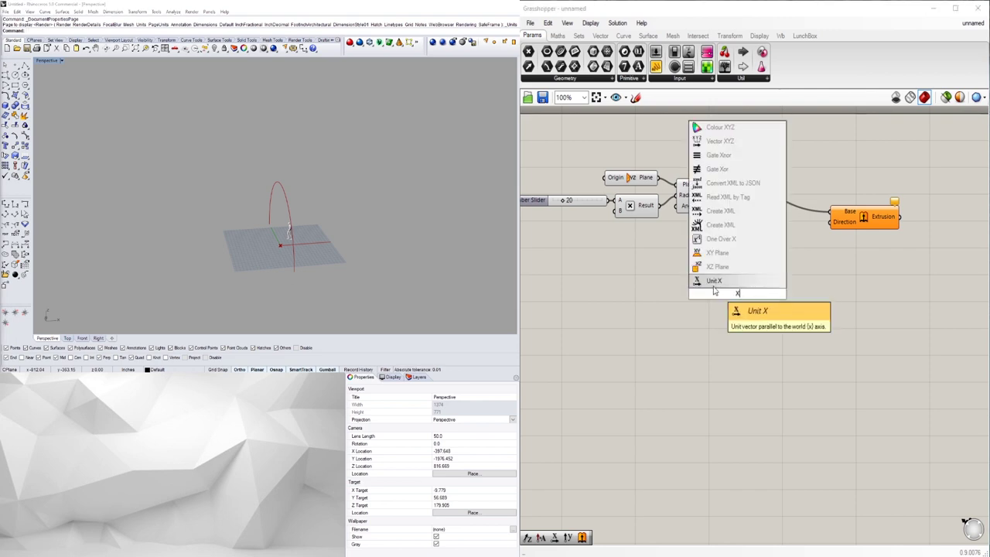
pyautogui.click(715, 283)
pyautogui.moveTo(731, 291); pyautogui.dragTo(811, 213)
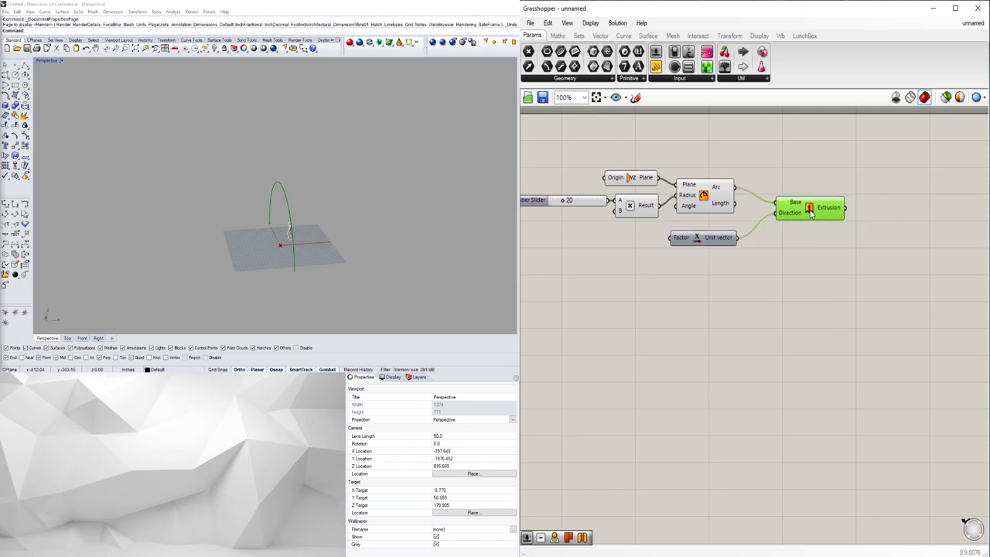
# Duplicate the slider and Multiplication components and feed the copied result into the Unit X Factor input
pyautogui.scroll(1, 756, 259)
pyautogui.moveTo(756, 268); pyautogui.dragTo(785, 268)
pyautogui.press('alt')
pyautogui.click(839, 287)
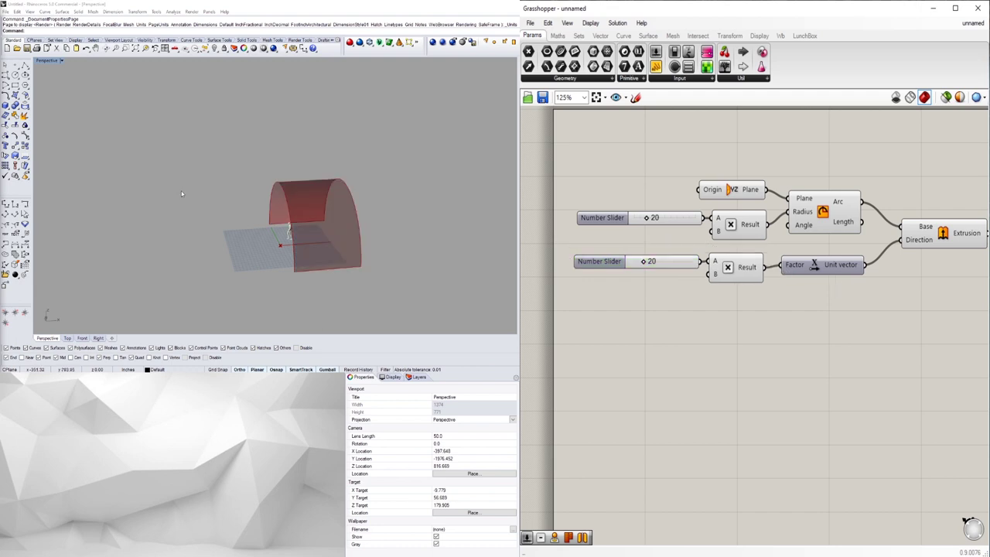
# Set the slider controlling the extrusion length to 39
pyautogui.scroll(3, 631, 265)
pyautogui.moveTo(649, 262)
pyautogui.mouseDown()
pyautogui.moveTo(664, 263)
pyautogui.moveTo(652, 268)
pyautogui.mouseUp()
pyautogui.scroll(-2, 790, 339)
pyautogui.moveTo(865, 365); pyautogui.dragTo(702, 363, button='right')
pyautogui.moveTo(828, 267); pyautogui.dragTo(819, 272)
pyautogui.moveTo(405, 185); pyautogui.dragTo(355, 181, button='right')
pyautogui.moveTo(571, 290); pyautogui.dragTo(675, 292, button='right')
pyautogui.scroll(1, 674, 291)
pyautogui.scroll(2, 674, 291)
pyautogui.moveTo(610, 289); pyautogui.dragTo(627, 288)
pyautogui.click(641, 313)
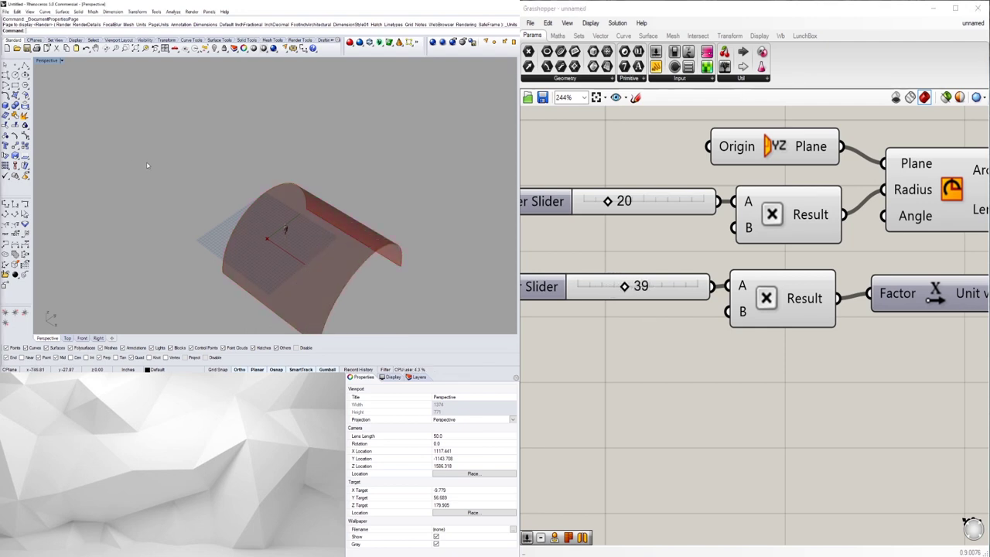
pyautogui.scroll(-2, 147, 163)
pyautogui.scroll(-3, 728, 277)
pyautogui.moveTo(822, 275); pyautogui.dragTo(696, 281, button='right')
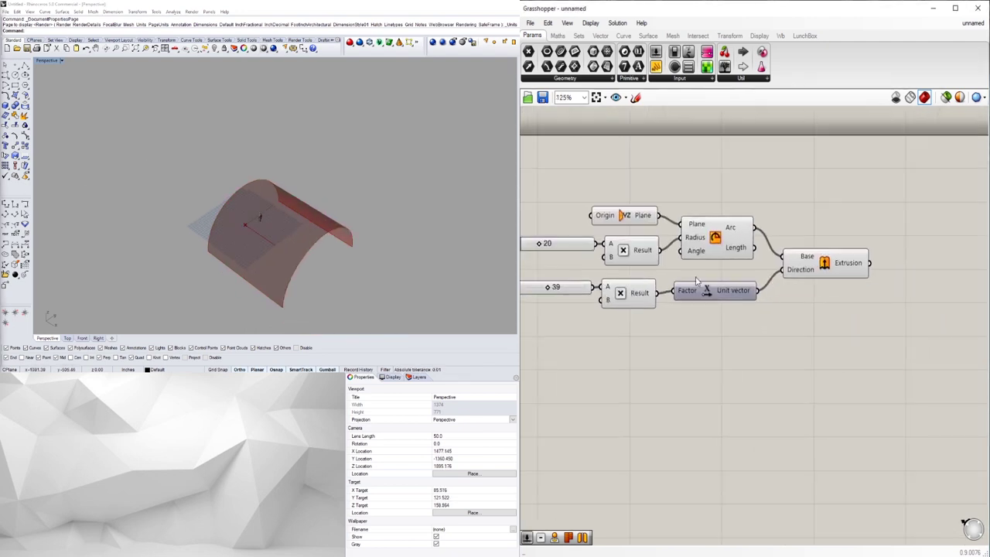
# Set the Grasshopper preview mesh quality to High Quality
pyautogui.moveTo(291, 191); pyautogui.dragTo(340, 188, button='right')
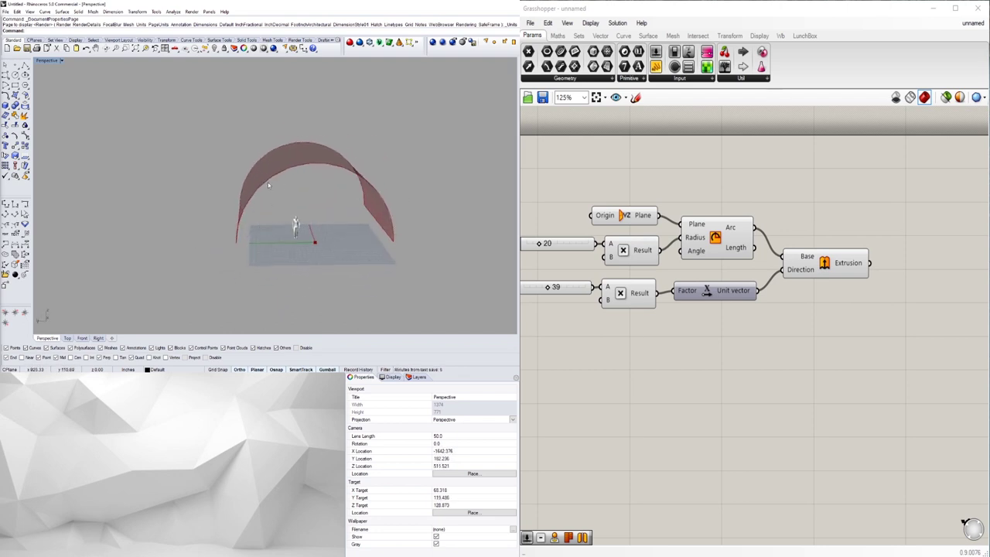
pyautogui.moveTo(357, 221); pyautogui.dragTo(410, 209, button='right')
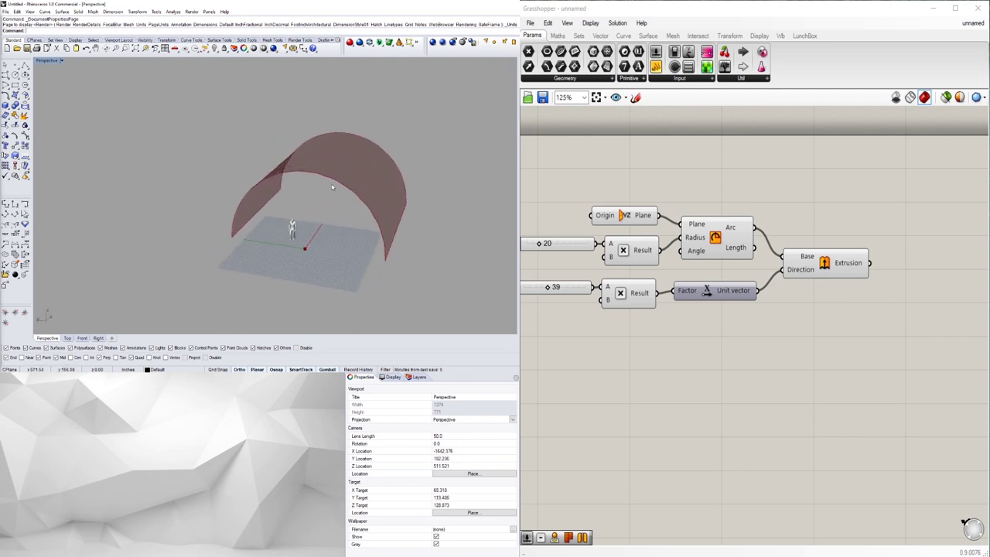
pyautogui.click(976, 98)
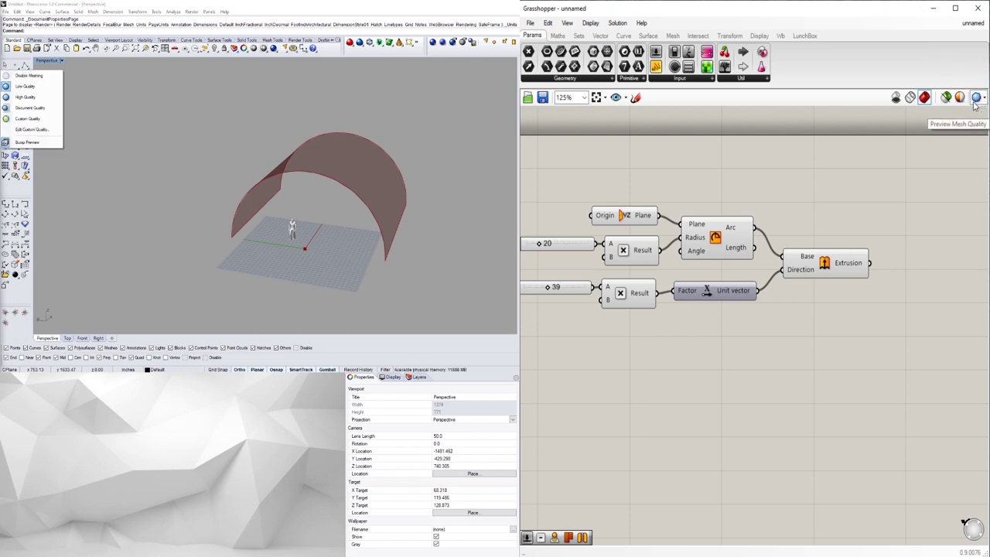
pyautogui.click(39, 99)
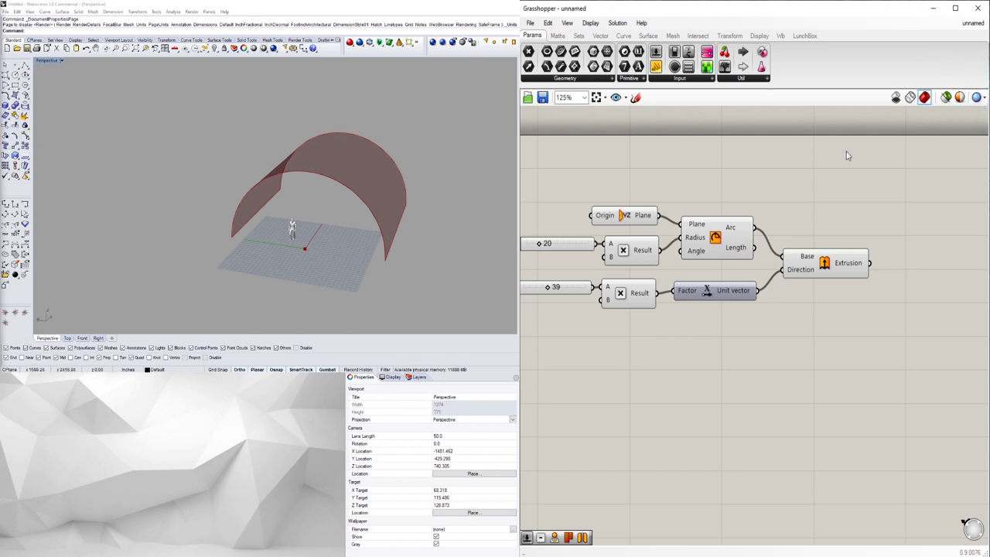
# Examine the extruded vault from several angles and highlight the Extrude component's geometry in the viewport
pyautogui.click(839, 275)
pyautogui.click(864, 298)
pyautogui.scroll(-2, 824, 287)
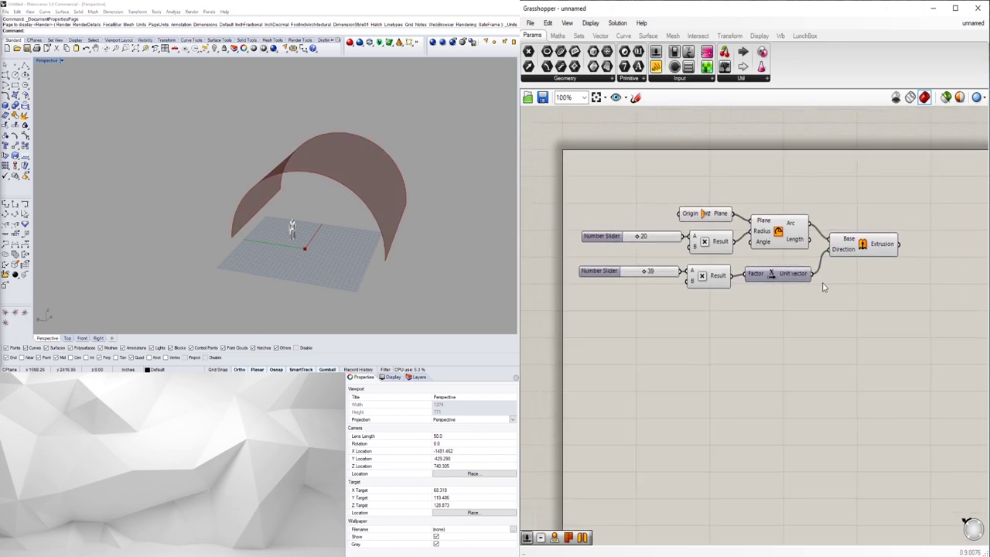
pyautogui.moveTo(866, 285); pyautogui.dragTo(848, 276, button='right')
pyautogui.moveTo(372, 201)
pyautogui.mouseDown(button='right')
pyautogui.moveTo(260, 230)
pyautogui.moveTo(177, 172)
pyautogui.moveTo(151, 188)
pyautogui.moveTo(144, 230)
pyautogui.moveTo(255, 224)
pyautogui.moveTo(333, 195)
pyautogui.moveTo(379, 204)
pyautogui.mouseUp(button='right')
pyautogui.scroll(4, 379, 204)
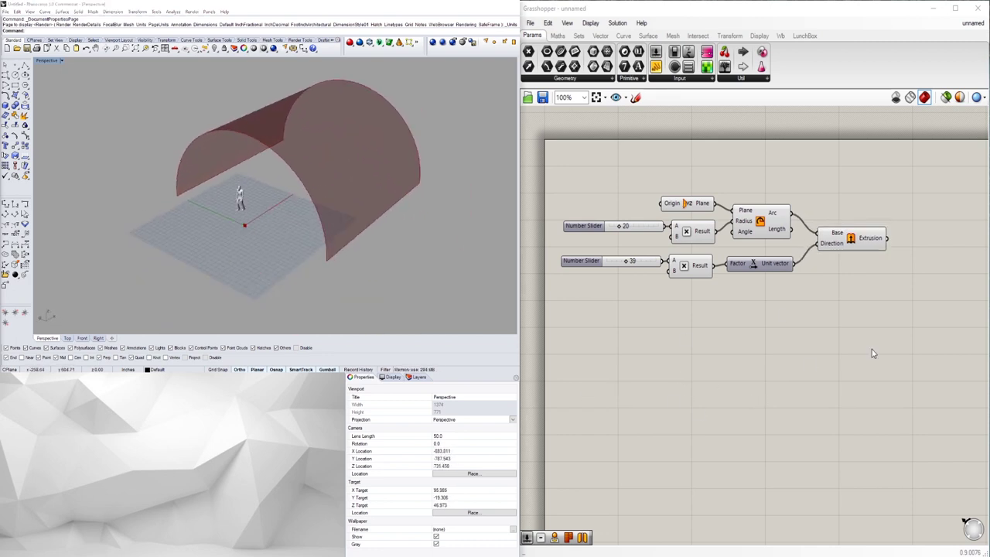
pyautogui.moveTo(944, 326); pyautogui.dragTo(911, 326, button='right')
pyautogui.moveTo(101, 186); pyautogui.dragTo(76, 178, button='right')
pyautogui.click(827, 251)
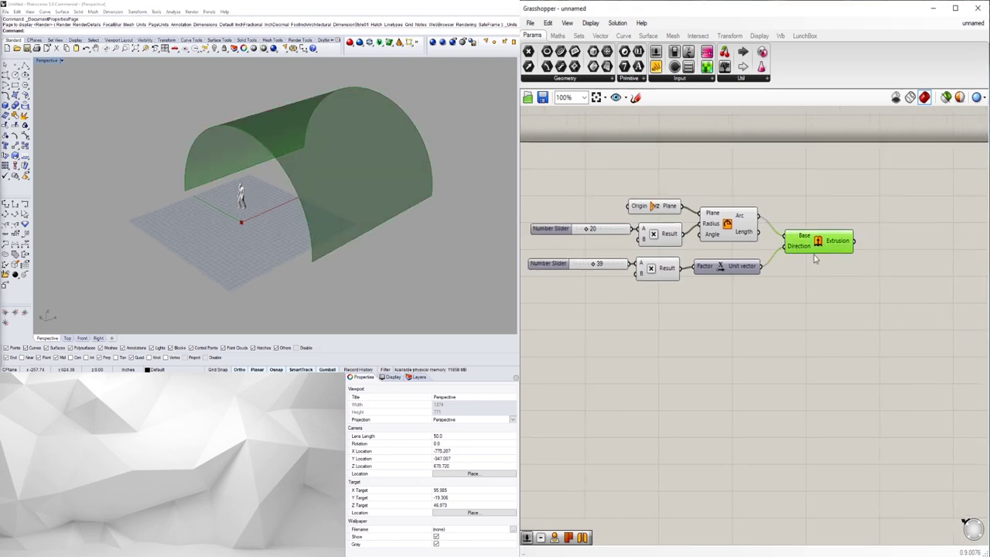
pyautogui.click(861, 301)
pyautogui.moveTo(898, 296); pyautogui.dragTo(853, 303, button='right')
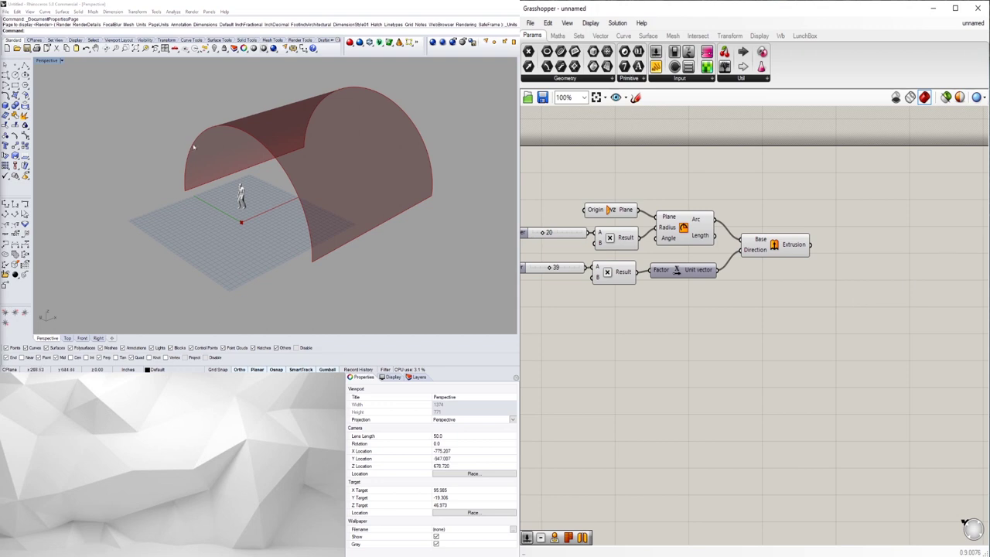
pyautogui.scroll(-2, 851, 244)
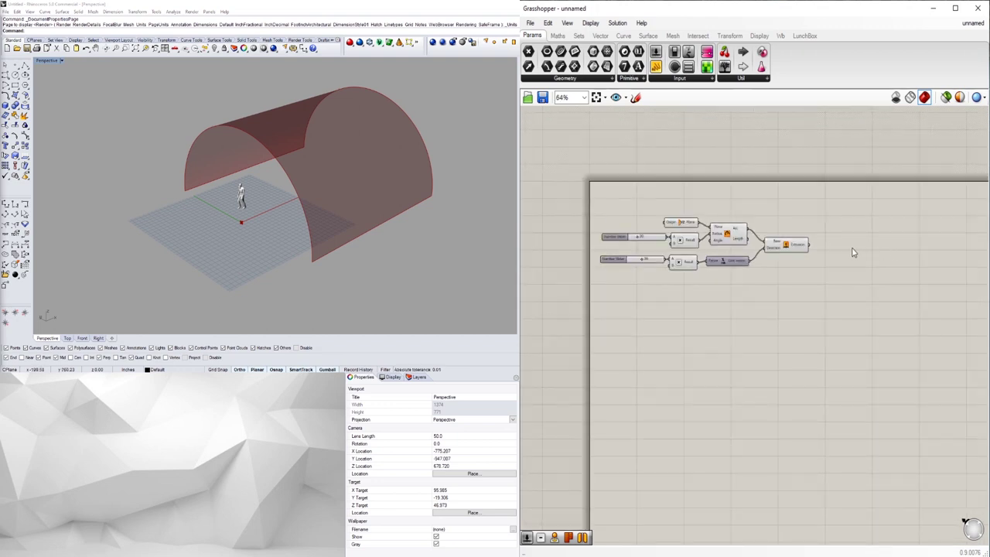
pyautogui.doubleClick(868, 255)
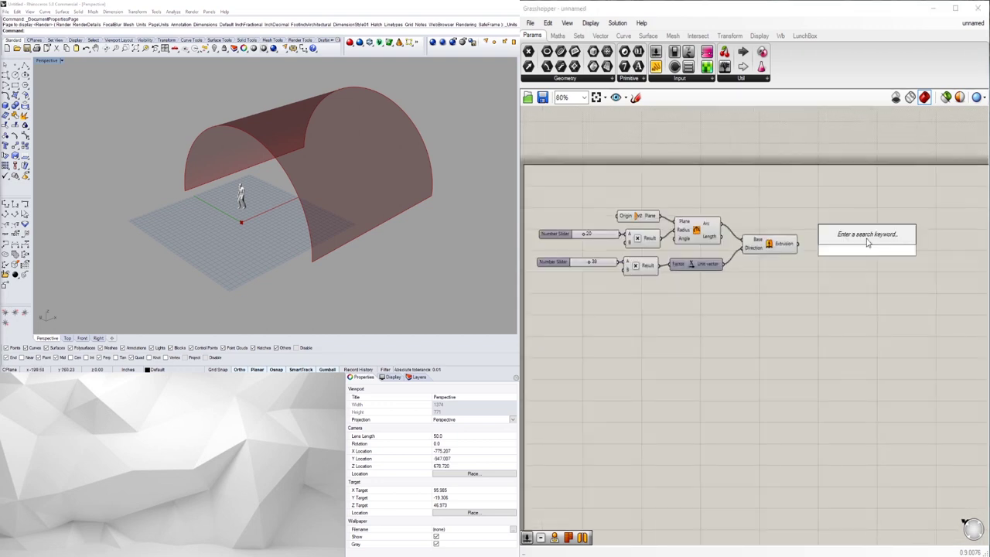
pyautogui.write('PRO')
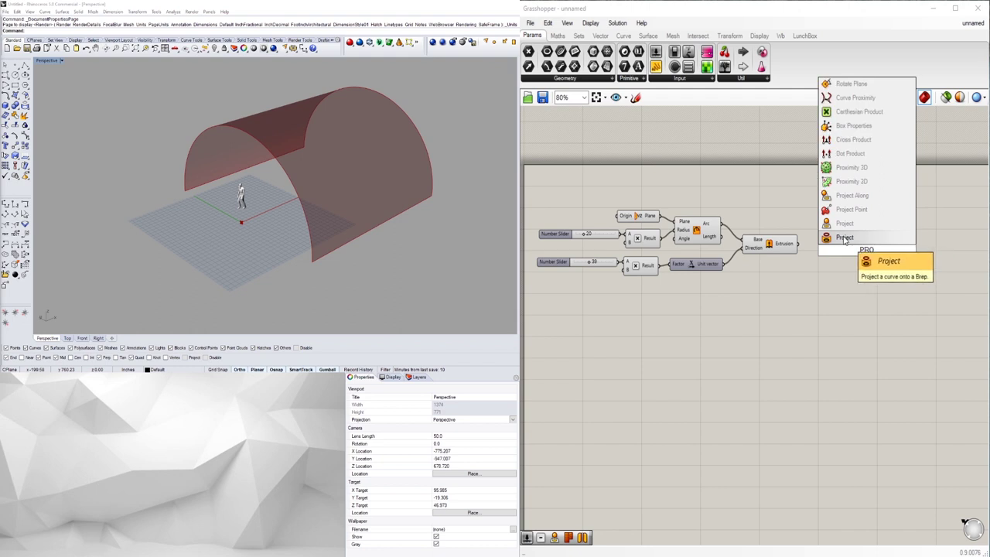
pyautogui.click(846, 238)
pyautogui.click(793, 247)
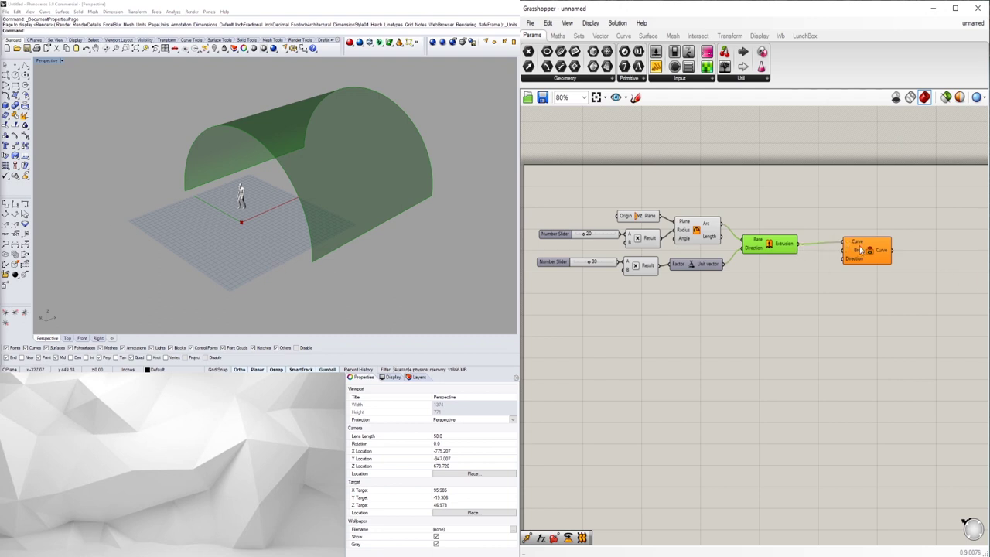
pyautogui.moveTo(859, 248); pyautogui.dragTo(864, 271)
pyautogui.press('Delete')
# Add the geometry Project transform component after Extrude and connect the Extrusion output to its Geometry input
pyautogui.doubleClick(815, 230)
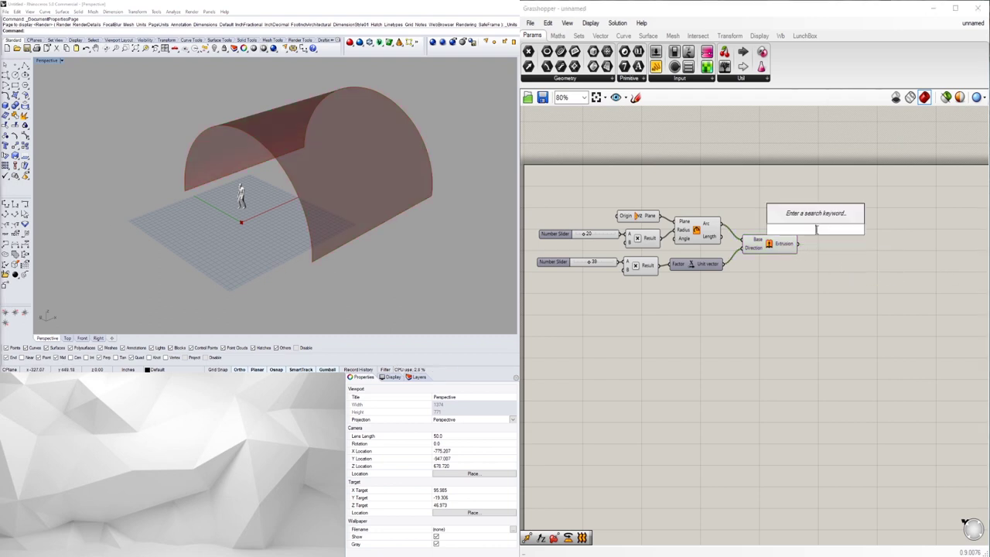
pyautogui.write('pro')
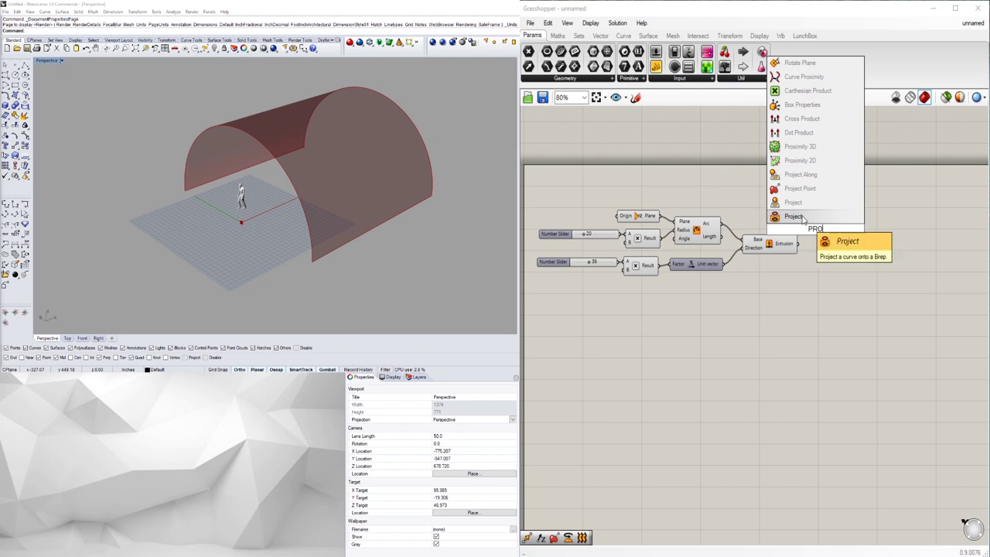
pyautogui.click(805, 204)
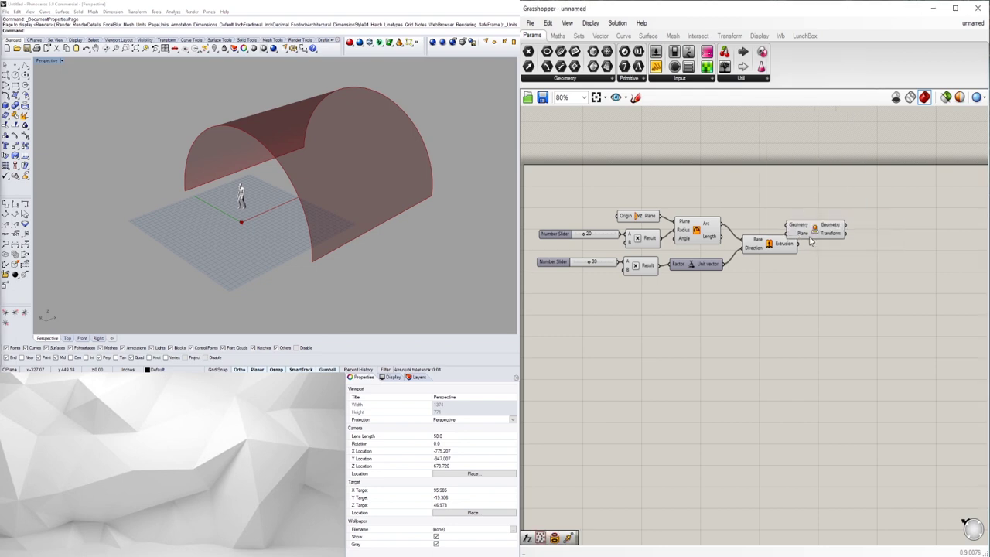
pyautogui.moveTo(802, 236); pyautogui.dragTo(841, 268)
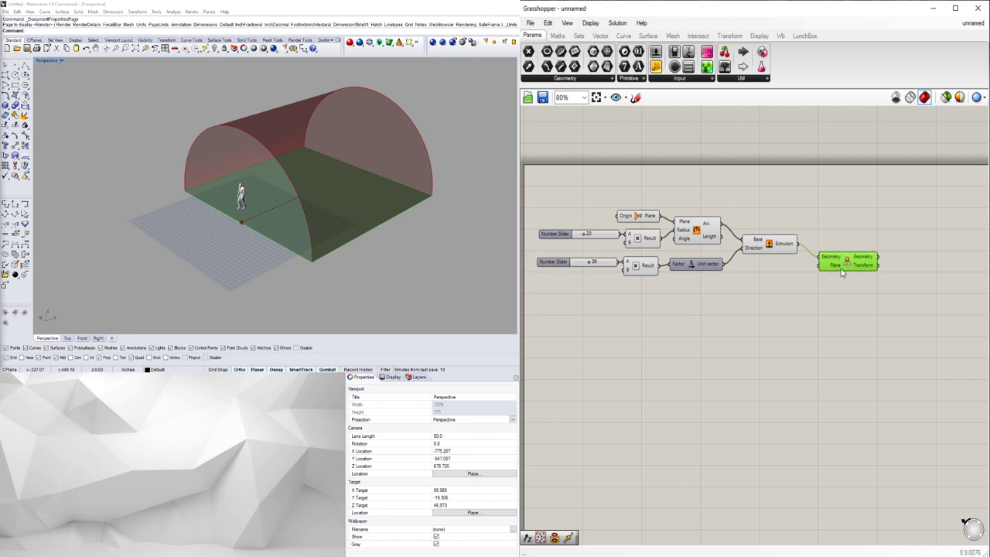
pyautogui.moveTo(322, 219); pyautogui.dragTo(306, 216, button='right')
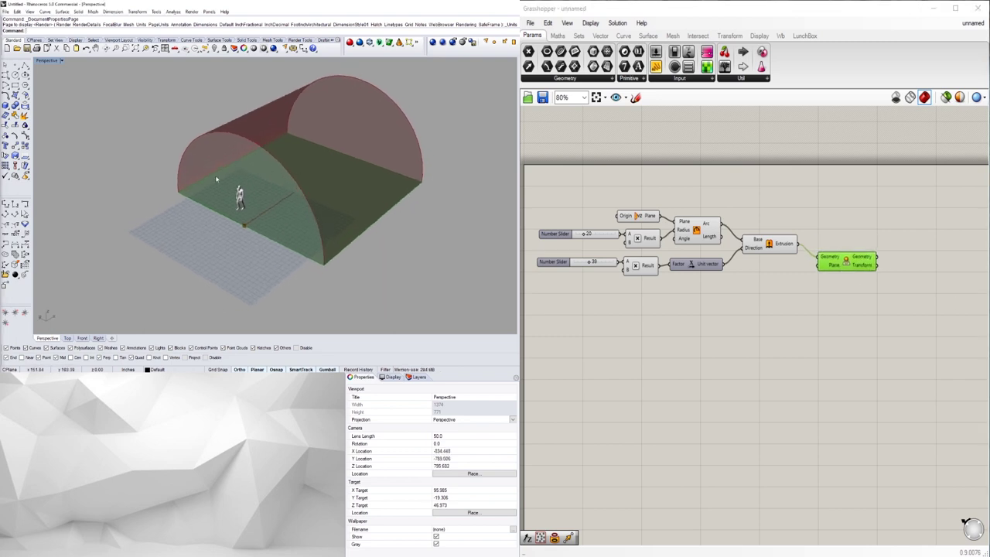
pyautogui.click(916, 316)
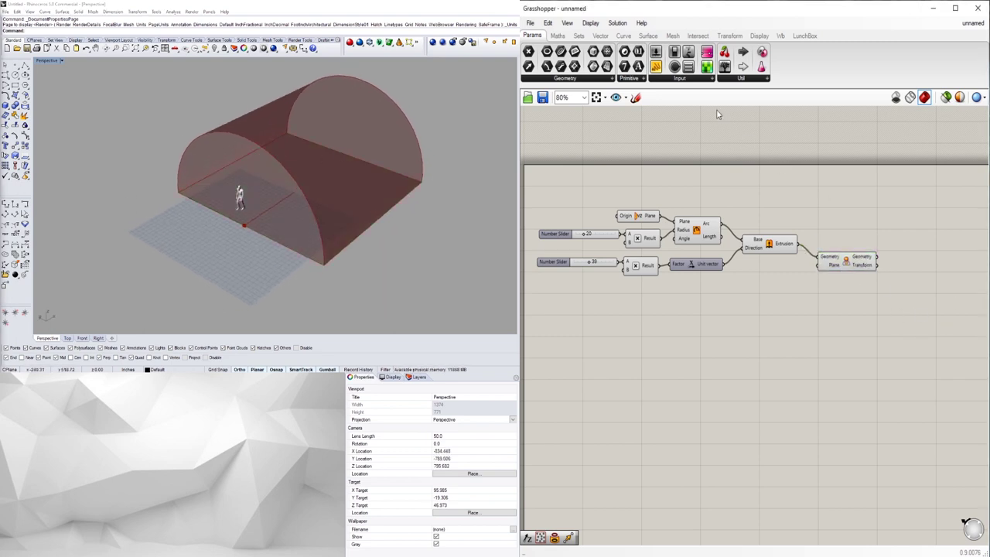
# Add a Populate 3D component from the vector grid tools and place it after the Project component
pyautogui.click(648, 37)
pyautogui.click(672, 36)
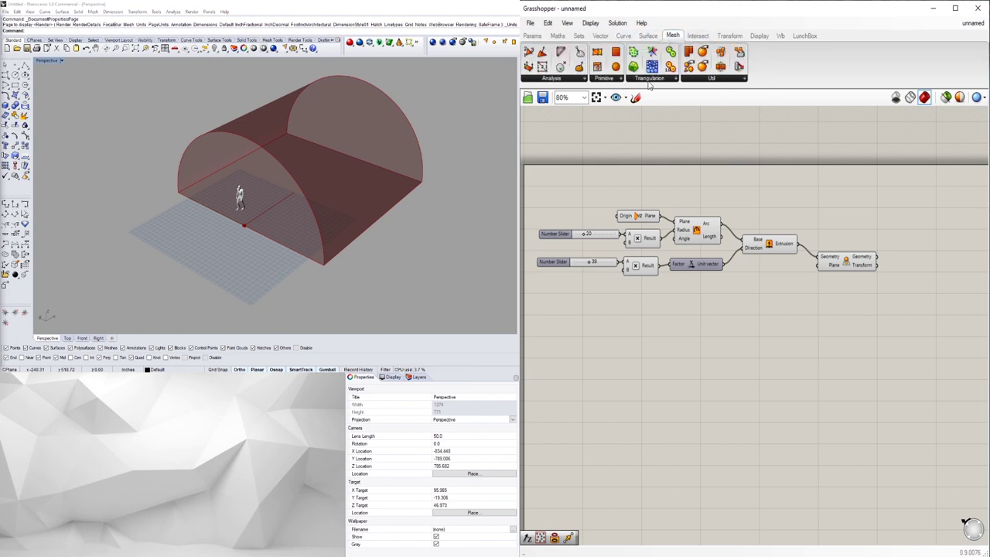
pyautogui.click(646, 80)
pyautogui.click(600, 35)
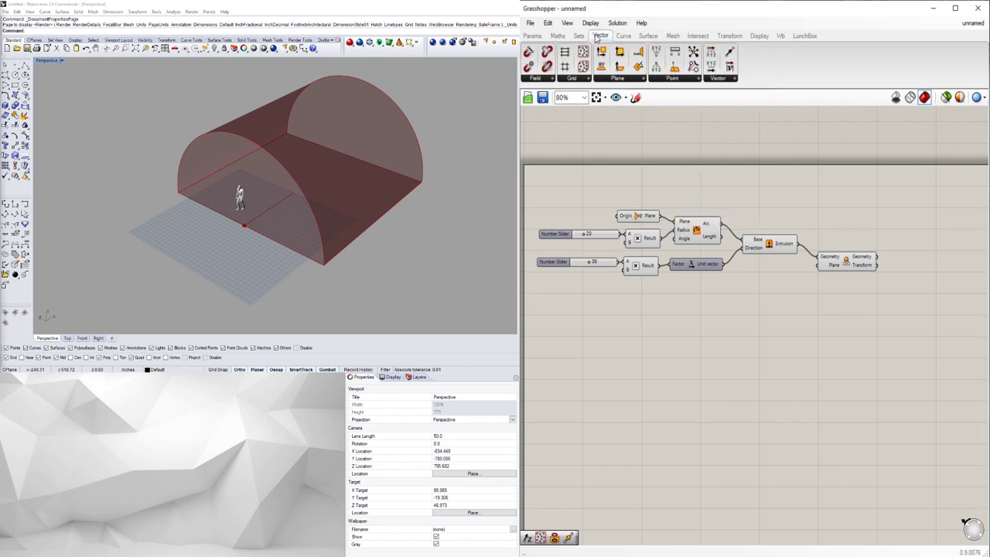
pyautogui.click(572, 79)
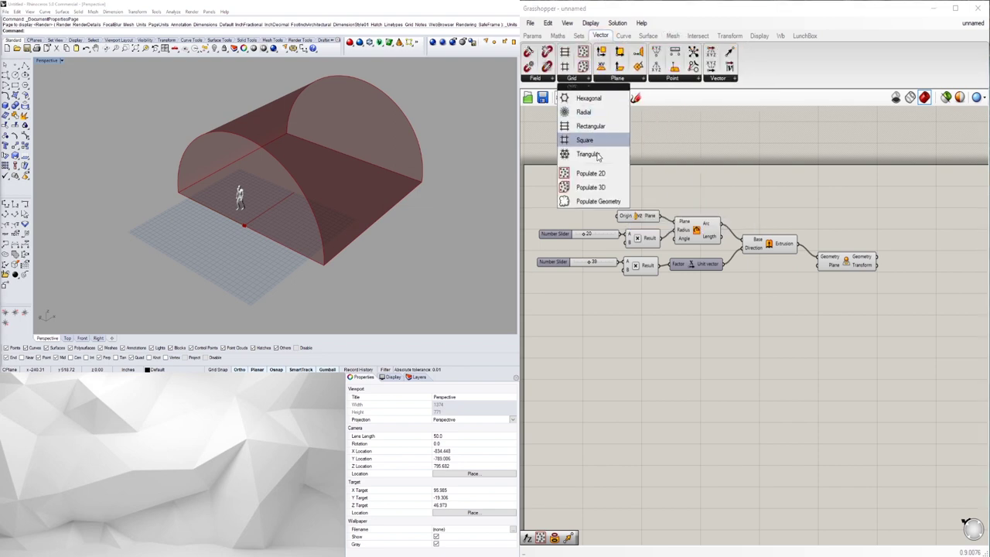
pyautogui.moveTo(590, 187); pyautogui.dragTo(875, 277)
pyautogui.moveTo(875, 277); pyautogui.dragTo(799, 269, button='right')
pyautogui.moveTo(798, 269); pyautogui.dragTo(861, 286)
# Connect the Project component's Geometry output to the Populate 3D Region input and highlight the scattered points
pyautogui.click(802, 251)
pyautogui.moveTo(787, 247); pyautogui.dragTo(843, 273)
pyautogui.moveTo(302, 239); pyautogui.dragTo(186, 164, button='right')
pyautogui.click(904, 304)
pyautogui.click(848, 277)
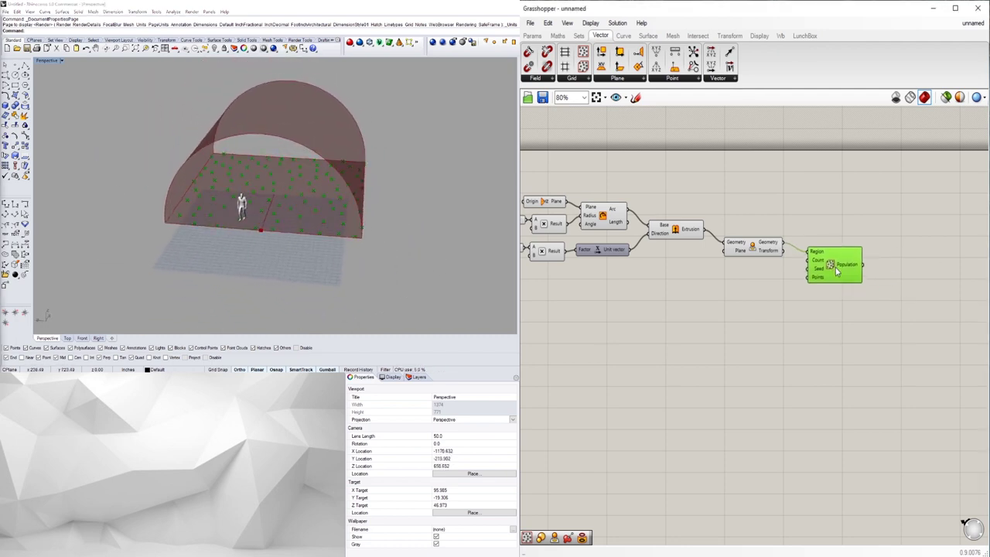
# Move the Populate 3D component closer to the Project component
pyautogui.scroll(5, 844, 382)
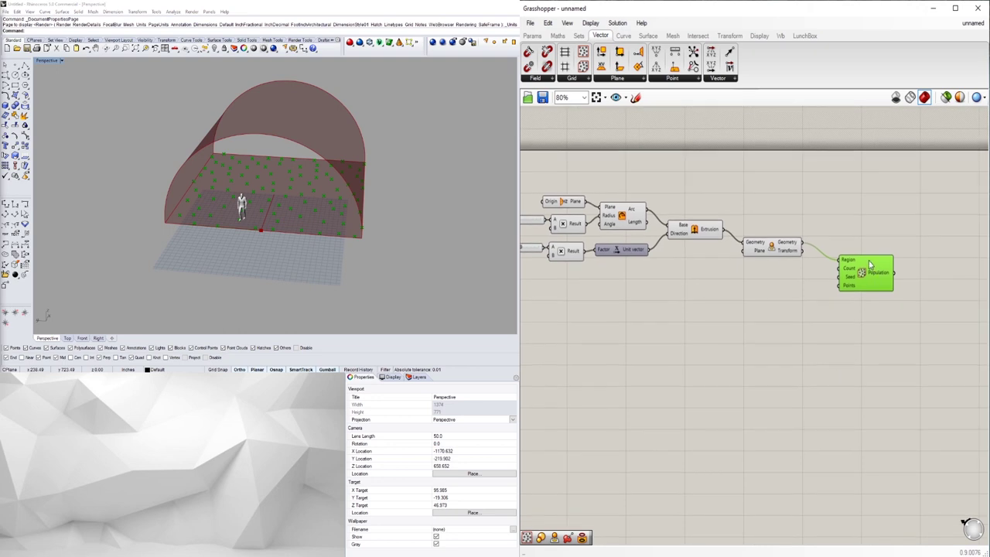
pyautogui.click(750, 238)
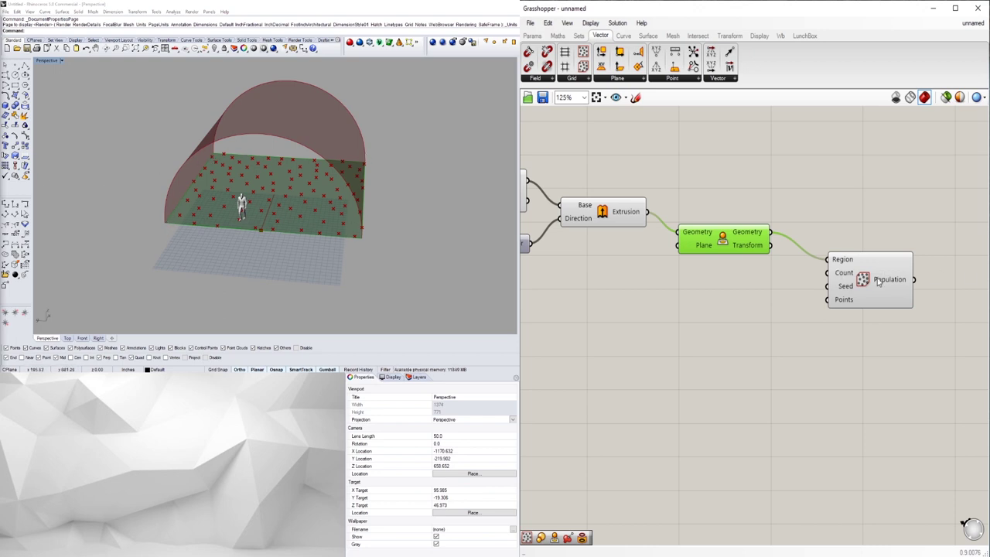
pyautogui.click(857, 352)
pyautogui.moveTo(860, 276); pyautogui.dragTo(832, 281)
pyautogui.click(773, 271)
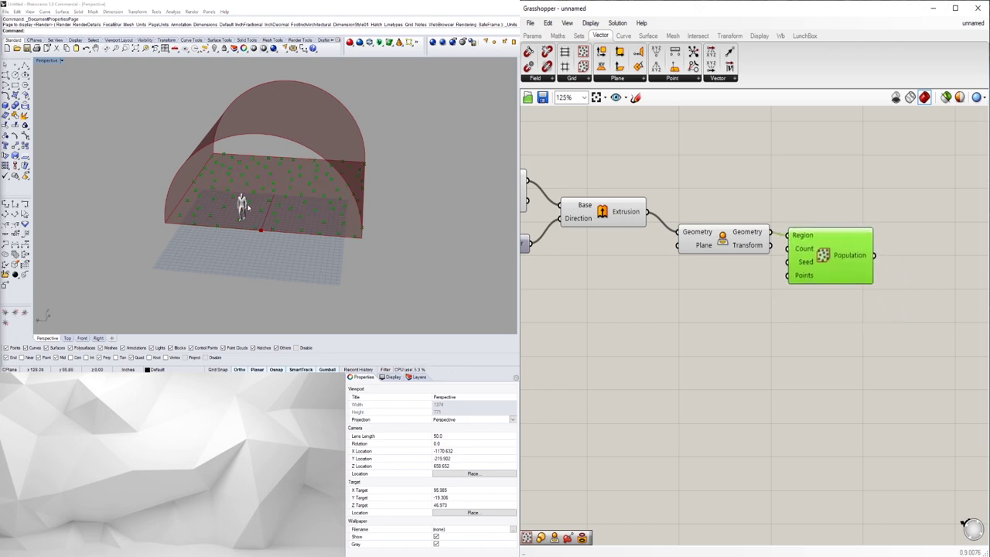
pyautogui.click(758, 287)
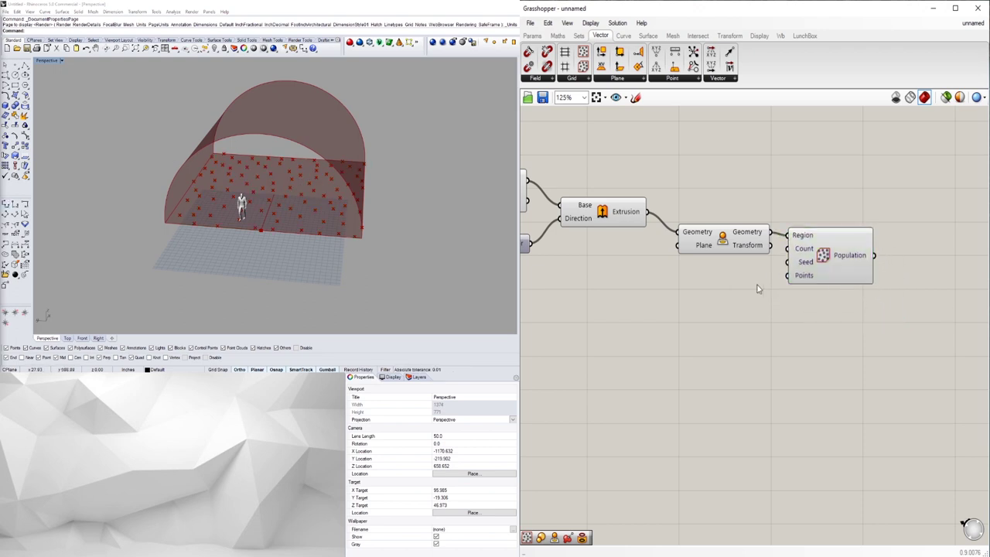
# Turn off the preview of the Project component so the flat projected surface is hidden
pyautogui.click(722, 237)
pyautogui.rightClick(718, 236)
pyautogui.click(751, 256)
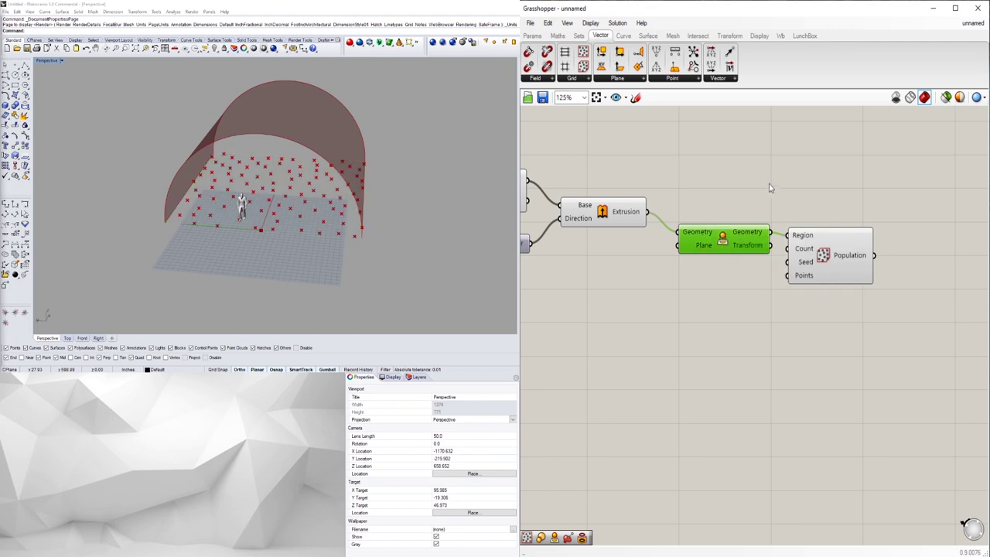
pyautogui.click(772, 190)
pyautogui.moveTo(820, 253); pyautogui.dragTo(817, 251)
pyautogui.click(892, 337)
# Add a Project Point component and place it after the Populate 3D component
pyautogui.moveTo(898, 359); pyautogui.dragTo(822, 360, button='right')
pyautogui.scroll(-3, 820, 359)
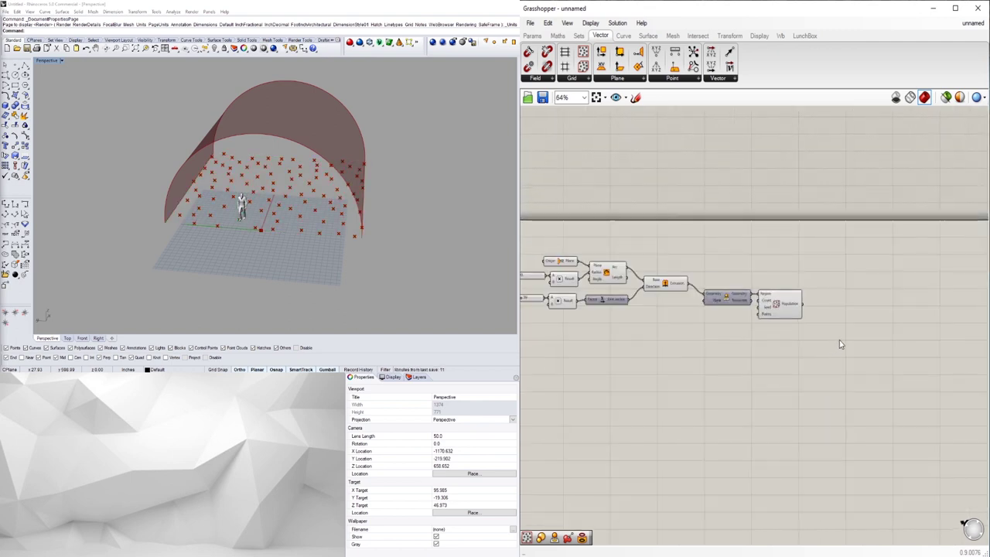
pyautogui.moveTo(841, 361); pyautogui.dragTo(727, 288)
pyautogui.click(667, 285)
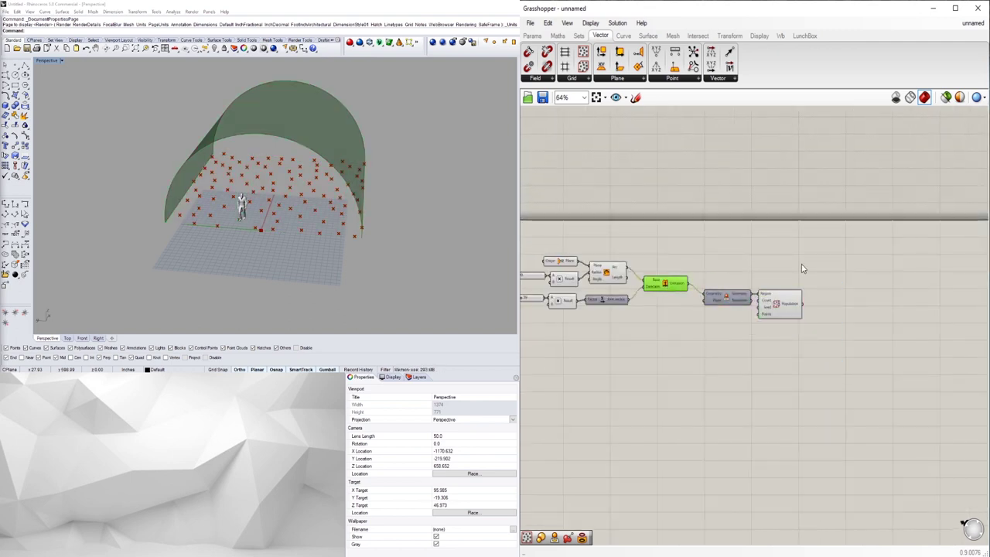
pyautogui.click(814, 276)
pyautogui.doubleClick(862, 308)
pyautogui.write('PRO')
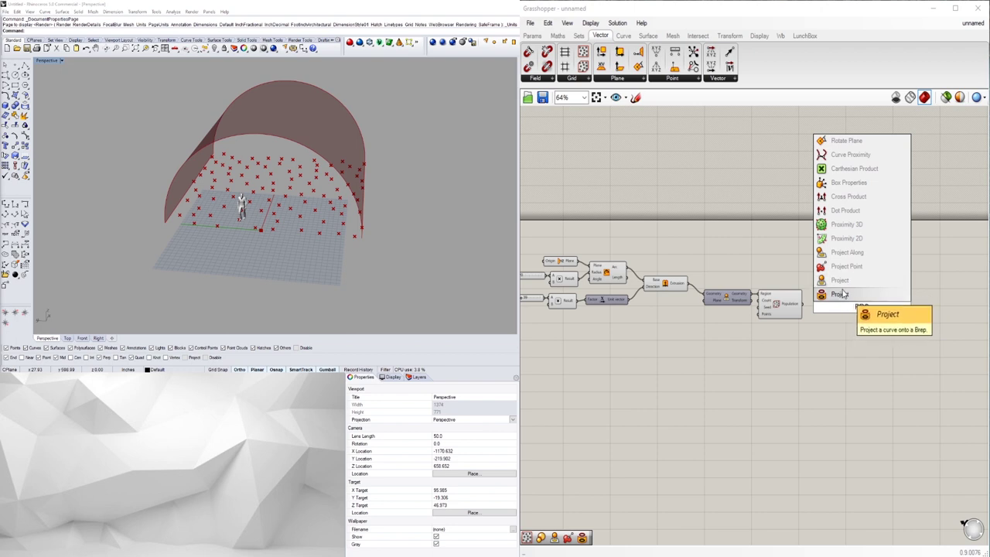
pyautogui.click(841, 266)
pyautogui.moveTo(846, 309); pyautogui.dragTo(838, 284)
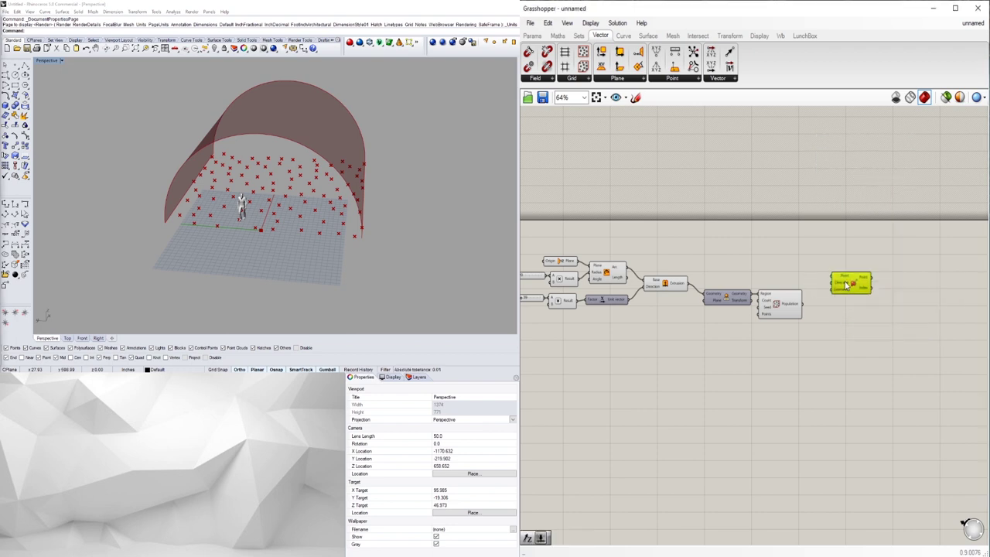
# Connect the Population output to the Project Point component's Point input and the Extrusion output to its Geometry input
pyautogui.scroll(2, 804, 299)
pyautogui.click(791, 310)
pyautogui.moveTo(807, 313); pyautogui.dragTo(857, 284)
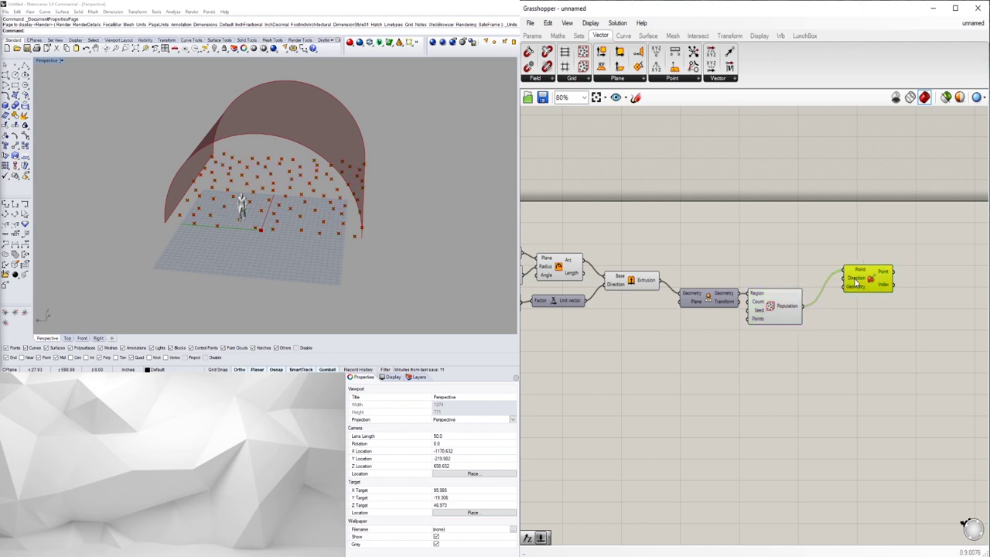
pyautogui.click(757, 271)
pyautogui.click(630, 283)
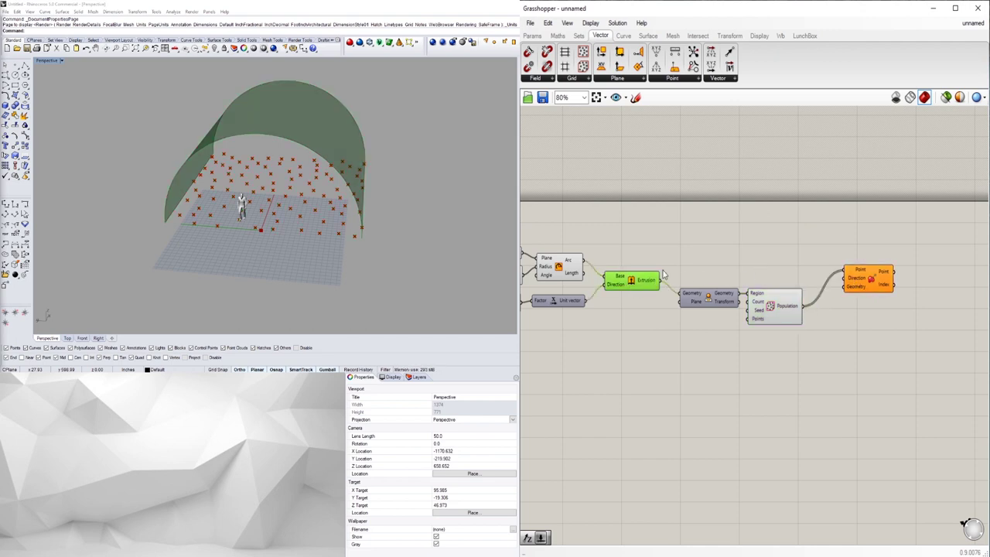
pyautogui.moveTo(663, 283); pyautogui.dragTo(856, 271)
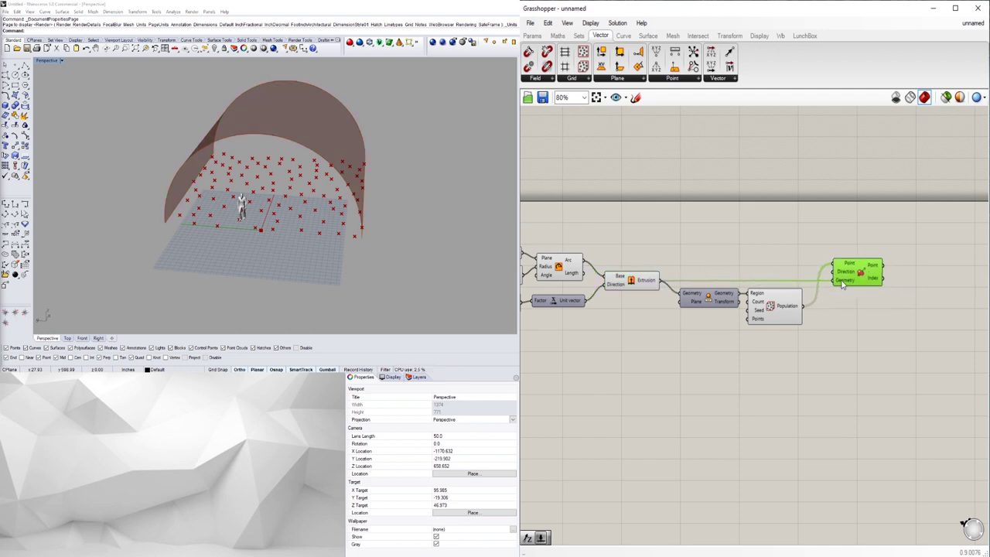
# Add a Unit Z component before the Project Point component and connect its Unit vector output to the Direction input
pyautogui.doubleClick(778, 271)
pyautogui.write('z')
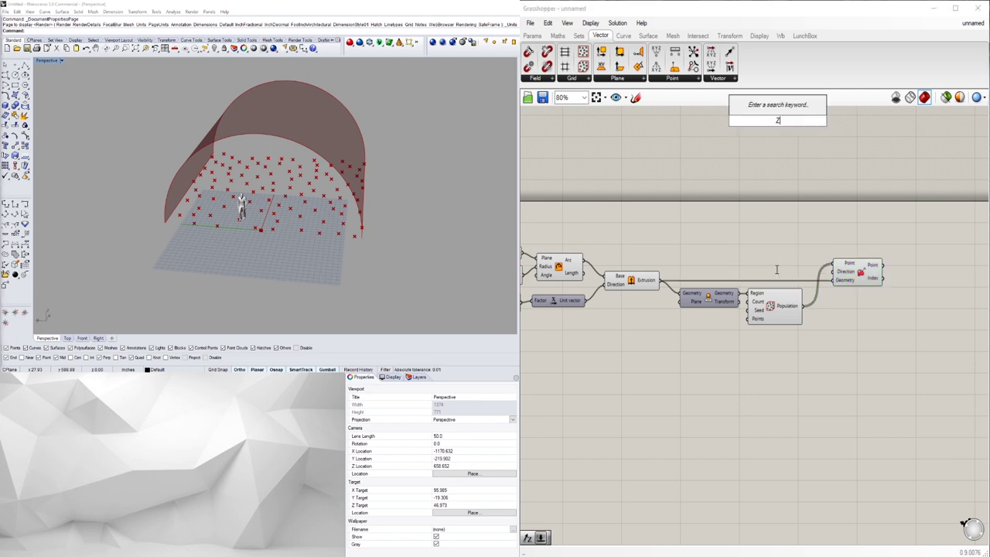
pyautogui.click(765, 254)
pyautogui.moveTo(780, 271); pyautogui.dragTo(772, 264)
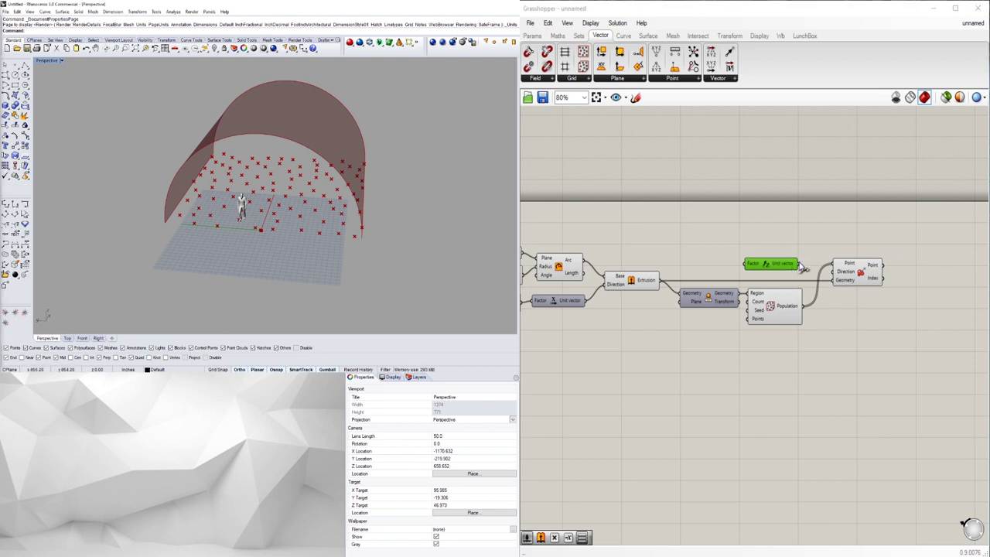
pyautogui.moveTo(800, 265); pyautogui.dragTo(835, 272)
pyautogui.moveTo(761, 267); pyautogui.dragTo(772, 271)
# Turn off the preview of the Populate 3D component so that only the points projected onto the vault are displayed
pyautogui.moveTo(805, 391); pyautogui.dragTo(766, 293)
pyautogui.middleClick(766, 294)
pyautogui.click(797, 263)
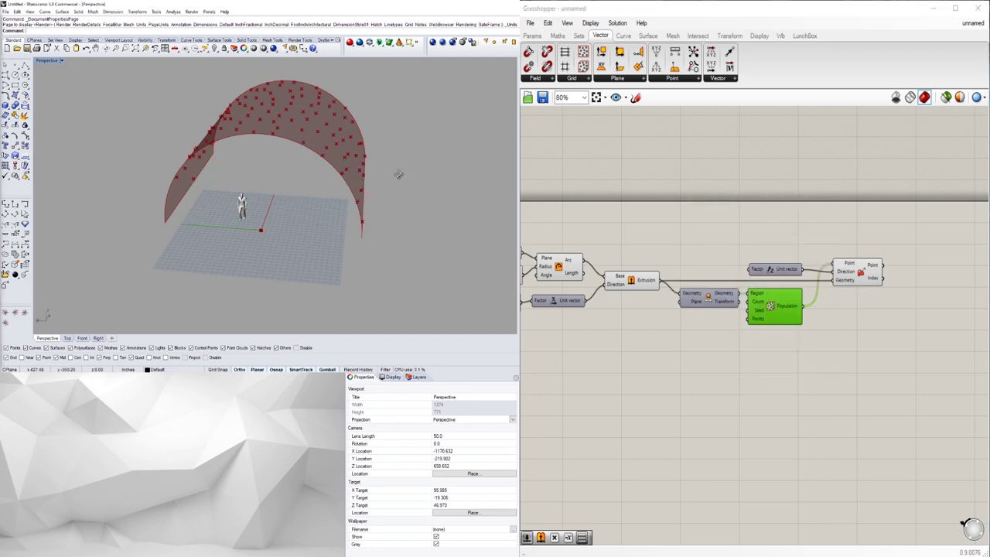
pyautogui.moveTo(400, 175); pyautogui.dragTo(327, 188, button='right')
pyautogui.click(776, 353)
# Add a number slider ranging from 1 to 100, connect it to the Populate 3D Count input, and set it to 58
pyautogui.moveTo(698, 356); pyautogui.dragTo(805, 350, button='right')
pyautogui.scroll(1, 860, 317)
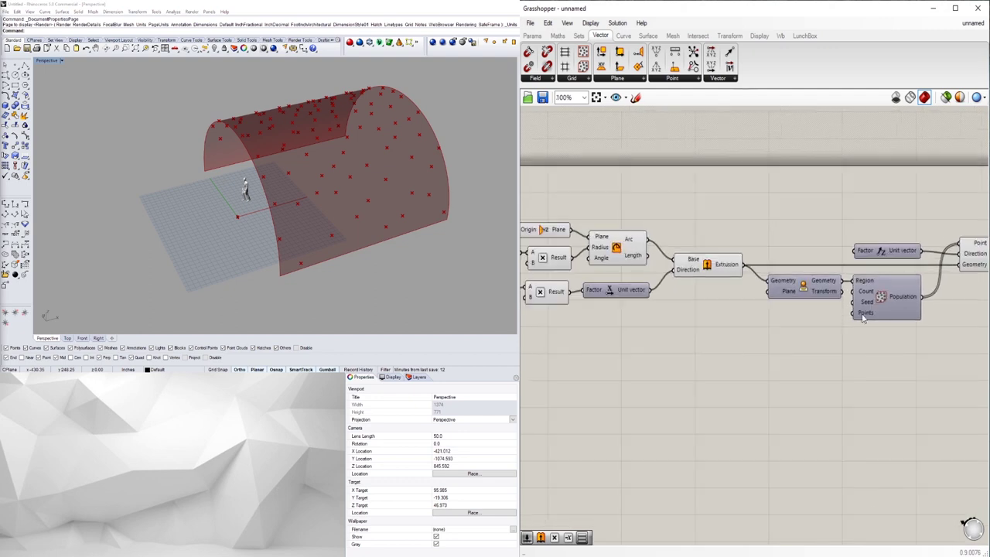
pyautogui.moveTo(894, 305); pyautogui.dragTo(900, 325)
pyautogui.click(837, 374)
pyautogui.doubleClick(779, 329)
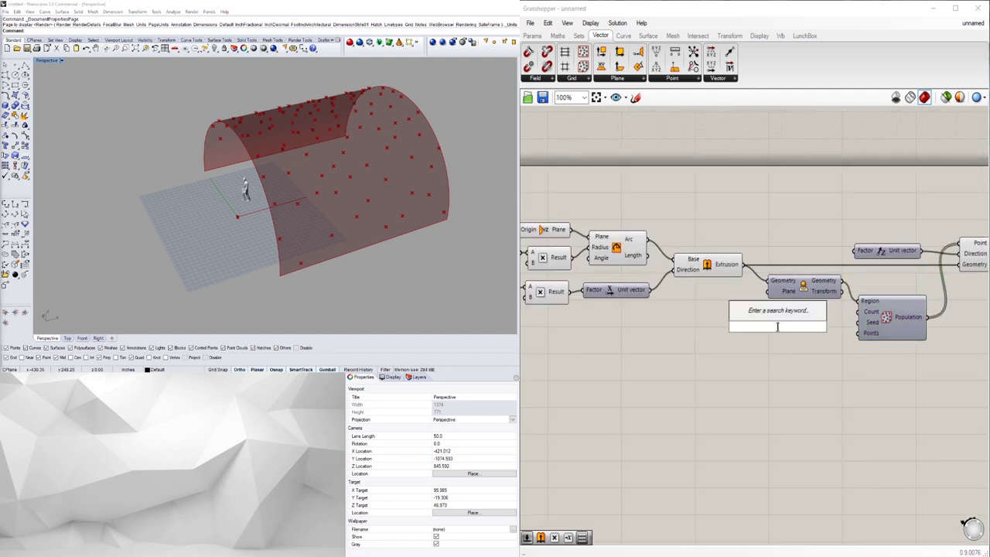
pyautogui.write('1..100')
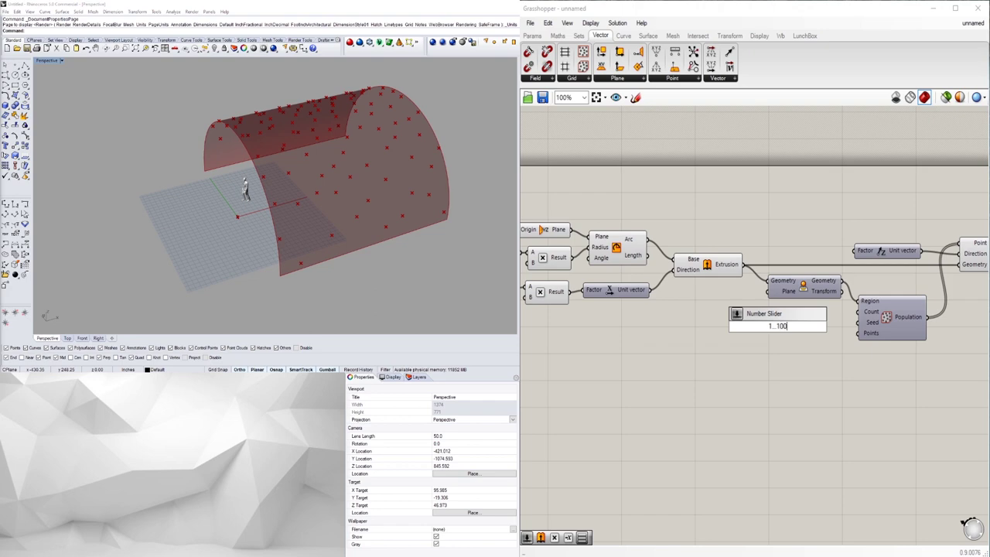
pyautogui.press('Return')
pyautogui.moveTo(830, 326); pyautogui.dragTo(858, 312)
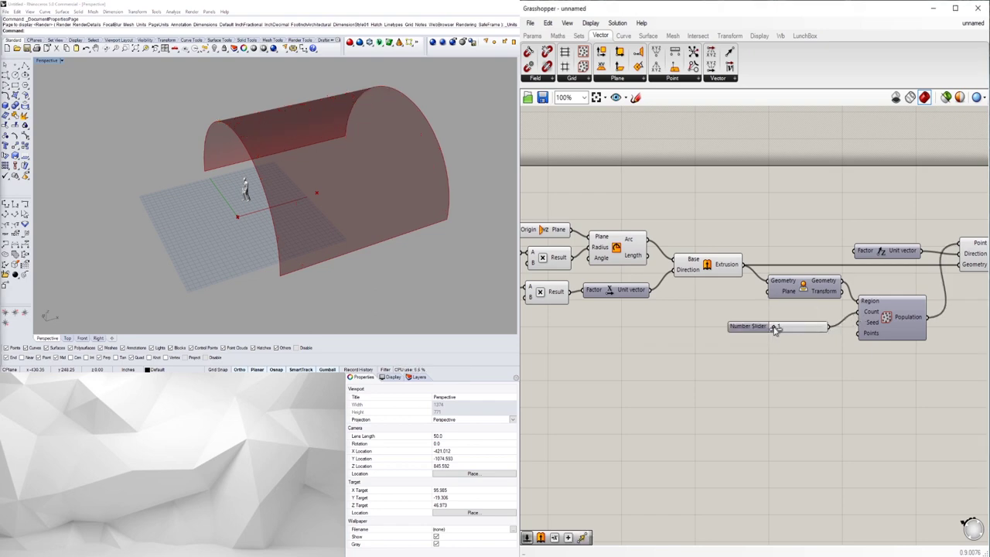
pyautogui.moveTo(777, 329); pyautogui.dragTo(754, 313)
# Add a number slider ranging from 1 to 5, connect it to the Populate 3D Seed input, and set it to 2
pyautogui.doubleClick(749, 339)
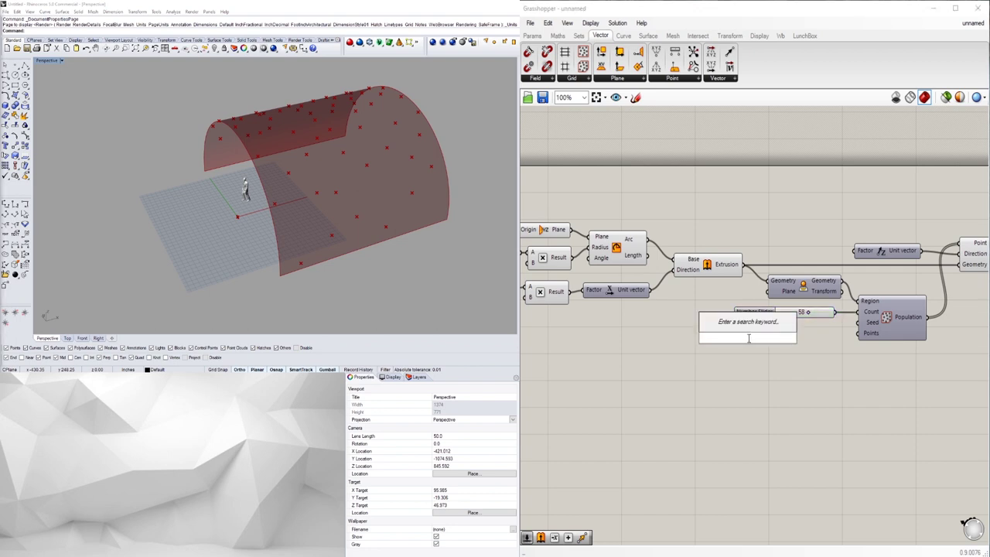
pyautogui.write('1..5')
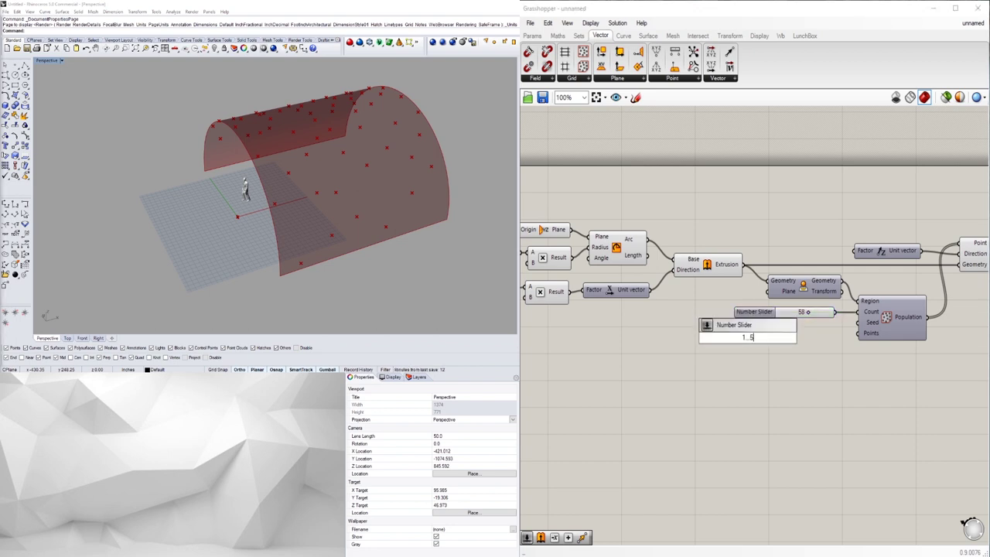
pyautogui.press('Return')
pyautogui.moveTo(721, 341); pyautogui.dragTo(749, 332)
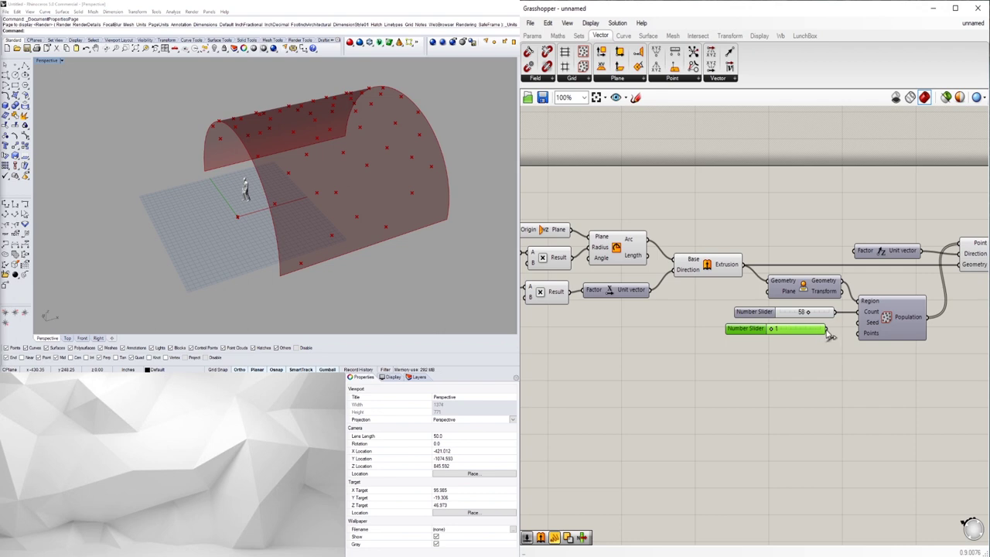
pyautogui.moveTo(828, 331); pyautogui.dragTo(867, 325)
pyautogui.moveTo(778, 330)
pyautogui.mouseDown()
pyautogui.moveTo(818, 330)
pyautogui.moveTo(758, 331)
pyautogui.mouseUp()
pyautogui.moveTo(197, 191); pyautogui.dragTo(234, 268, button='right')
pyautogui.moveTo(222, 185); pyautogui.dragTo(301, 186, button='right')
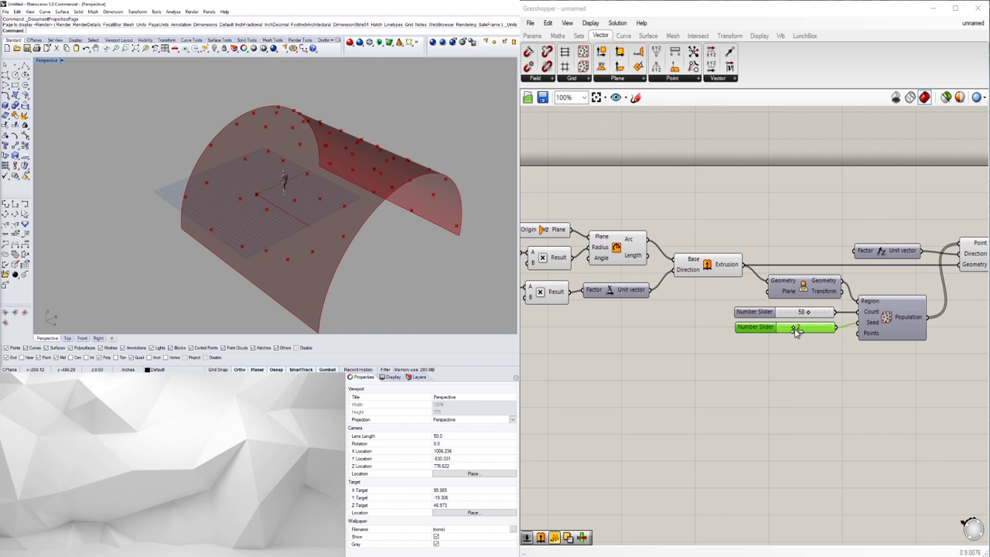
pyautogui.moveTo(795, 330); pyautogui.dragTo(762, 331)
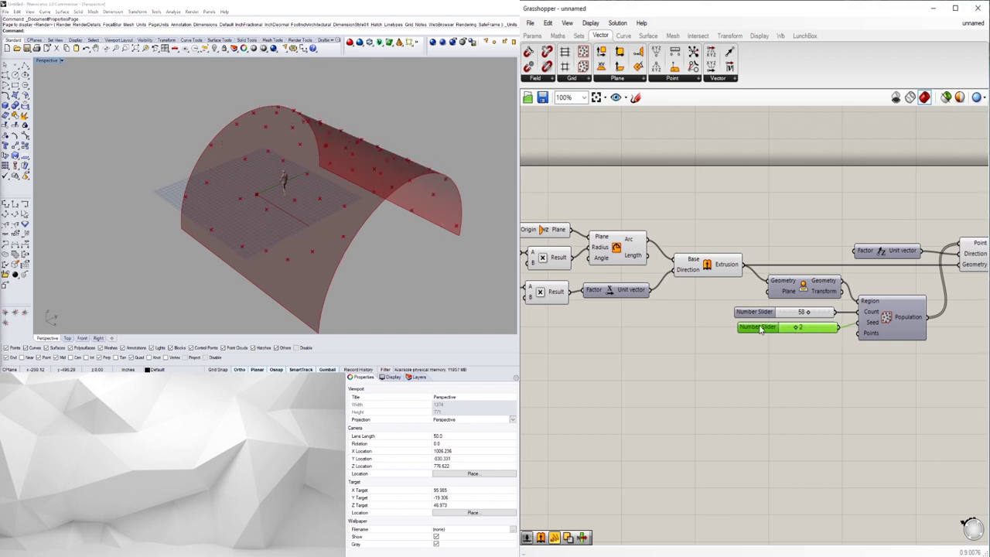
pyautogui.click(862, 343)
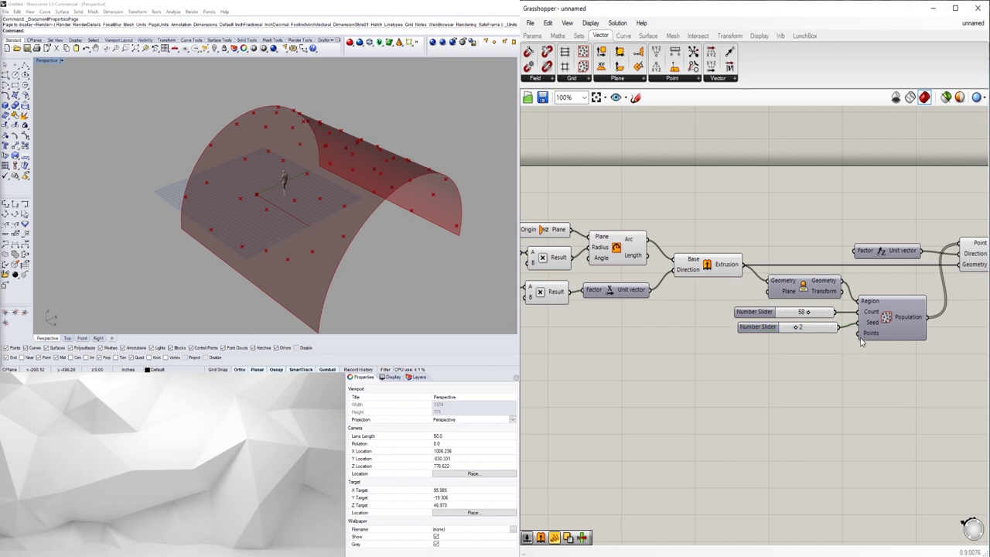
# Line up the Unit Z component with the Project Point's Direction input and examine the projected points on the vault
pyautogui.click(886, 328)
pyautogui.moveTo(890, 333); pyautogui.dragTo(795, 335, button='right')
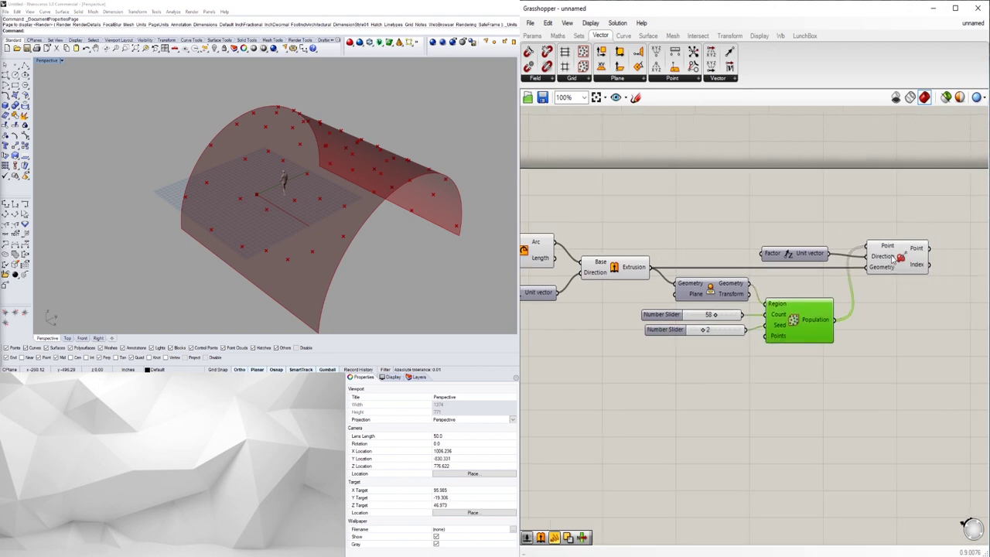
pyautogui.click(879, 265)
pyautogui.moveTo(268, 161); pyautogui.dragTo(359, 120, button='right')
pyautogui.click(874, 336)
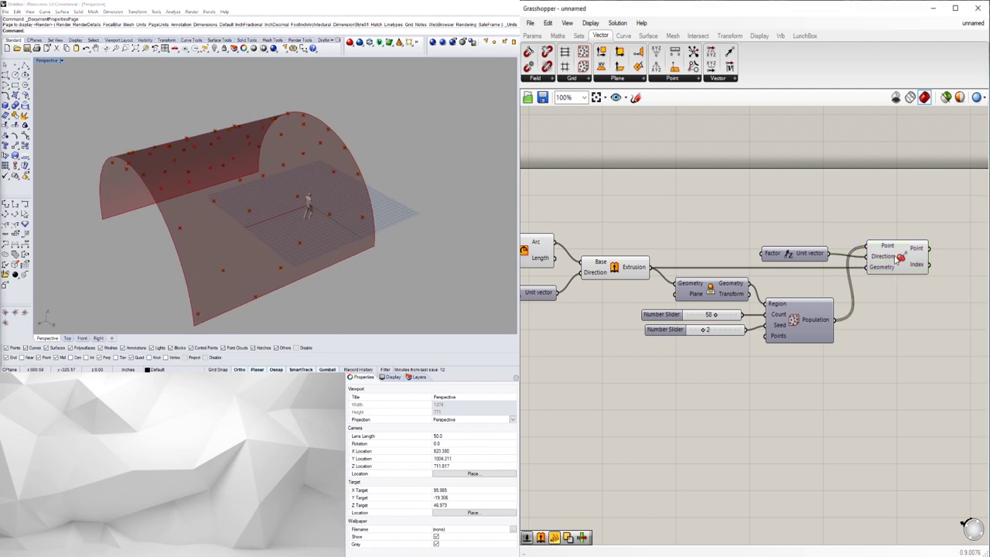
pyautogui.moveTo(783, 250); pyautogui.dragTo(787, 253)
pyautogui.click(811, 273)
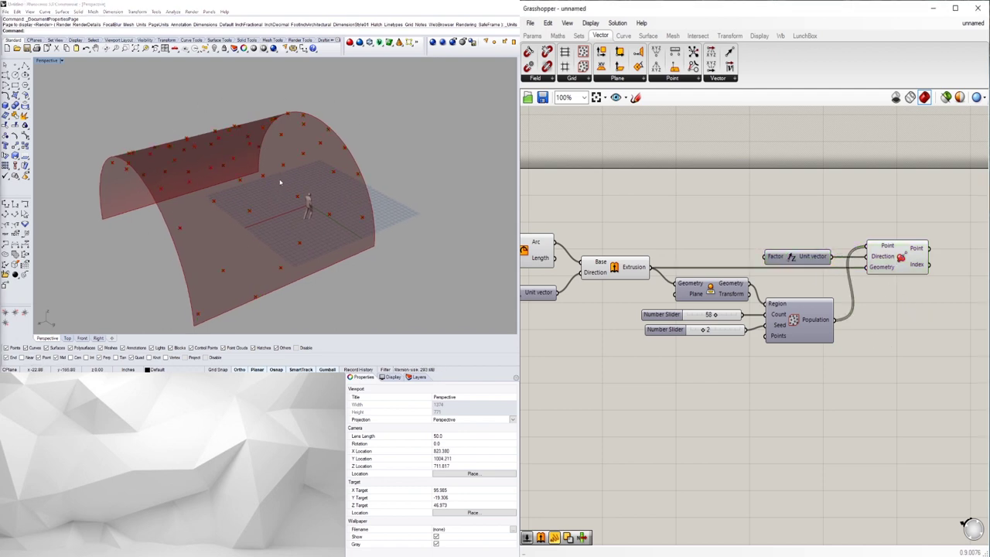
pyautogui.moveTo(280, 181); pyautogui.dragTo(141, 121, button='right')
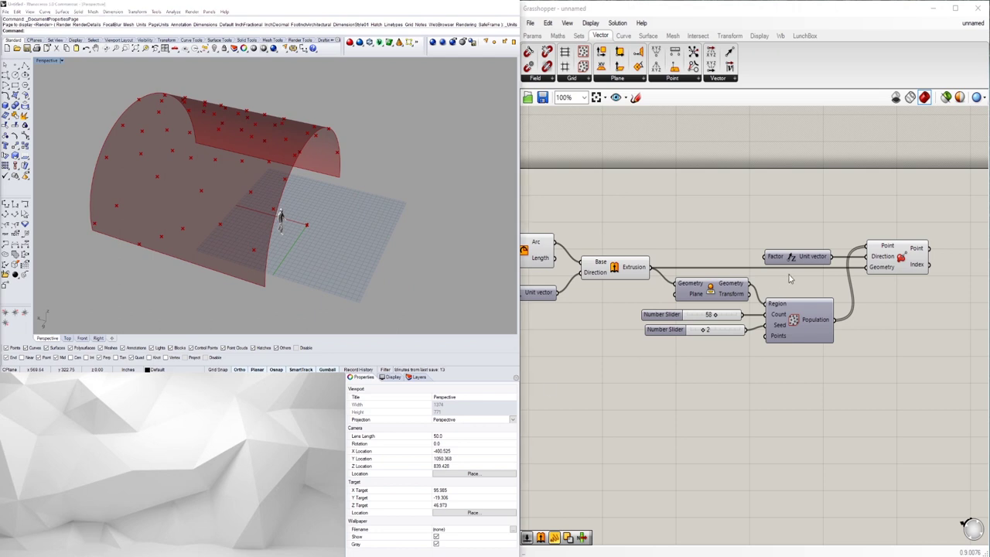
pyautogui.click(892, 255)
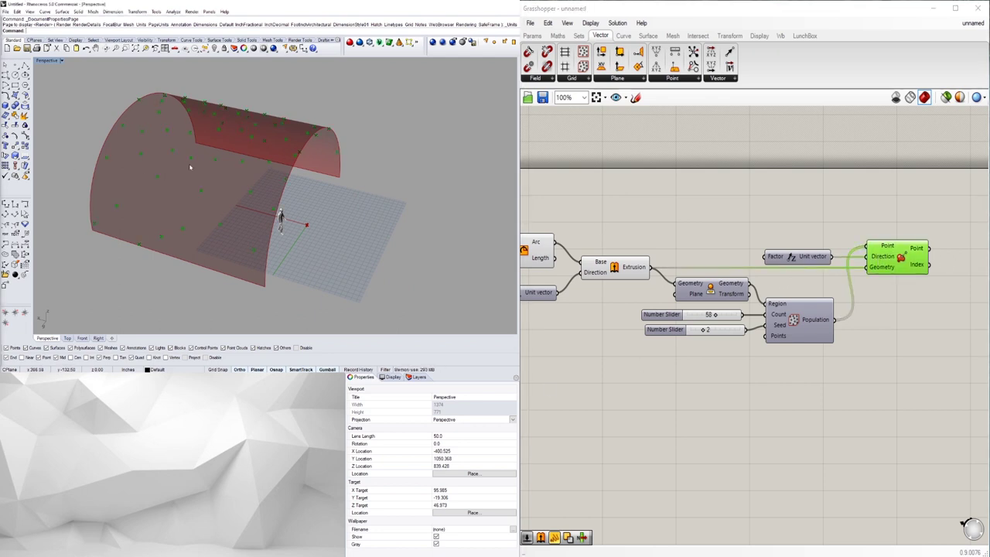
pyautogui.click(980, 255)
# Add a Voronoi 3D component after the Project Point component and connect the Point output to its Points input
pyautogui.moveTo(980, 256); pyautogui.dragTo(864, 286, button='right')
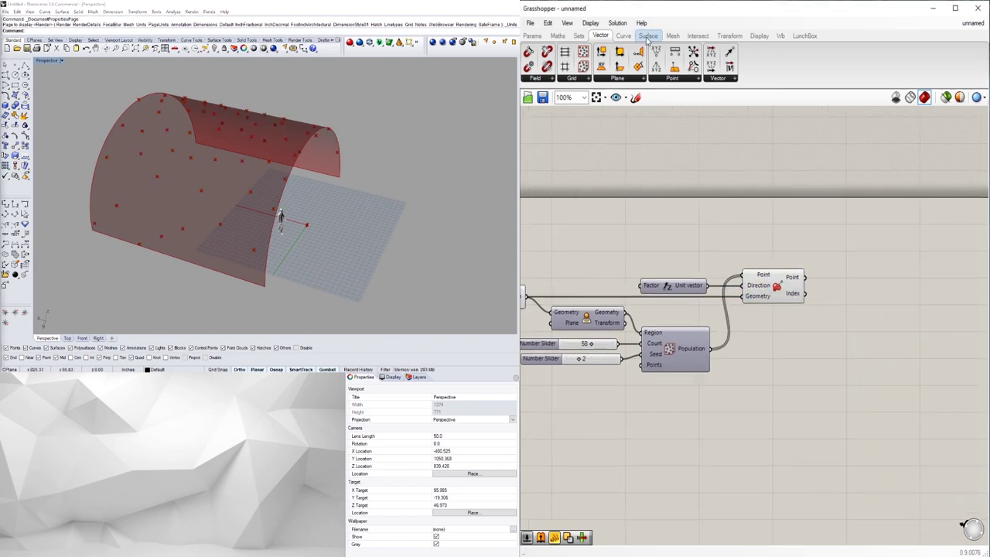
pyautogui.click(672, 35)
pyautogui.click(650, 79)
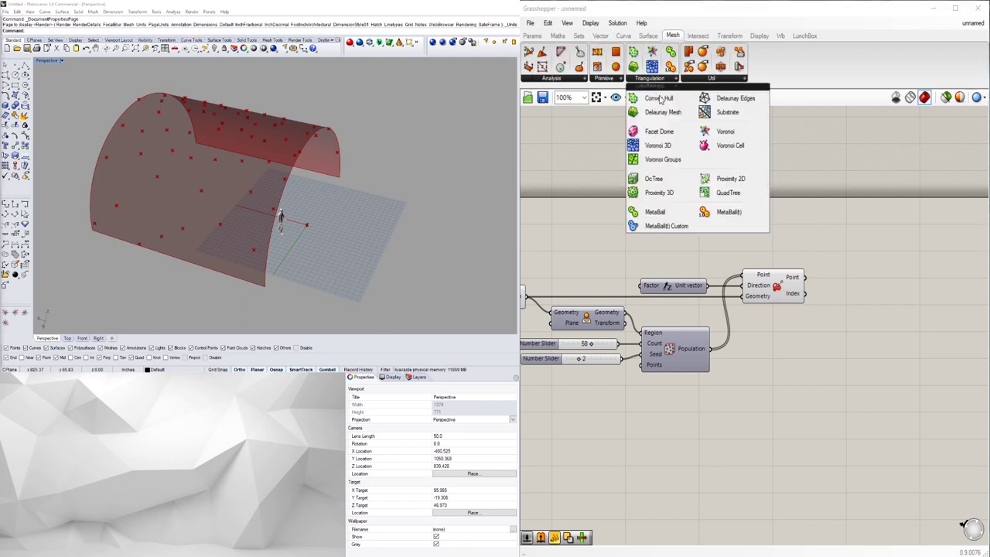
pyautogui.click(658, 146)
pyautogui.click(895, 305)
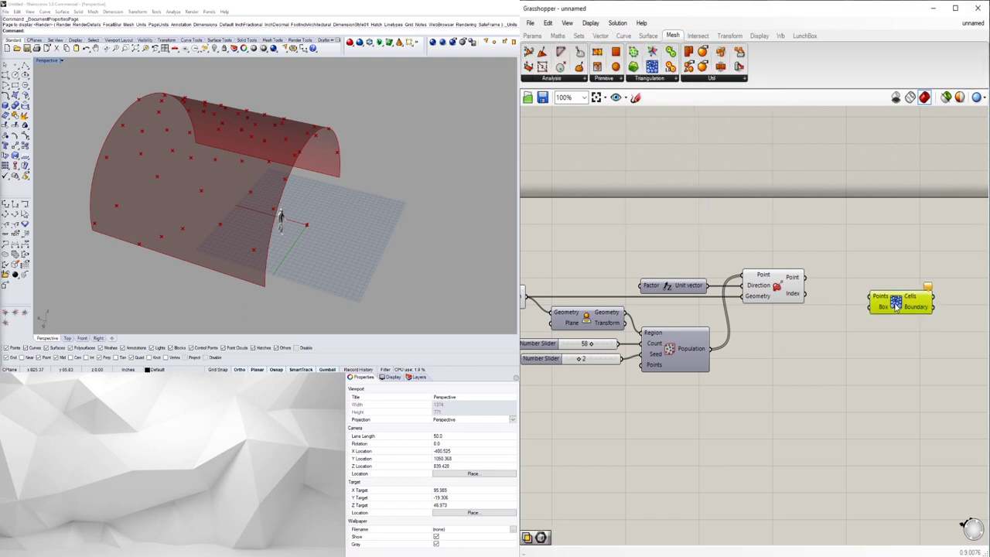
pyautogui.moveTo(896, 306); pyautogui.dragTo(897, 273)
pyautogui.click(762, 292)
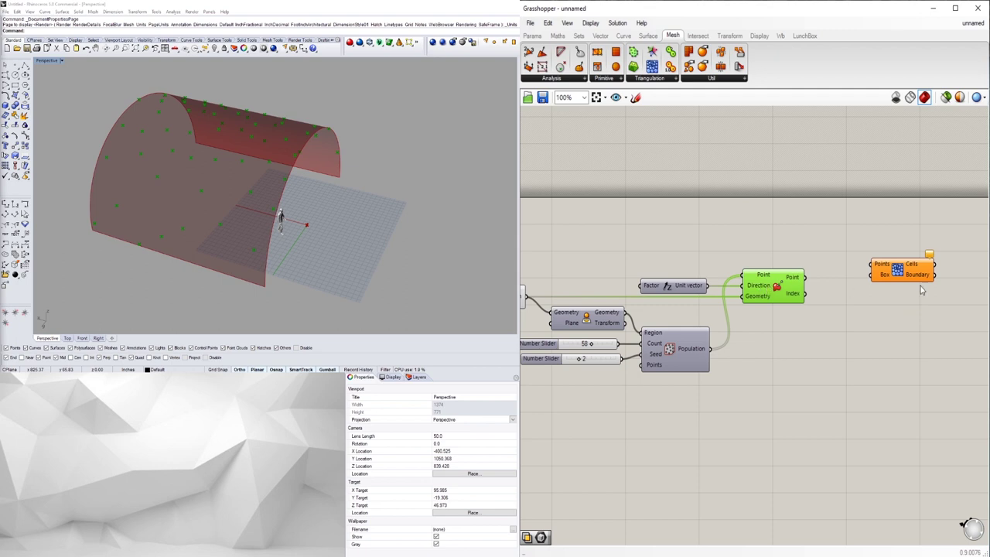
pyautogui.moveTo(805, 276); pyautogui.dragTo(873, 263)
# Add a Box parameter and place it below the Populate 3D component
pyautogui.moveTo(298, 176); pyautogui.dragTo(212, 204, button='right')
pyautogui.scroll(8, 263, 252)
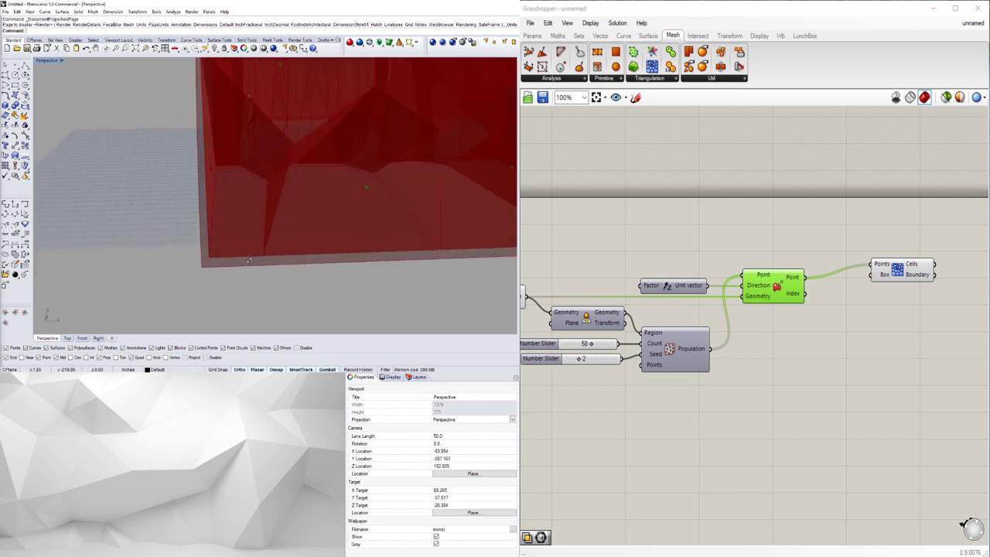
pyautogui.moveTo(261, 254); pyautogui.dragTo(220, 249, button='right')
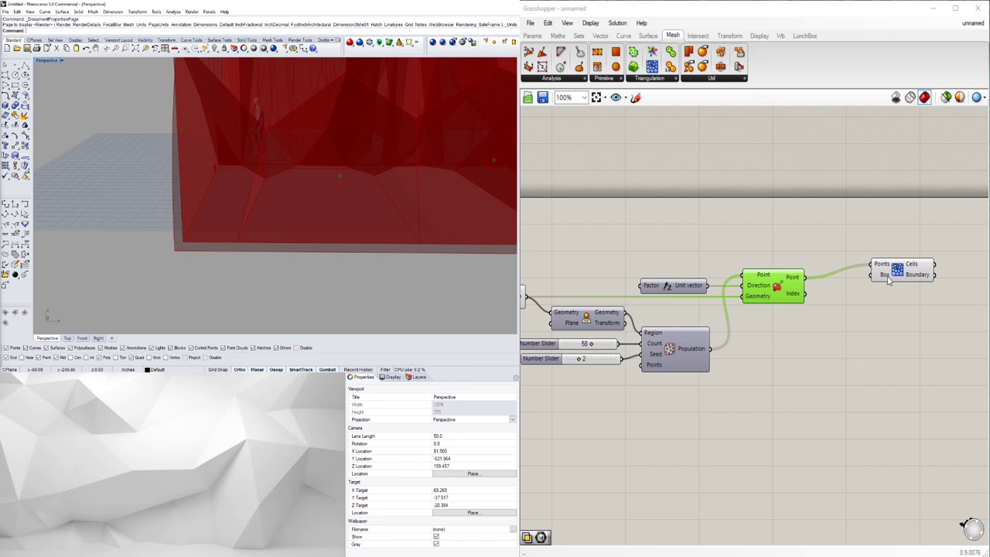
pyautogui.scroll(-2, 792, 387)
pyautogui.doubleClick(800, 425)
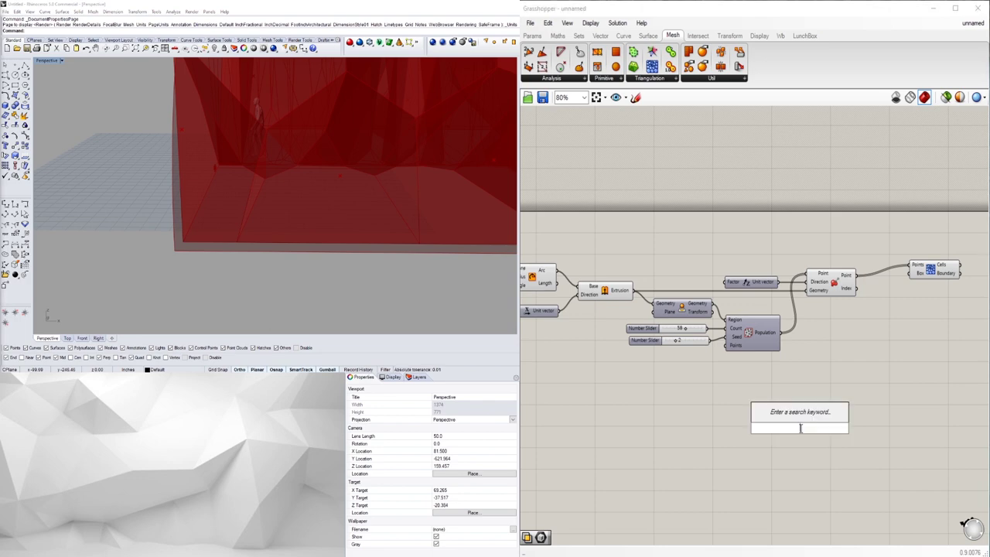
pyautogui.write('BOX')
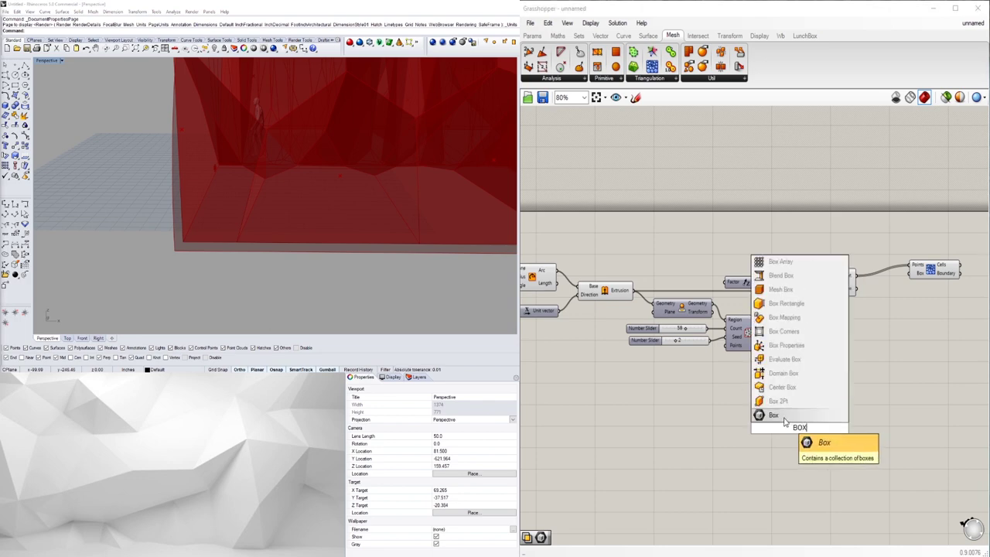
pyautogui.click(797, 415)
pyautogui.moveTo(797, 422); pyautogui.dragTo(754, 398)
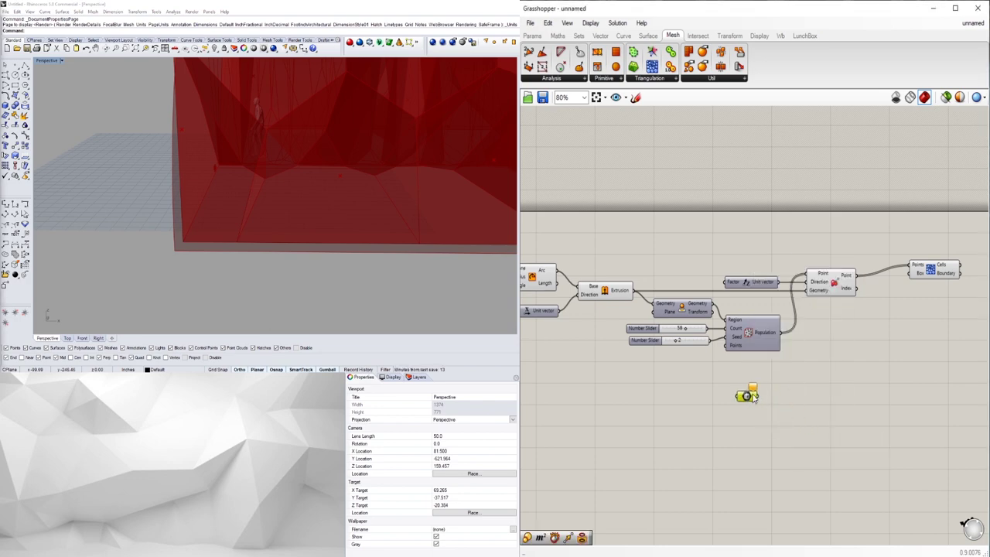
# Connect the Extrusion output to the Box parameter to get the vault's bounding box
pyautogui.moveTo(621, 353); pyautogui.dragTo(723, 340, button='right')
pyautogui.click(700, 279)
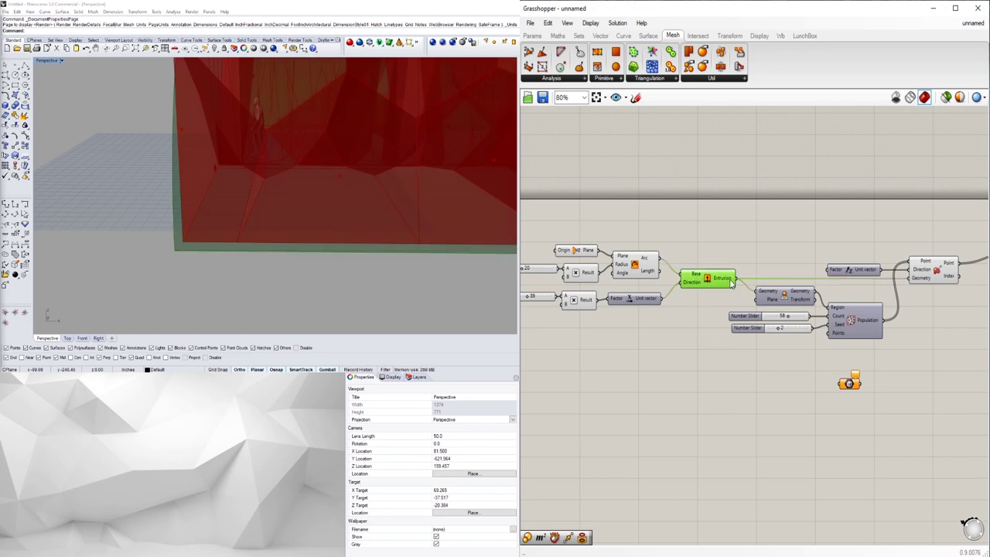
pyautogui.moveTo(742, 286); pyautogui.dragTo(840, 385)
pyautogui.click(851, 386)
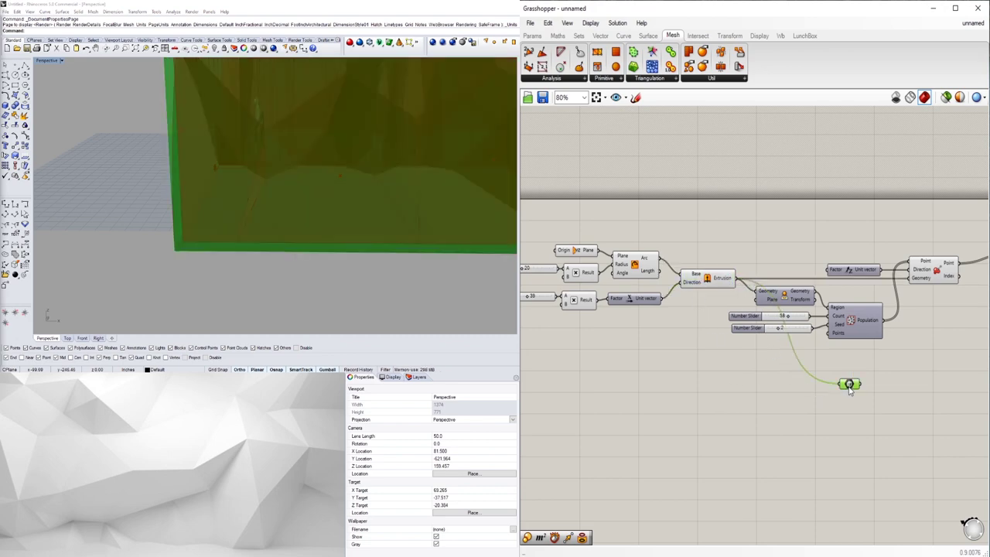
# Move the Voronoi 3D component down and connect the Box parameter to its Box input
pyautogui.moveTo(859, 387); pyautogui.dragTo(811, 386, button='right')
pyautogui.scroll(-4, 813, 389)
pyautogui.scroll(-3, 209, 199)
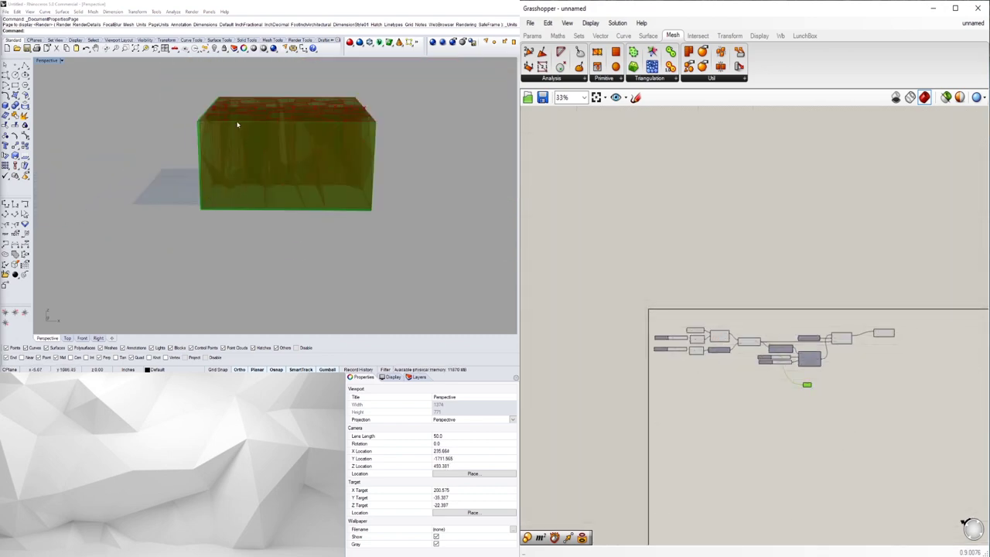
pyautogui.scroll(5, 160, 125)
pyautogui.scroll(3, 859, 375)
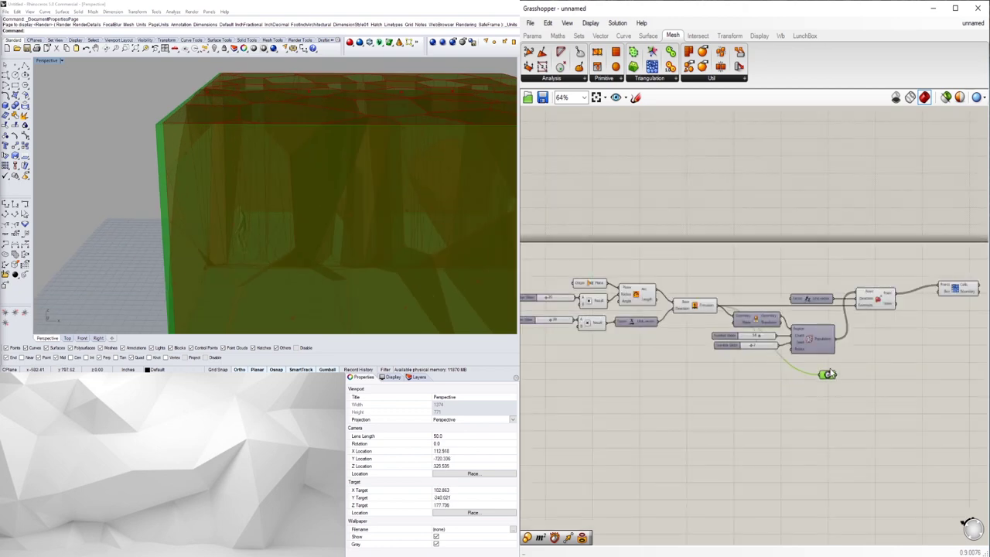
pyautogui.scroll(2, 785, 402)
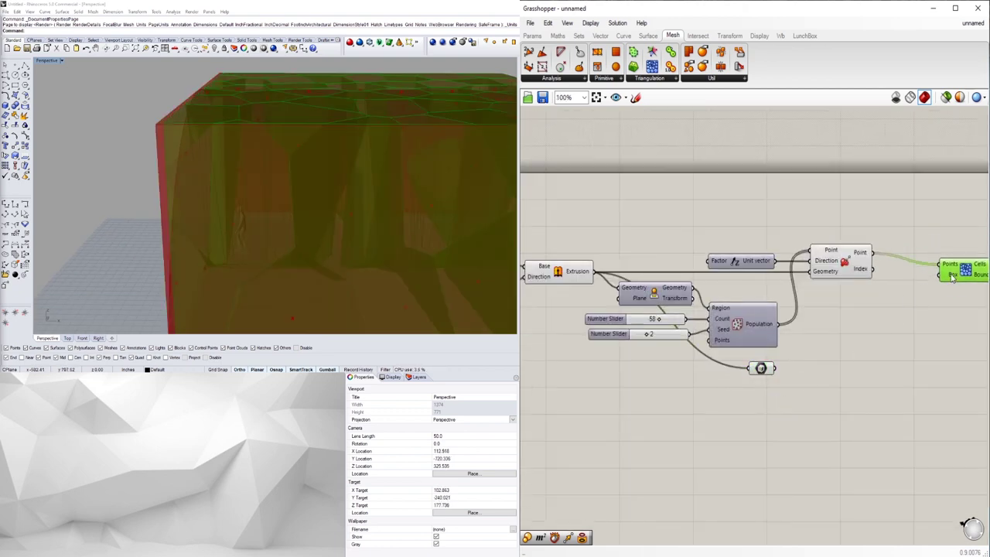
pyautogui.click(785, 394)
pyautogui.moveTo(775, 368); pyautogui.dragTo(947, 308)
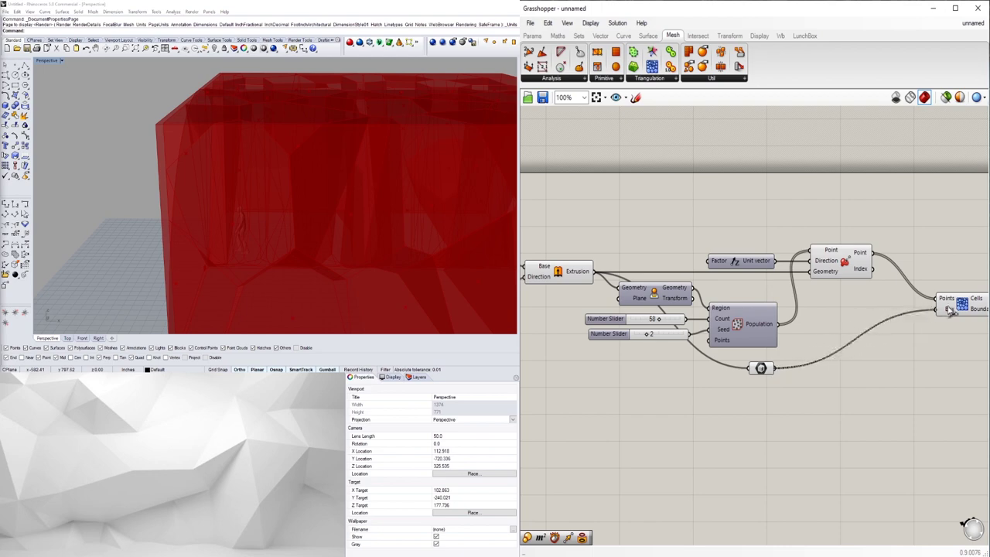
# Turn off the preview of the Box parameter and examine the Voronoi cells within the bounding box
pyautogui.click(762, 368)
pyautogui.rightClick(774, 372)
pyautogui.click(787, 331)
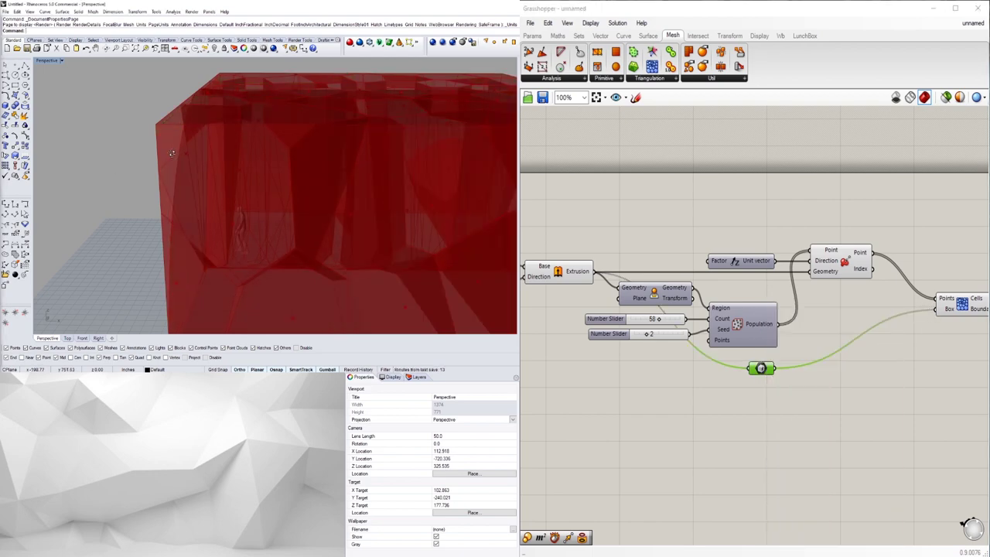
pyautogui.moveTo(364, 132); pyautogui.dragTo(275, 171, button='right')
pyautogui.moveTo(334, 210); pyautogui.dragTo(64, 177, button='right')
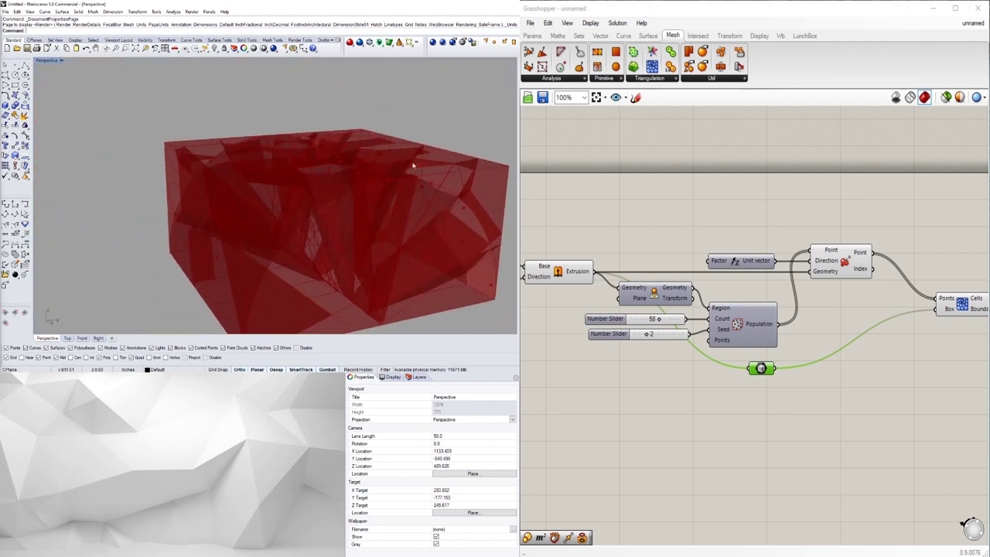
# Reposition the Voronoi 3D component and the Box parameter, and turn the Box parameter's preview on
pyautogui.moveTo(891, 330); pyautogui.dragTo(807, 307, button='right')
pyautogui.moveTo(874, 280); pyautogui.dragTo(893, 283)
pyautogui.moveTo(683, 349); pyautogui.dragTo(667, 346)
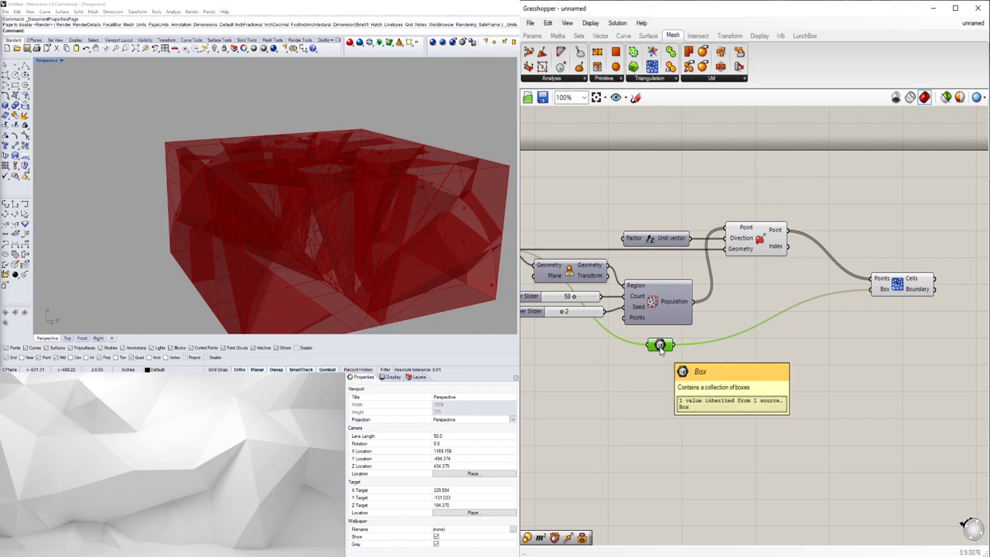
pyautogui.rightClick(660, 346)
pyautogui.click(681, 328)
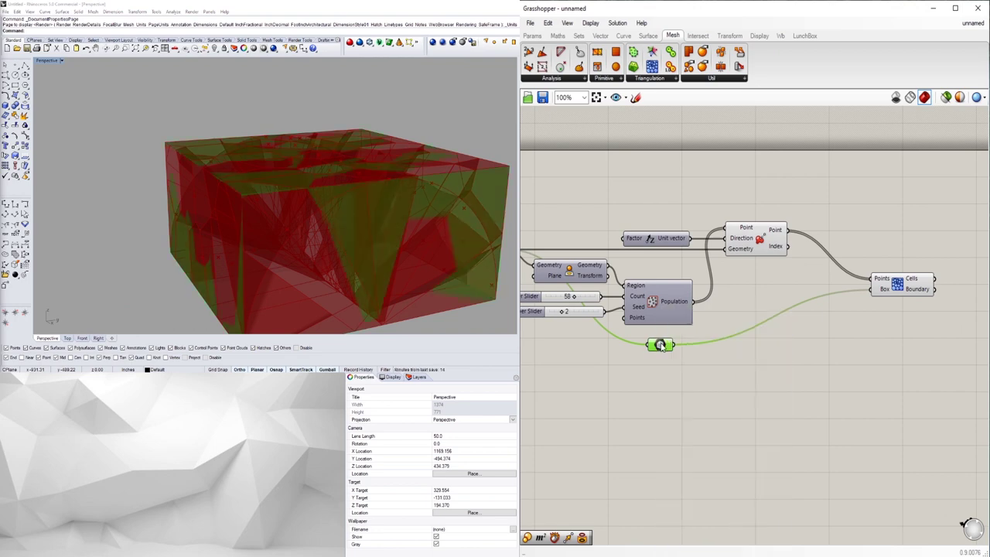
# Add an Area component below the Box parameter and connect the Box output to its Geometry input
pyautogui.doubleClick(735, 367)
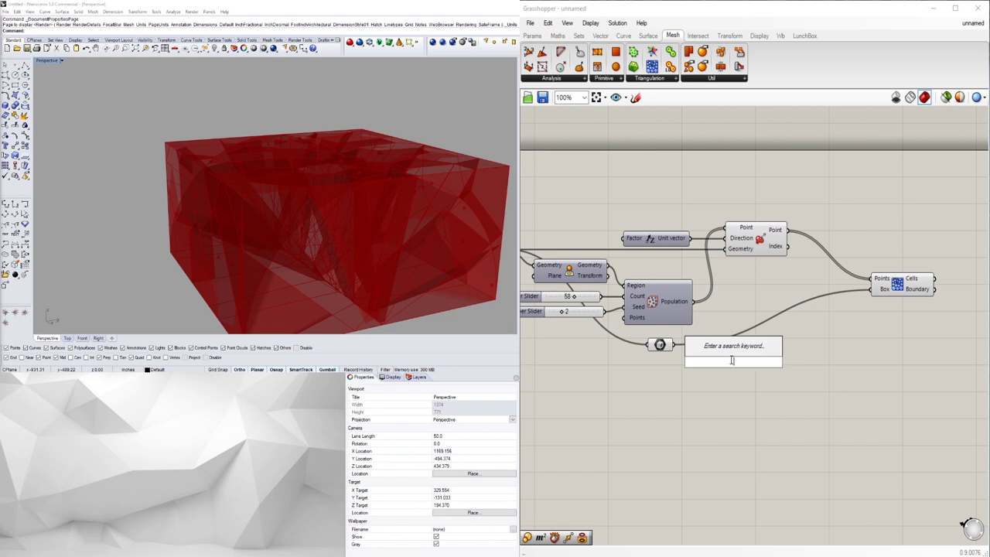
pyautogui.write('area')
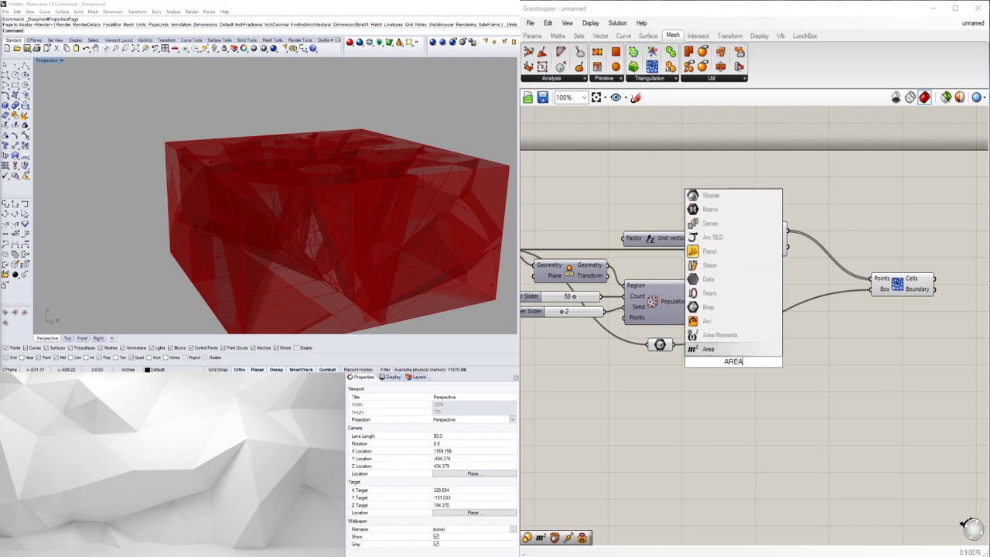
pyautogui.press('Return')
pyautogui.moveTo(674, 345); pyautogui.dragTo(713, 371)
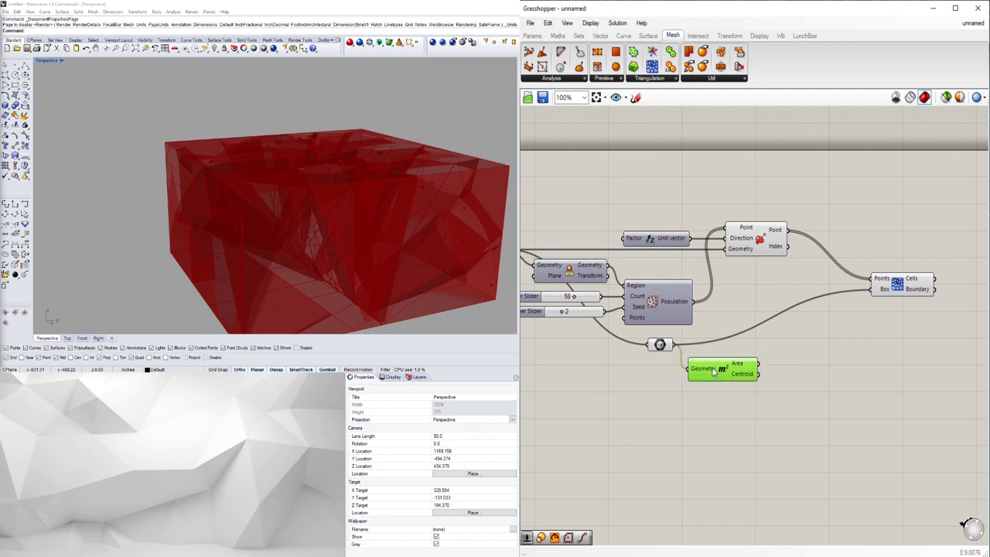
# Add a Scale component beside the Area component
pyautogui.doubleClick(841, 357)
pyautogui.write('scale')
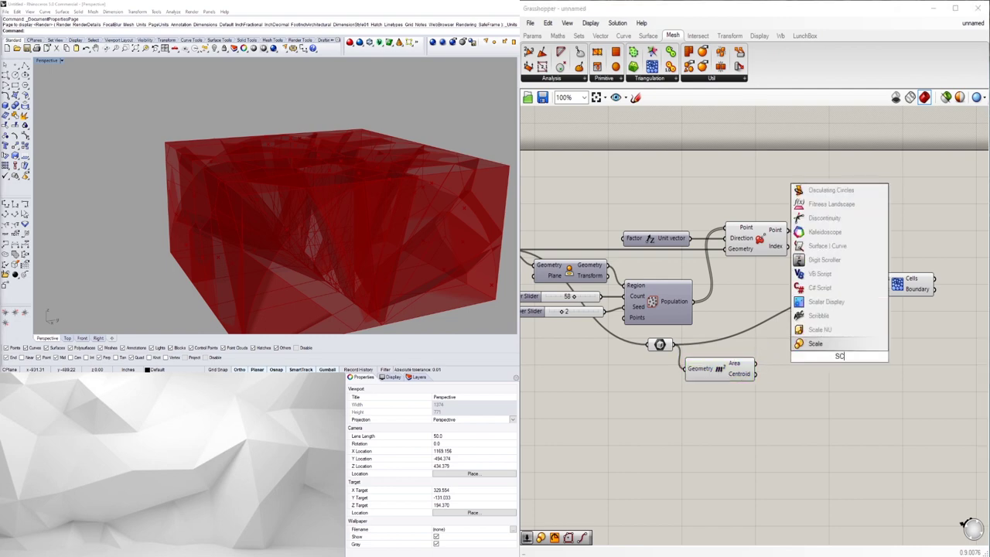
pyautogui.click(841, 368)
pyautogui.moveTo(832, 369); pyautogui.dragTo(832, 370)
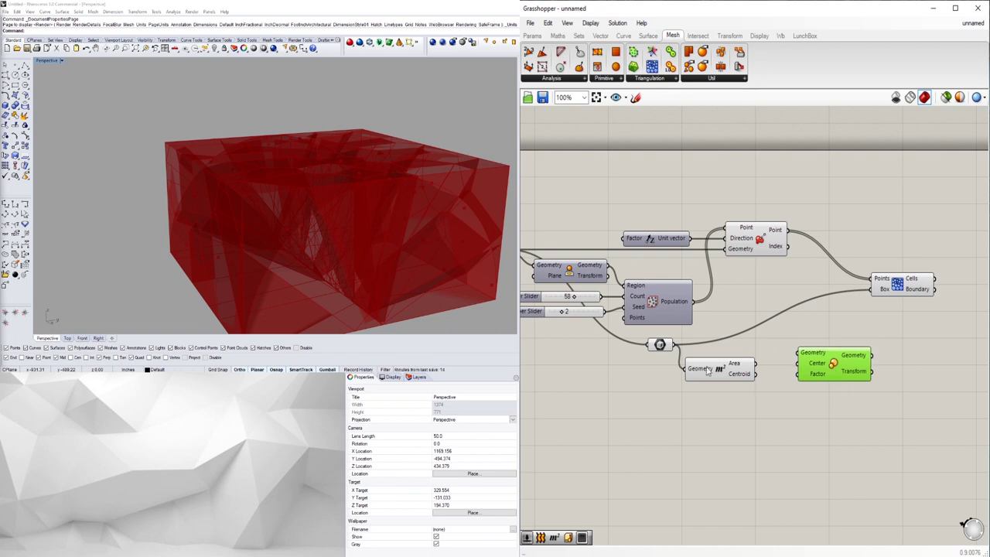
# Connect the Box parameter to Scale's Geometry input and the Area Centroid to its Center input, and align both components
pyautogui.click(659, 345)
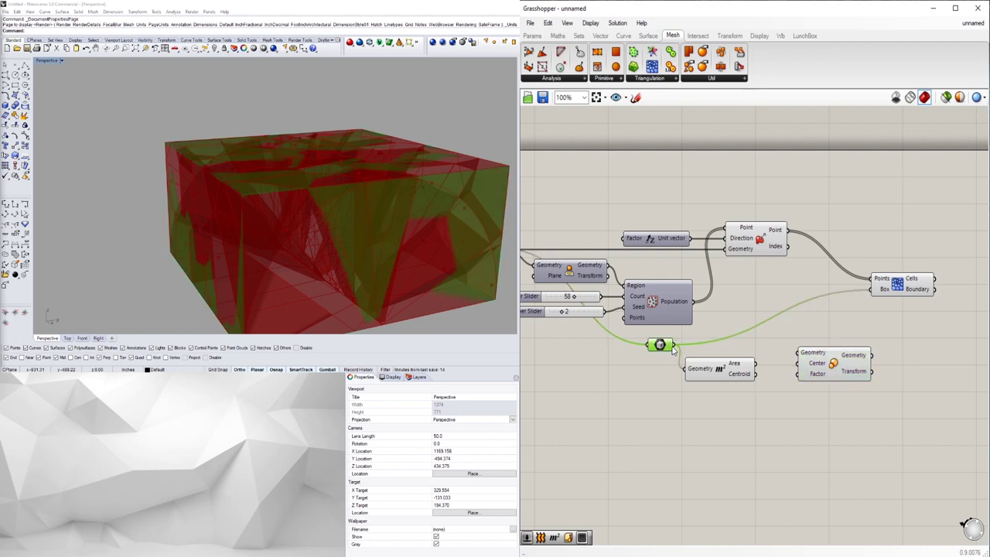
pyautogui.moveTo(674, 344); pyautogui.dragTo(802, 353)
pyautogui.moveTo(758, 377); pyautogui.dragTo(815, 367)
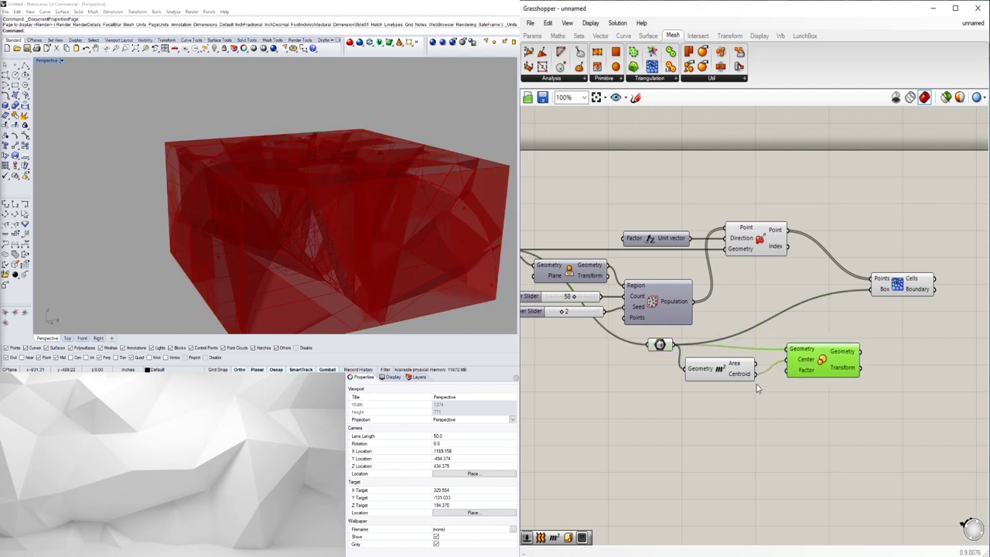
pyautogui.moveTo(716, 370); pyautogui.dragTo(720, 375)
pyautogui.moveTo(799, 364); pyautogui.dragTo(802, 372)
pyautogui.click(794, 389)
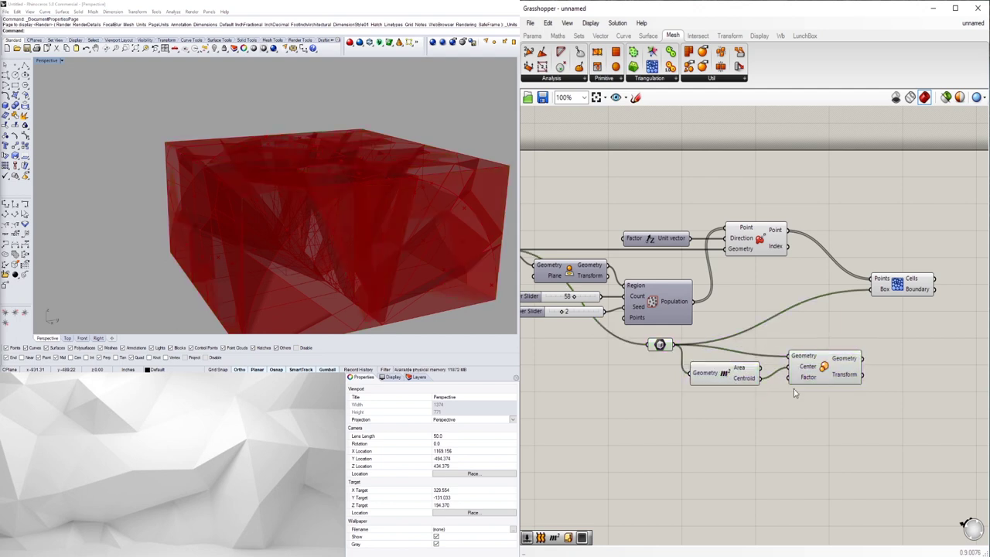
# Create a number slider with the value 1.1 and connect it to the Scale component's Factor input
pyautogui.doubleClick(720, 410)
pyautogui.write('1.1')
pyautogui.press('Return')
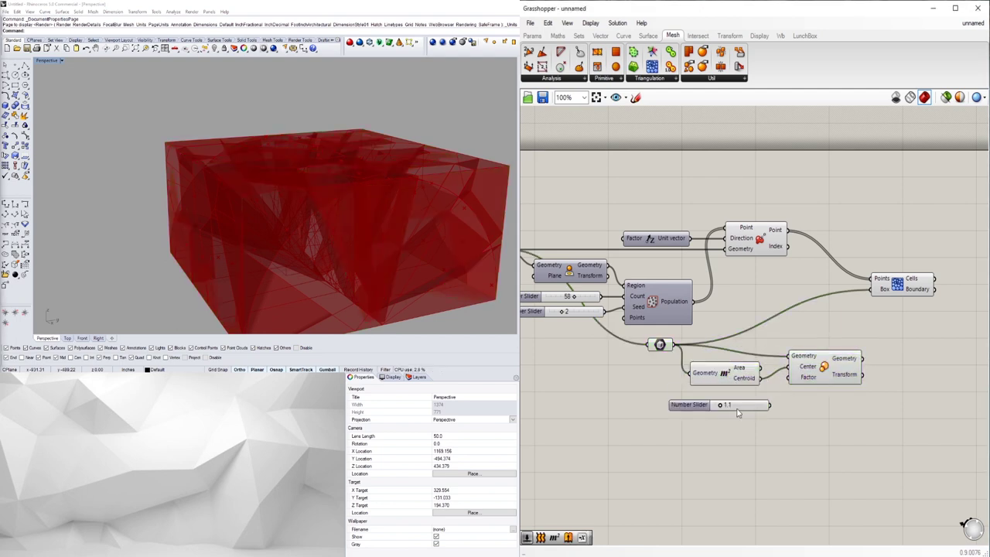
pyautogui.moveTo(689, 408); pyautogui.dragTo(683, 398)
pyautogui.moveTo(764, 396); pyautogui.dragTo(789, 377)
pyautogui.click(826, 361)
# Replace the Voronoi 3D component's Box input with the scaled Geometry output
pyautogui.moveTo(854, 334); pyautogui.dragTo(804, 321, button='right')
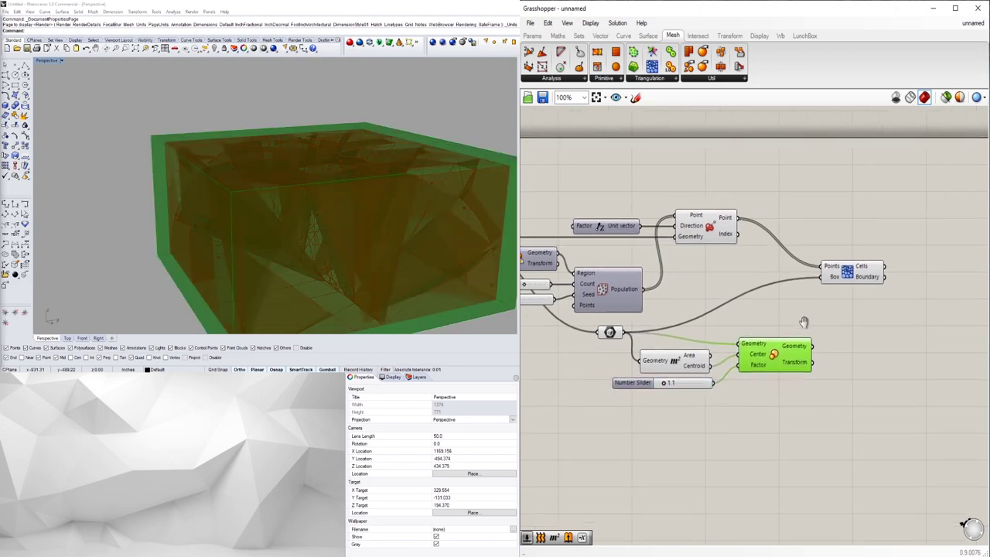
pyautogui.moveTo(851, 280); pyautogui.dragTo(855, 292)
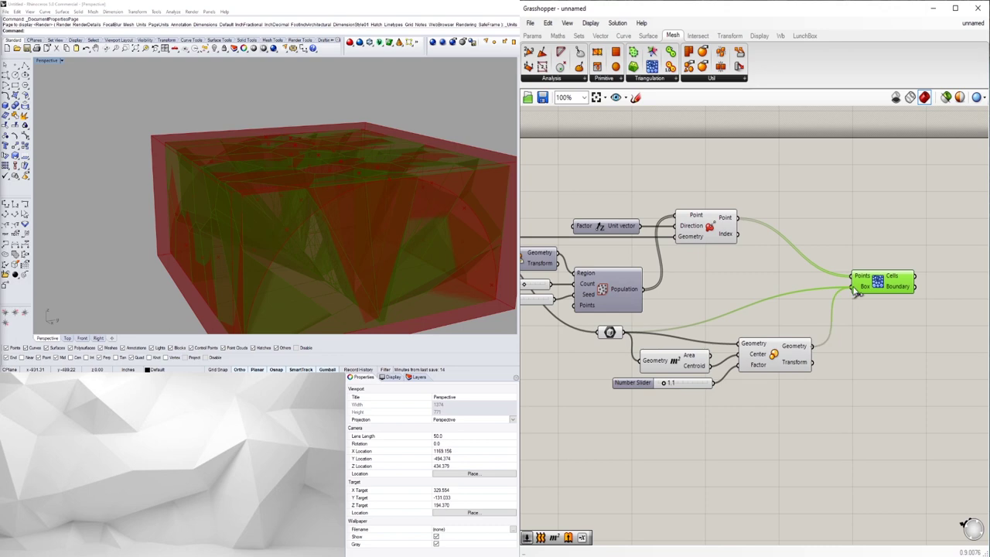
pyautogui.click(705, 335)
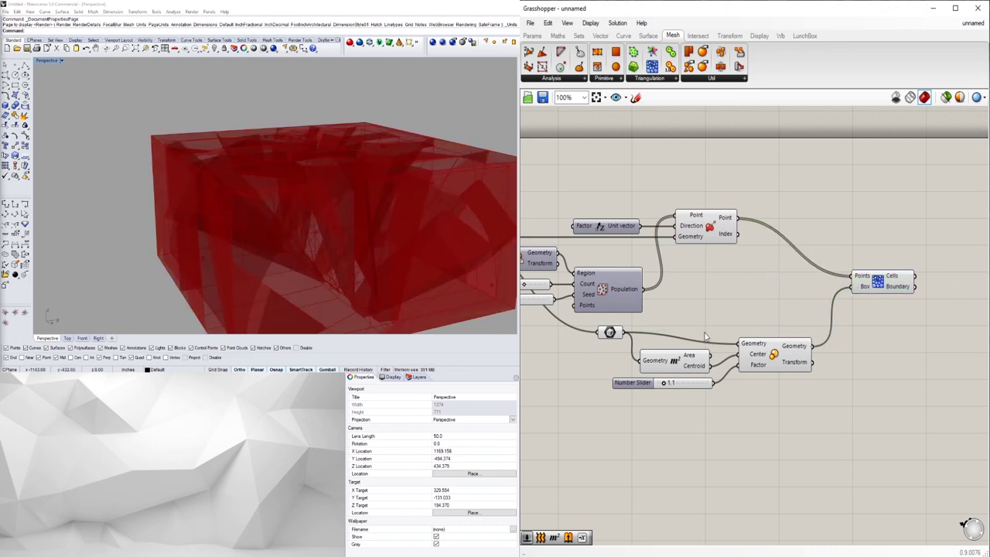
# Turn off the preview of the Box, Area and Scale components together
pyautogui.moveTo(824, 425); pyautogui.dragTo(593, 322)
pyautogui.press('space')
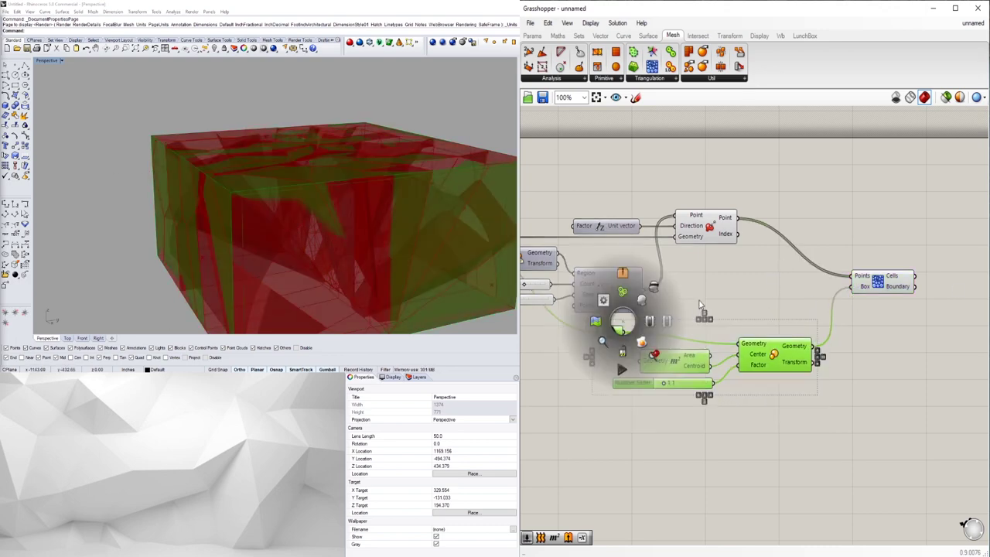
pyautogui.click(645, 298)
# Examine the projected points and the Voronoi cells within the enlarged box from several angles
pyautogui.click(716, 229)
pyautogui.moveTo(249, 129); pyautogui.dragTo(253, 230, button='right')
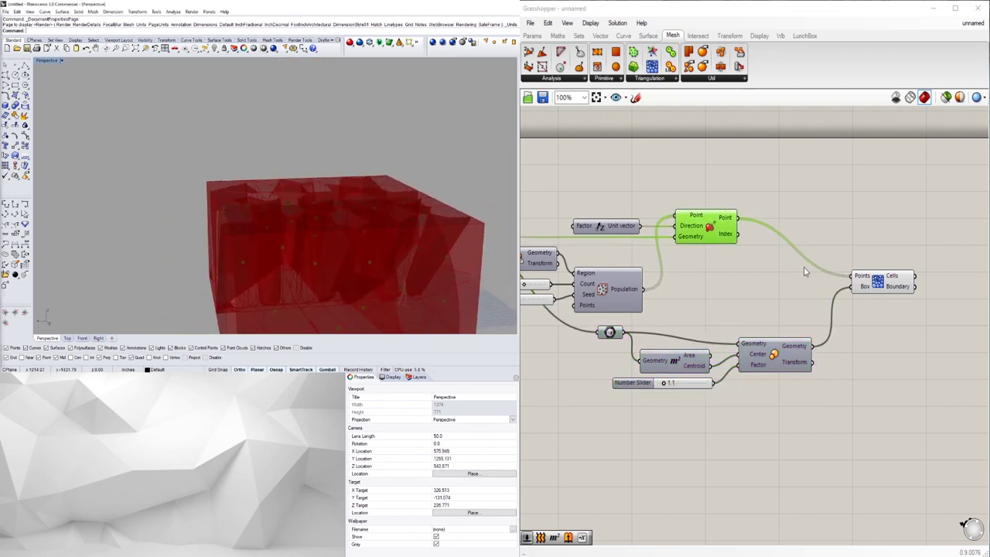
pyautogui.scroll(-2, 828, 290)
pyautogui.moveTo(875, 291); pyautogui.dragTo(880, 311)
pyautogui.click(908, 241)
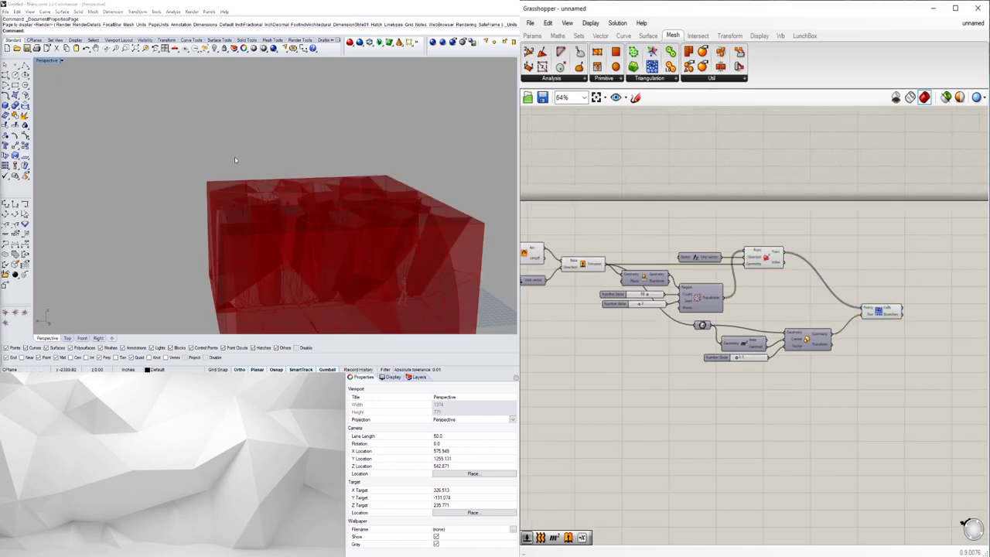
pyautogui.moveTo(235, 160); pyautogui.dragTo(356, 187, button='right')
pyautogui.scroll(2, 336, 223)
pyautogui.moveTo(336, 223); pyautogui.dragTo(362, 210, button='right')
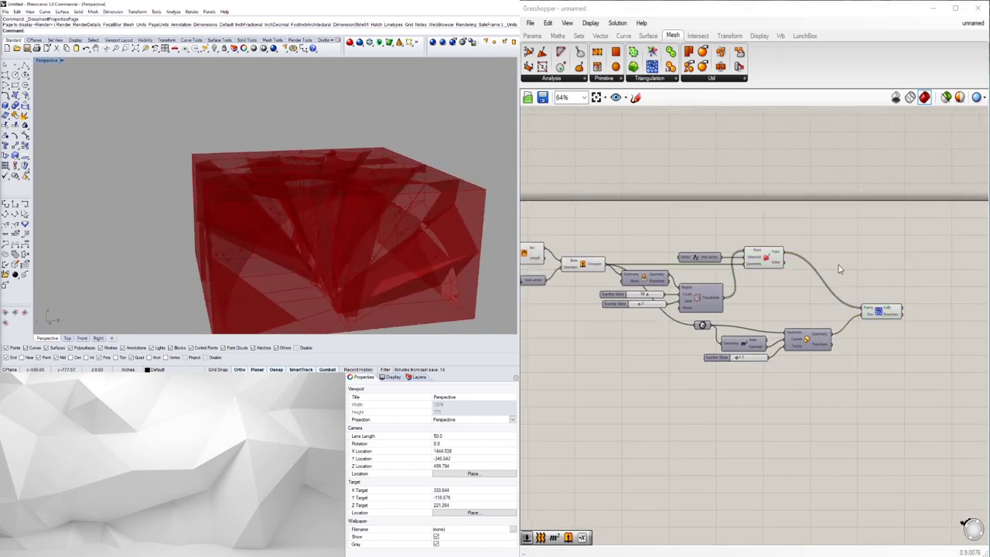
pyautogui.moveTo(727, 285); pyautogui.dragTo(829, 261, button='right')
pyautogui.click(684, 241)
pyautogui.moveTo(738, 207); pyautogui.dragTo(699, 205, button='right')
pyautogui.click(754, 175)
pyautogui.moveTo(867, 202); pyautogui.dragTo(794, 212, button='right')
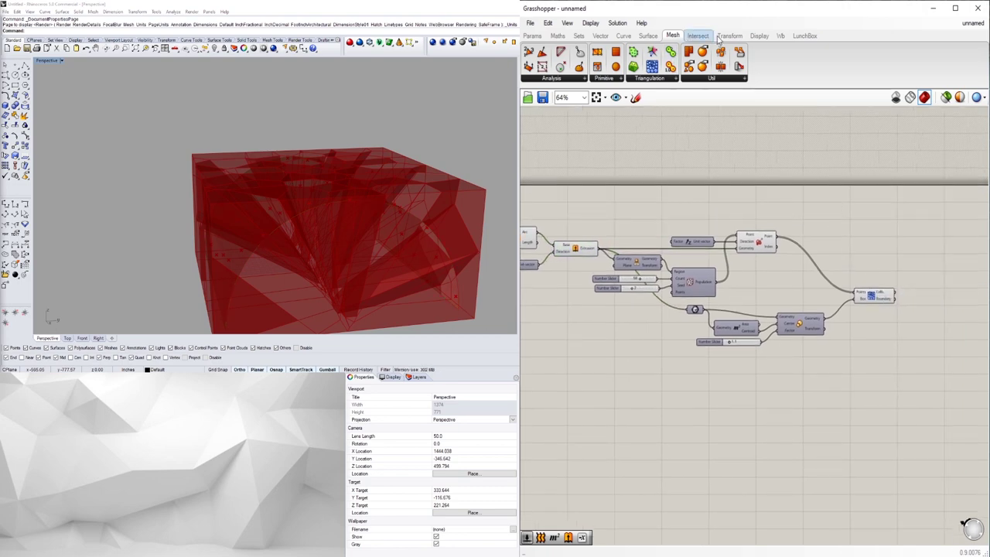
# Add a Surface Split component and place it well beyond the Voronoi 3D component
pyautogui.click(761, 36)
pyautogui.click(698, 35)
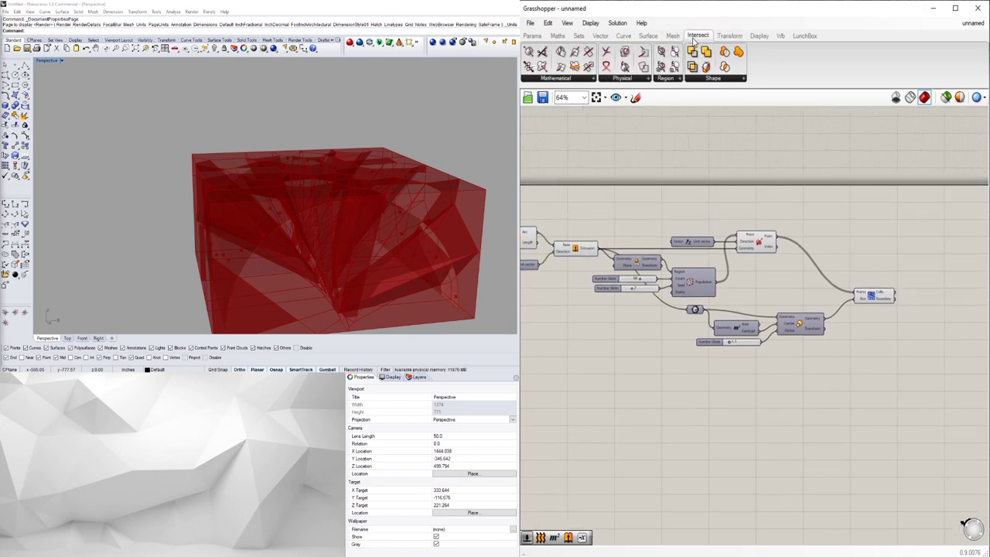
pyautogui.click(630, 79)
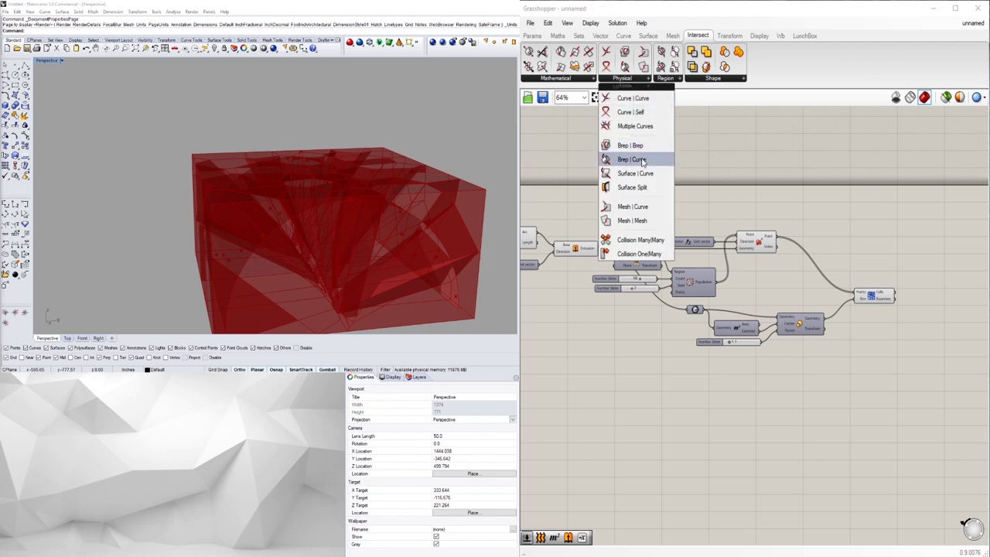
pyautogui.click(632, 188)
pyautogui.click(934, 250)
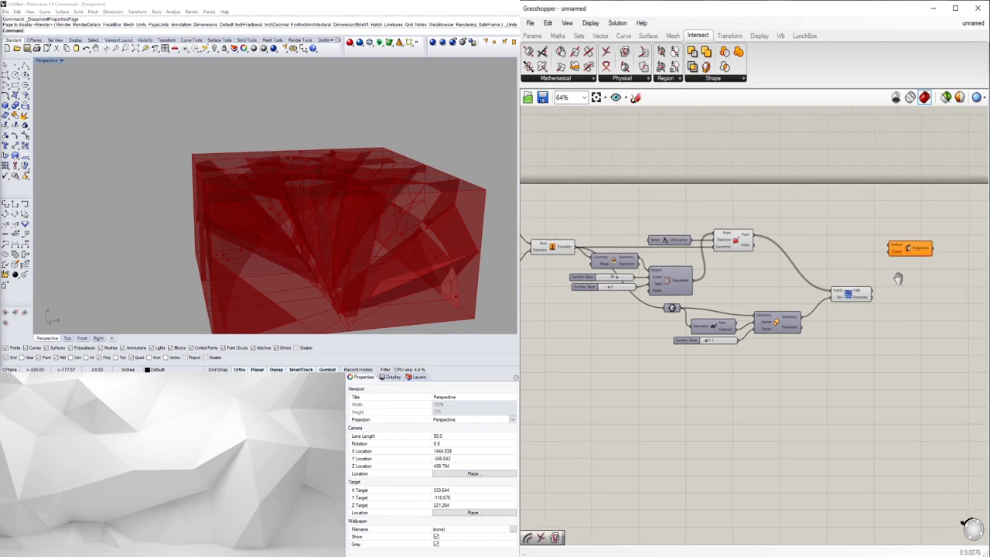
pyautogui.scroll(3, 901, 277)
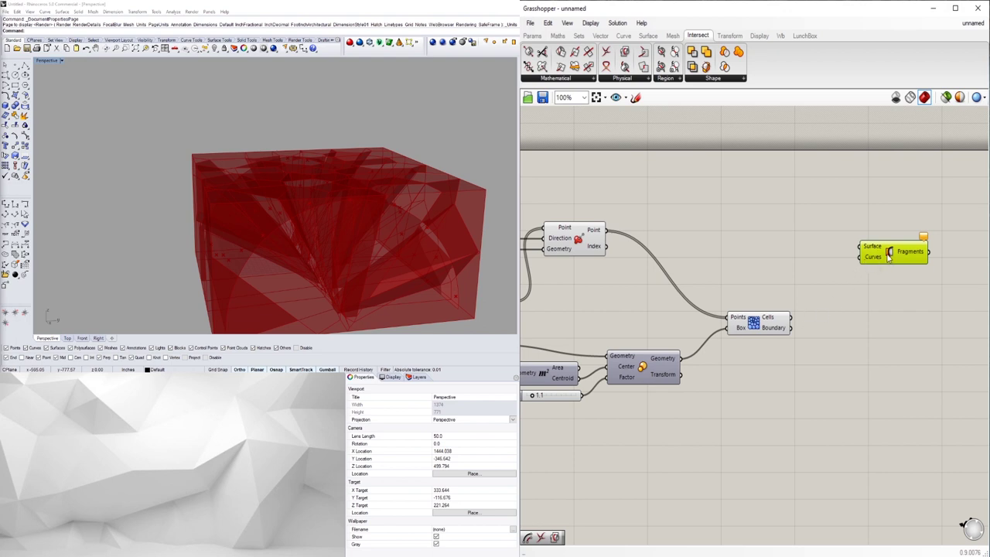
pyautogui.click(780, 328)
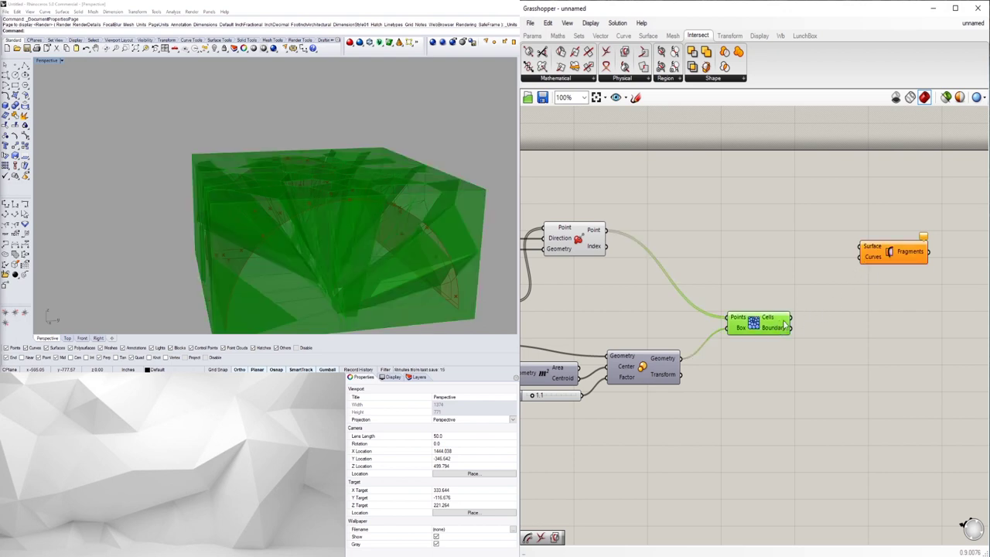
pyautogui.scroll(-3, 839, 256)
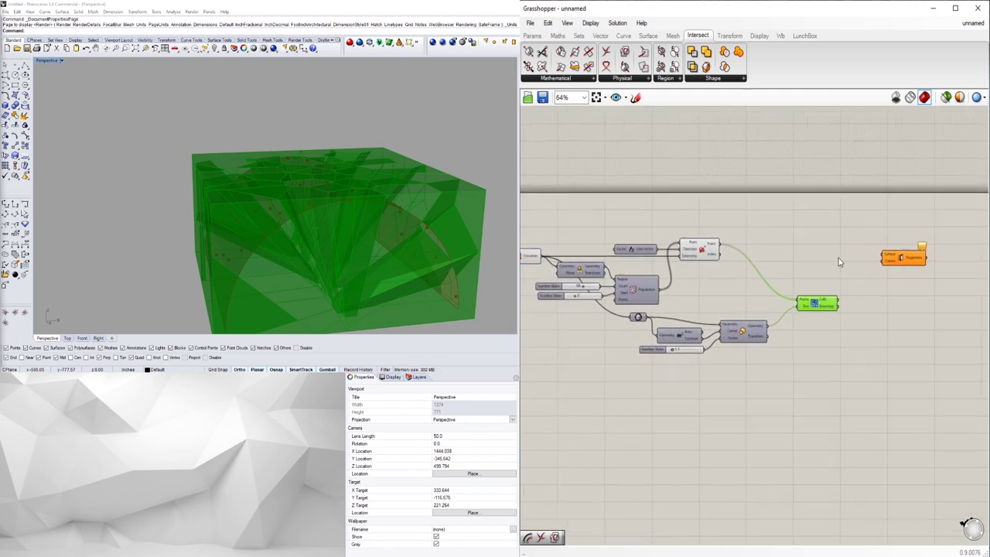
pyautogui.click(838, 258)
pyautogui.click(919, 253)
pyautogui.moveTo(922, 256); pyautogui.dragTo(930, 252)
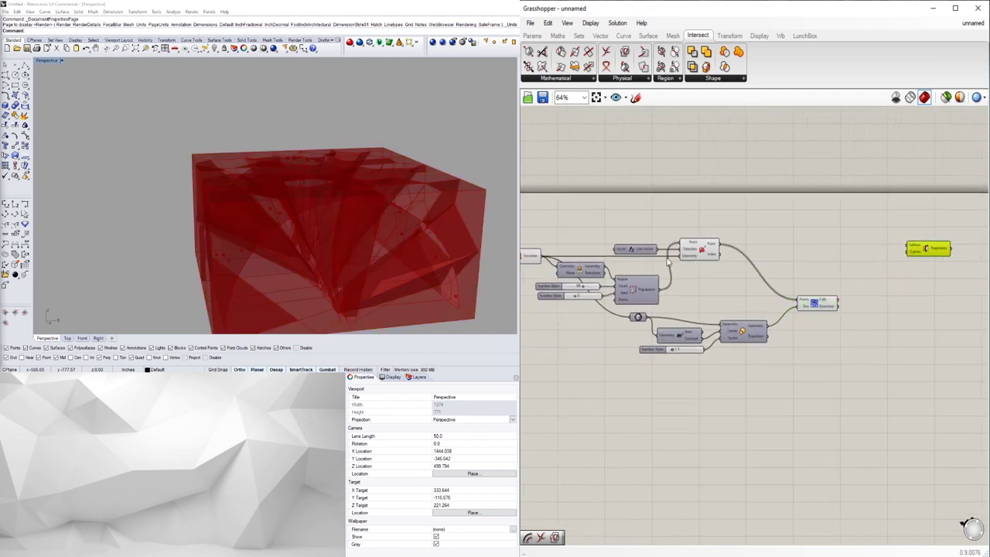
# Inspect how the Voronoi cells meet the extruded vault surface by highlighting each component's geometry in the viewport
pyautogui.moveTo(621, 262); pyautogui.dragTo(665, 251, button='right')
pyautogui.click(607, 241)
pyautogui.click(748, 247)
pyautogui.click(831, 288)
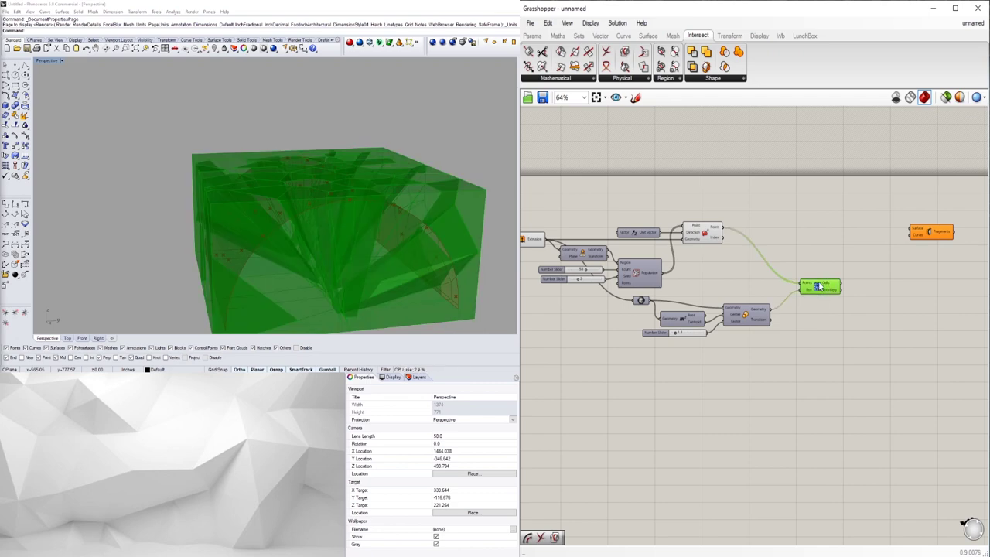
pyautogui.click(856, 257)
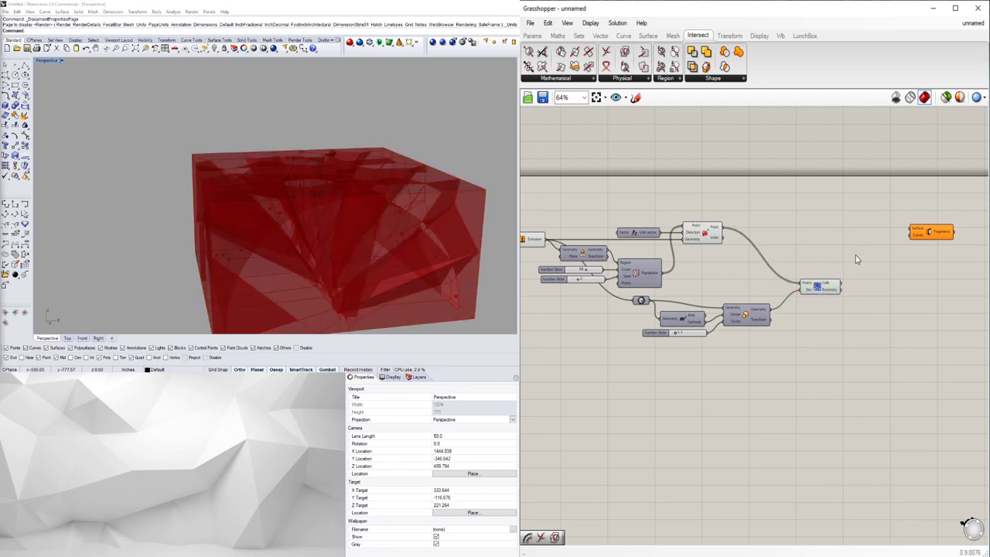
pyautogui.click(823, 287)
pyautogui.keyDown('shift'); pyautogui.moveTo(334, 205); pyautogui.dragTo(292, 166, button='right'); pyautogui.keyUp('shift')
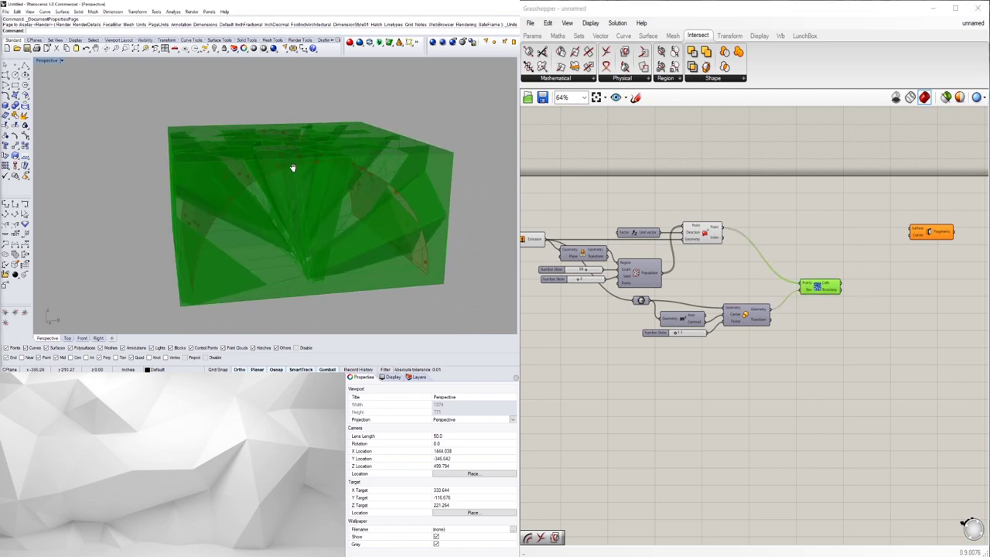
pyautogui.moveTo(648, 301); pyautogui.dragTo(707, 288, button='right')
pyautogui.click(574, 230)
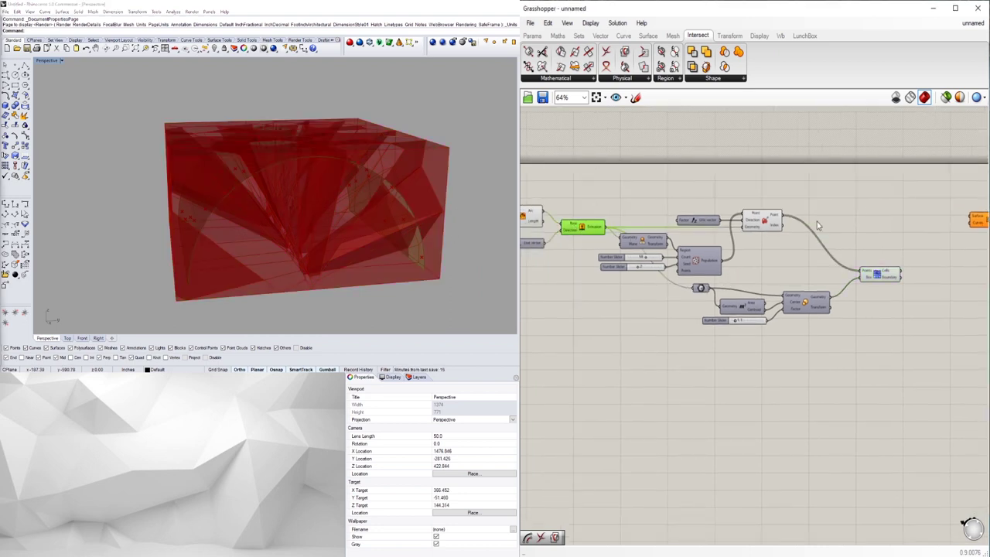
pyautogui.click(844, 172)
# Add a Brep | Brep intersection component and connect the Voronoi cells to its Brep B input
pyautogui.click(622, 79)
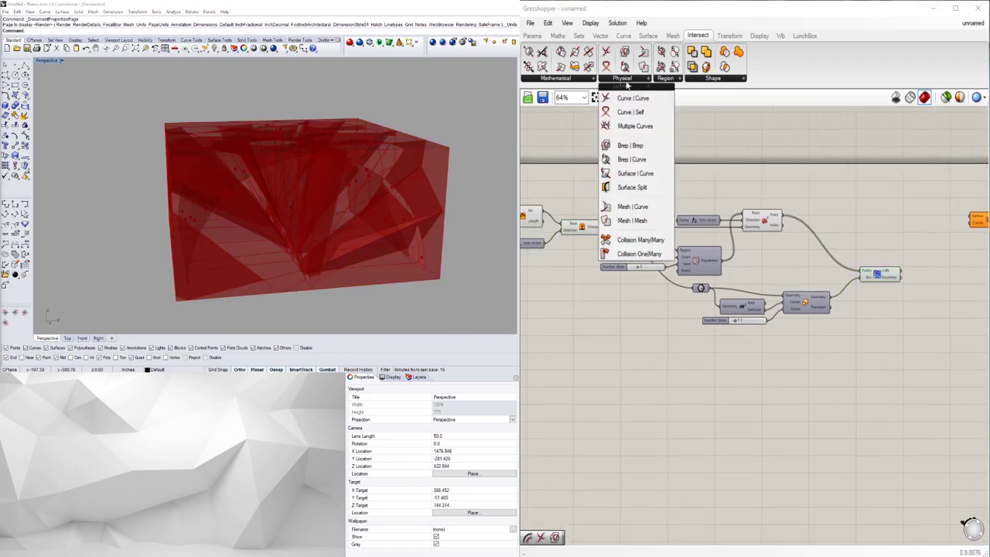
pyautogui.click(636, 146)
pyautogui.click(941, 248)
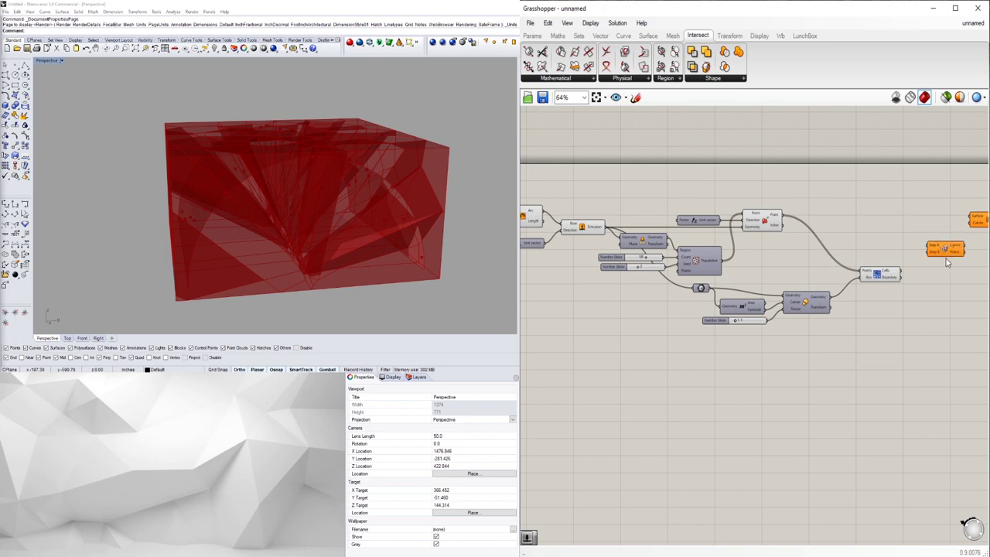
pyautogui.scroll(2, 876, 280)
pyautogui.click(859, 277)
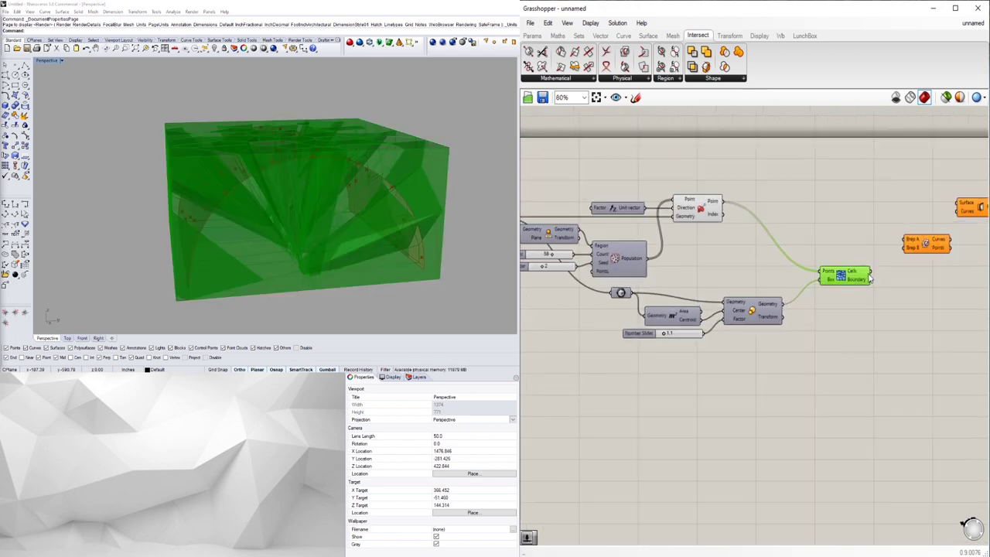
pyautogui.moveTo(871, 278); pyautogui.dragTo(898, 249)
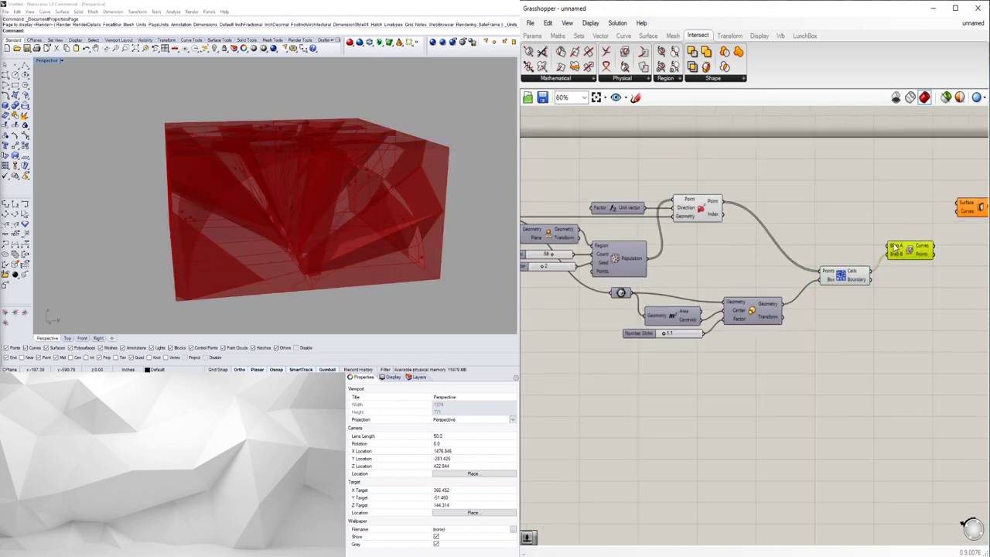
# Connect the Extrusion output to the Brep A input of the Brep | Brep intersection component
pyautogui.click(859, 249)
pyautogui.moveTo(698, 247); pyautogui.dragTo(800, 249, button='right')
pyautogui.click(576, 222)
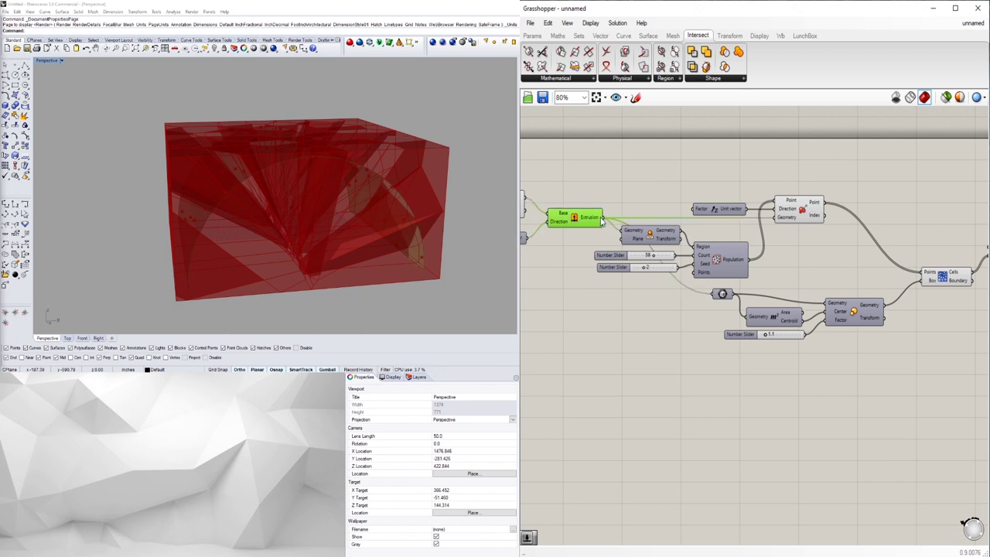
pyautogui.scroll(-2, 609, 220)
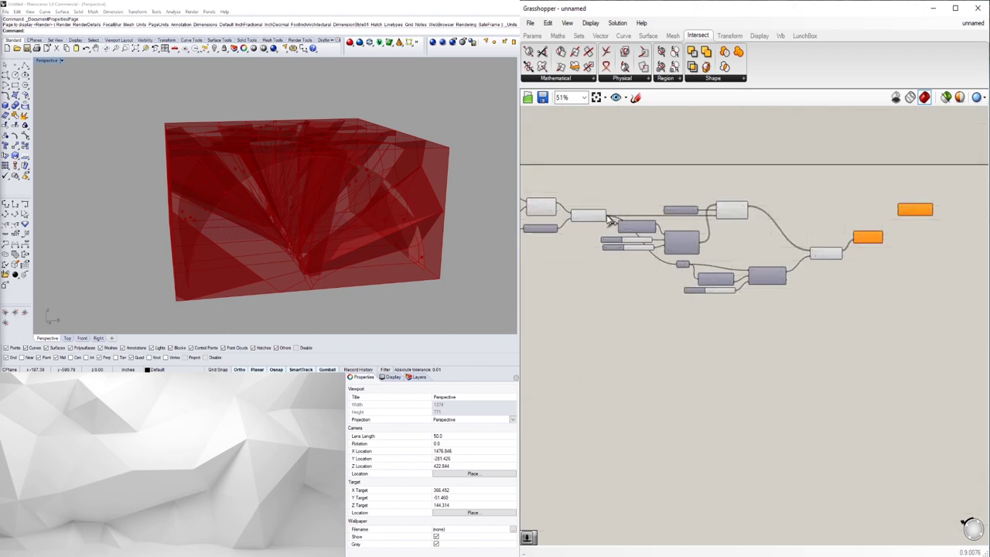
pyautogui.scroll(3, 755, 230)
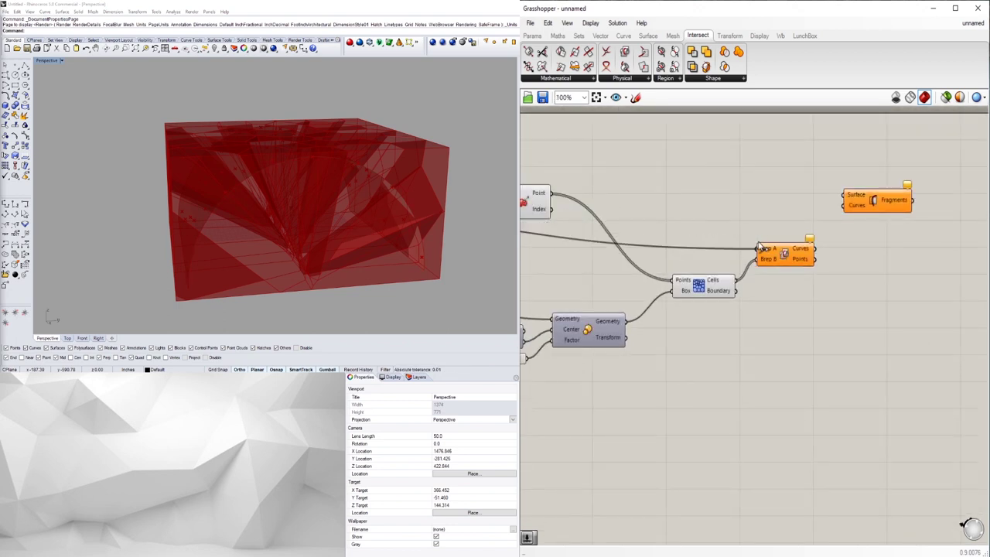
pyautogui.moveTo(771, 253); pyautogui.dragTo(762, 257)
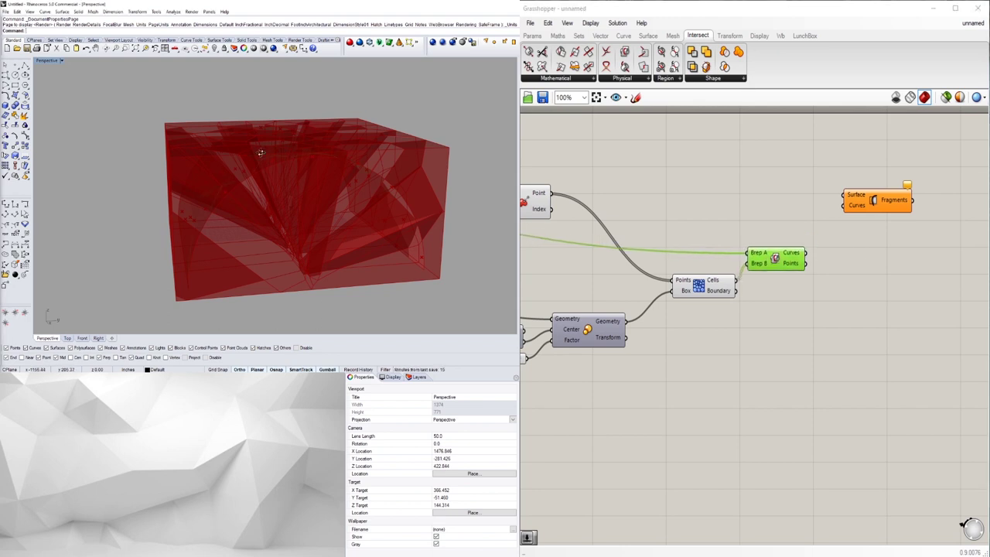
# Hide the preview of the Voronoi 3D component and inspect the intersection curves across the vault
pyautogui.moveTo(640, 288); pyautogui.dragTo(795, 296, button='right')
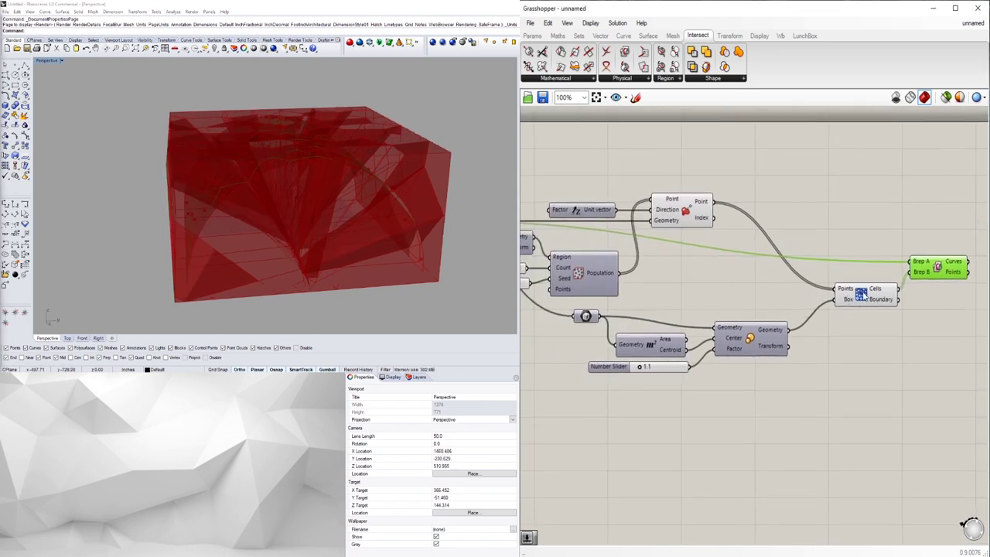
pyautogui.click(865, 296)
pyautogui.rightClick(867, 295)
pyautogui.click(889, 312)
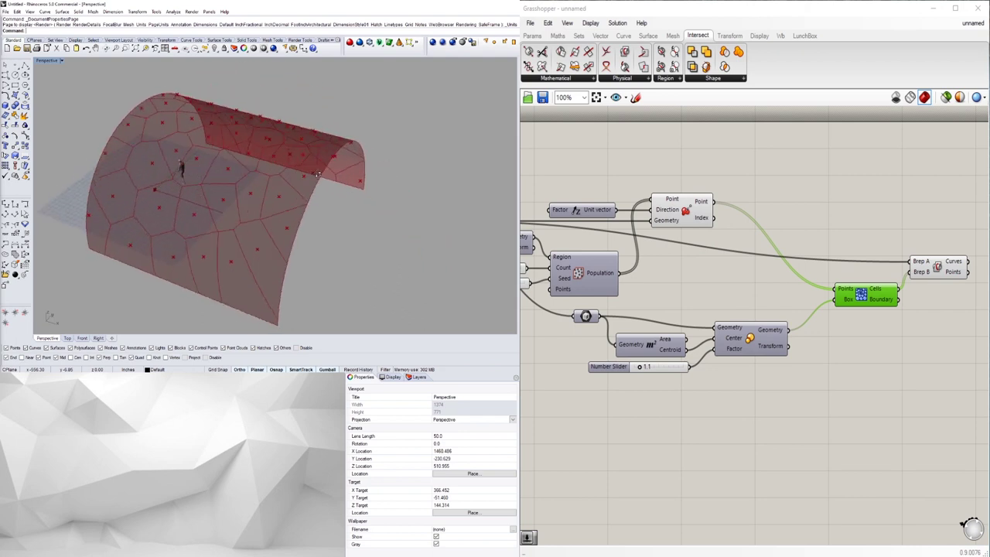
pyautogui.click(929, 266)
pyautogui.moveTo(950, 334); pyautogui.dragTo(870, 314, button='right')
pyautogui.moveTo(924, 239); pyautogui.dragTo(903, 222, button='right')
pyautogui.moveTo(247, 178)
pyautogui.mouseDown(button='right')
pyautogui.moveTo(128, 206)
pyautogui.moveTo(157, 182)
pyautogui.moveTo(271, 162)
pyautogui.moveTo(241, 161)
pyautogui.mouseUp(button='right')
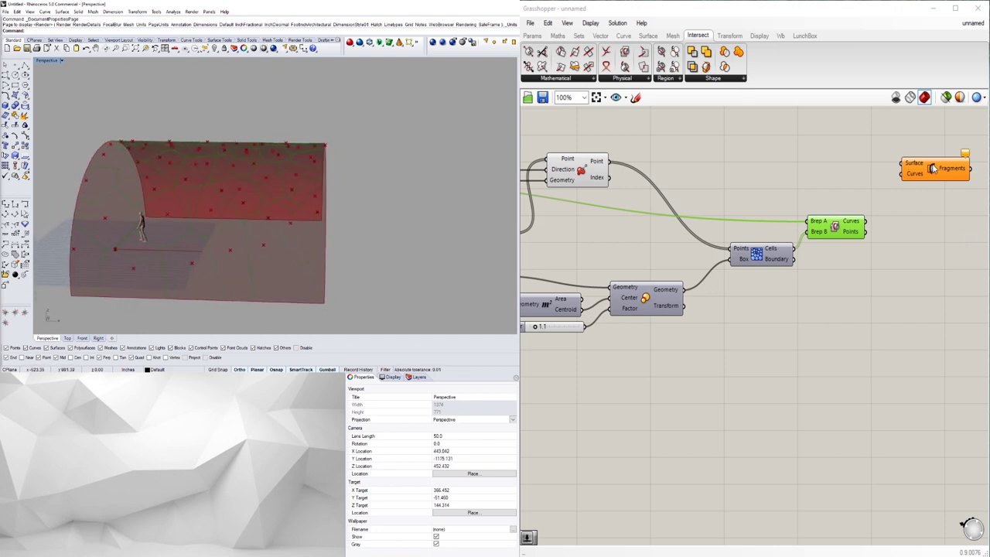
# Move the Surface Split component closer to the level of the Brep | Brep intersection component
pyautogui.moveTo(934, 168); pyautogui.dragTo(941, 196)
pyautogui.click(836, 229)
pyautogui.moveTo(884, 245); pyautogui.dragTo(825, 216, button='right')
pyautogui.moveTo(859, 183); pyautogui.dragTo(871, 195)
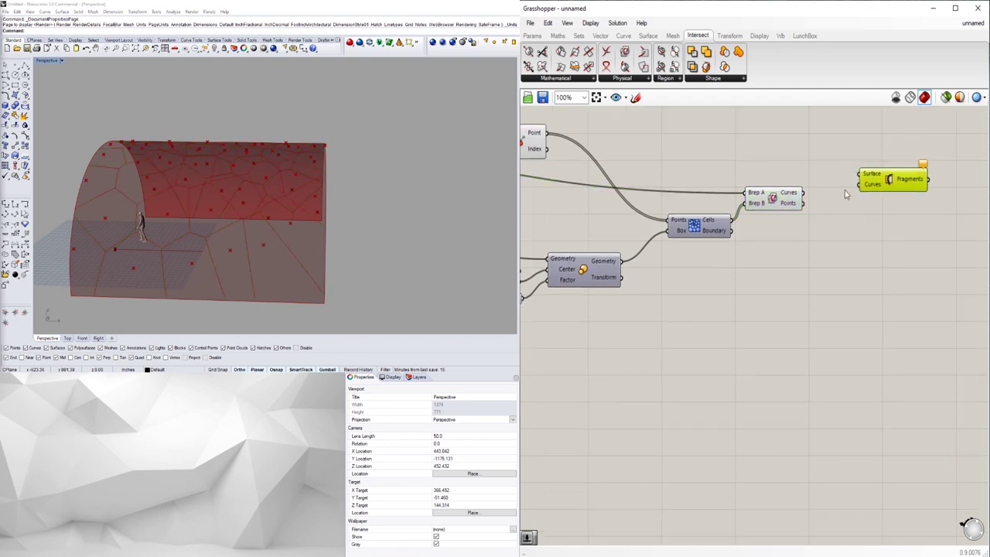
# Connect the intersection Curves to the Surface Split Curves input and the Extrusion output to its Surface input
pyautogui.click(782, 197)
pyautogui.moveTo(803, 192); pyautogui.dragTo(877, 173)
pyautogui.scroll(-2, 831, 192)
pyautogui.moveTo(541, 196); pyautogui.dragTo(655, 232, button='right')
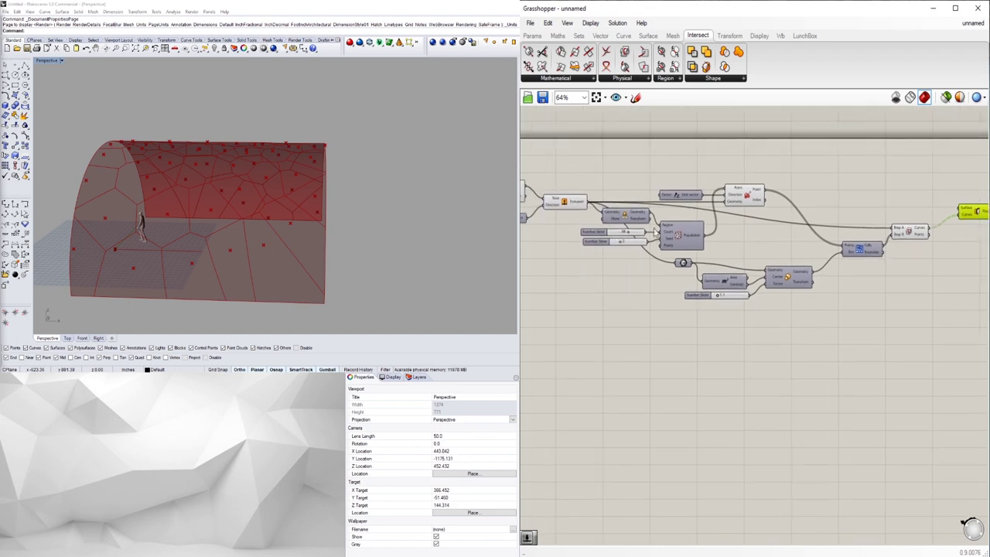
pyautogui.moveTo(590, 206); pyautogui.dragTo(932, 196)
pyautogui.click(932, 269)
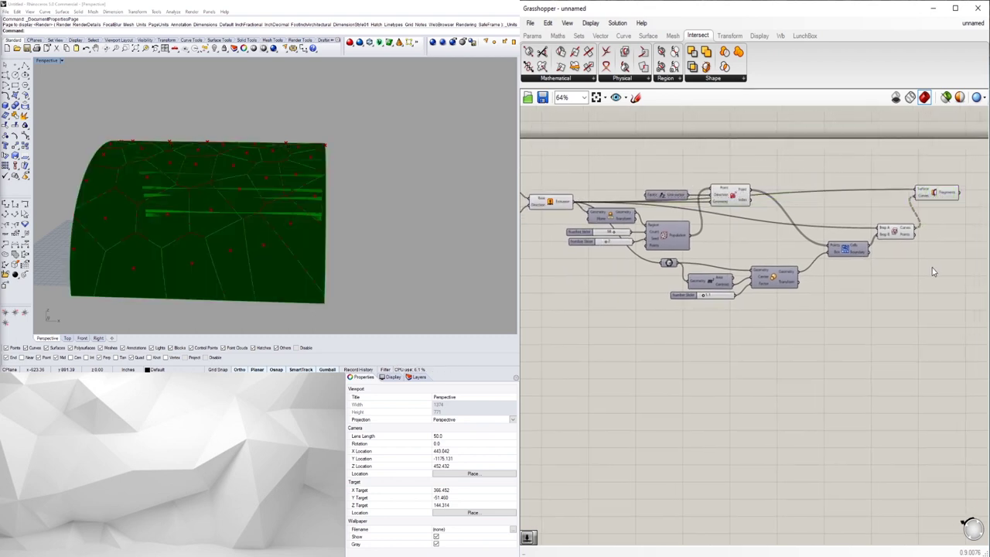
# Hide the previews of the components from the Extrusion through the Brep | Brep intersection, leaving Surface Split displayed
pyautogui.scroll(-1, 875, 299)
pyautogui.moveTo(877, 353); pyautogui.dragTo(610, 196)
pyautogui.click(843, 292)
pyautogui.moveTo(895, 322); pyautogui.dragTo(631, 183)
pyautogui.middleClick(632, 179)
pyautogui.click(666, 159)
pyautogui.click(906, 189)
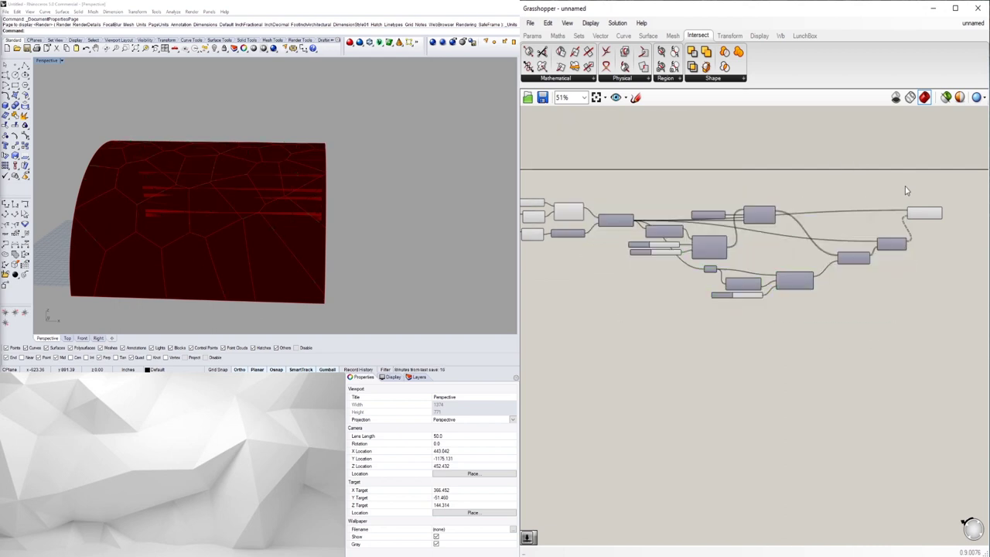
# Shift the Surface Split component slightly farther along the canvas and inspect its output on the vault
pyautogui.scroll(3, 906, 191)
pyautogui.moveTo(923, 225); pyautogui.dragTo(795, 225, button='right')
pyautogui.moveTo(793, 225); pyautogui.dragTo(829, 246)
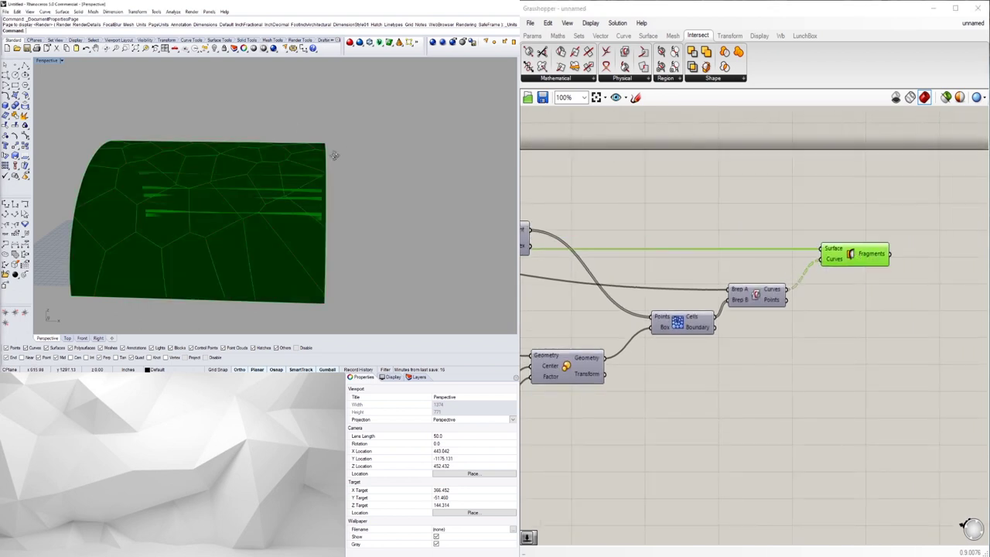
pyautogui.moveTo(332, 155); pyautogui.dragTo(155, 145, button='right')
pyautogui.scroll(2, 965, 261)
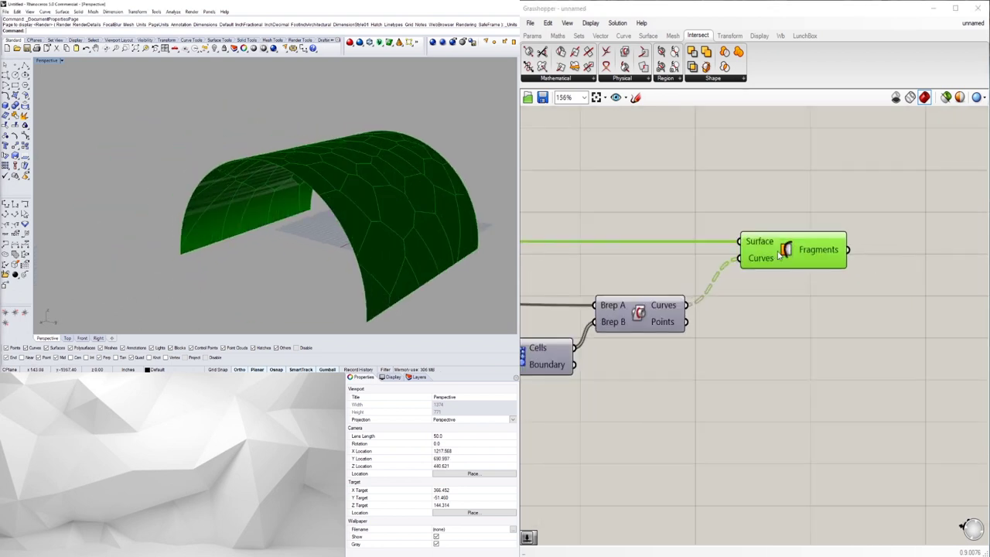
# Flatten the Curves input of Surface Split and check the resulting vault fragments from several angles
pyautogui.rightClick(757, 263)
pyautogui.click(818, 353)
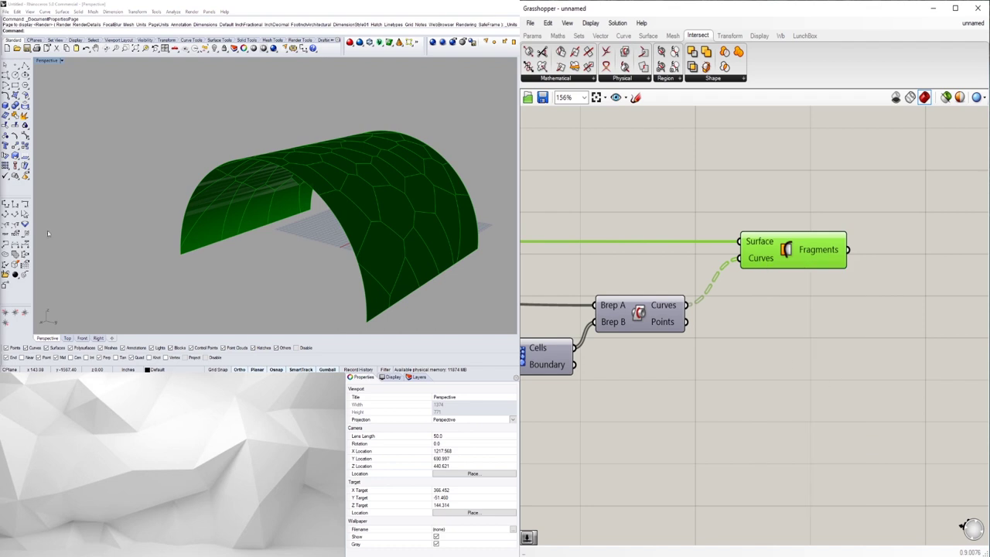
pyautogui.moveTo(386, 186); pyautogui.dragTo(284, 191, button='right')
pyautogui.scroll(-2, 287, 192)
pyautogui.click(902, 309)
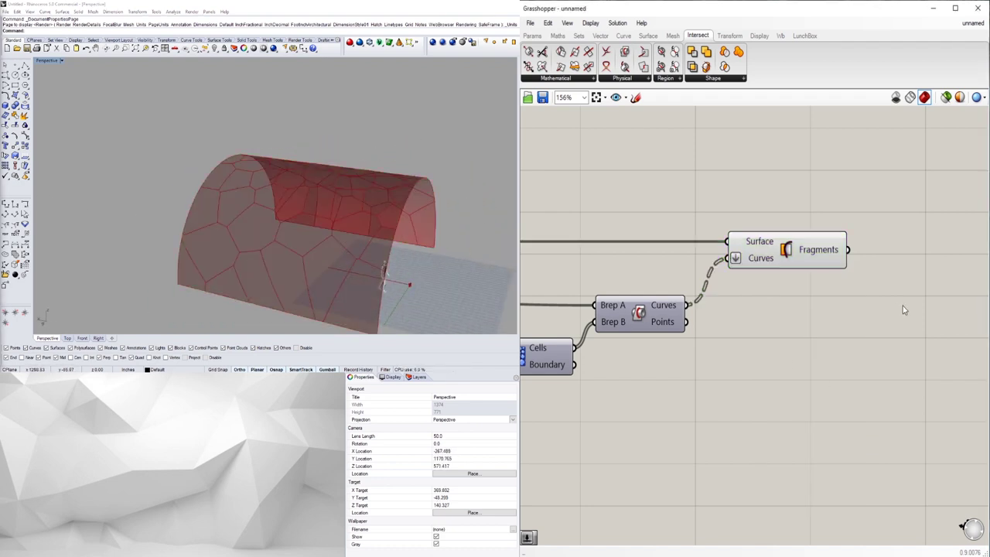
pyautogui.moveTo(418, 278); pyautogui.dragTo(330, 189, button='right')
pyautogui.scroll(-1, 880, 316)
# Try lower population counts of 28 and 30 on the Count slider of the point population
pyautogui.moveTo(713, 362); pyautogui.dragTo(905, 325, button='right')
pyautogui.scroll(-2, 905, 325)
pyautogui.moveTo(529, 340); pyautogui.dragTo(680, 338, button='right')
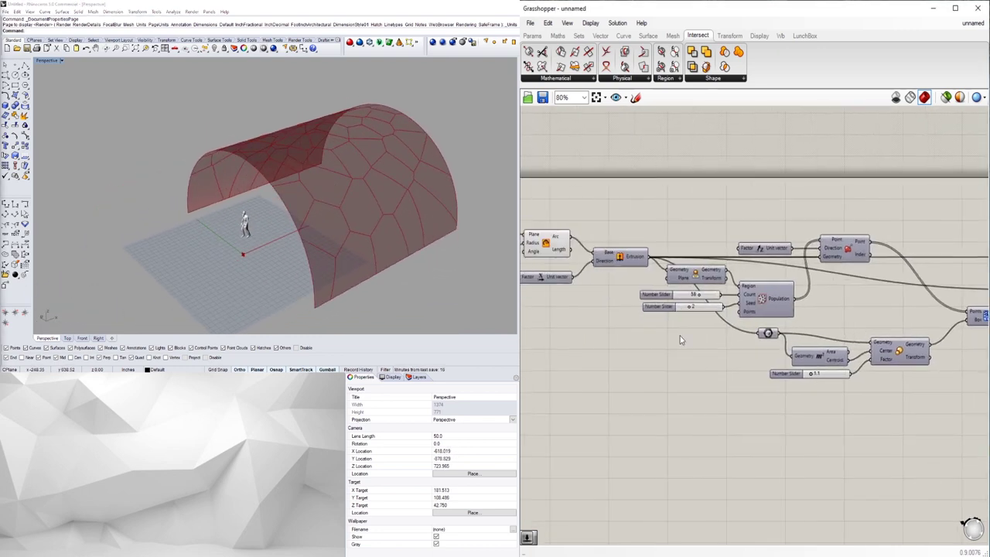
pyautogui.scroll(8, 680, 336)
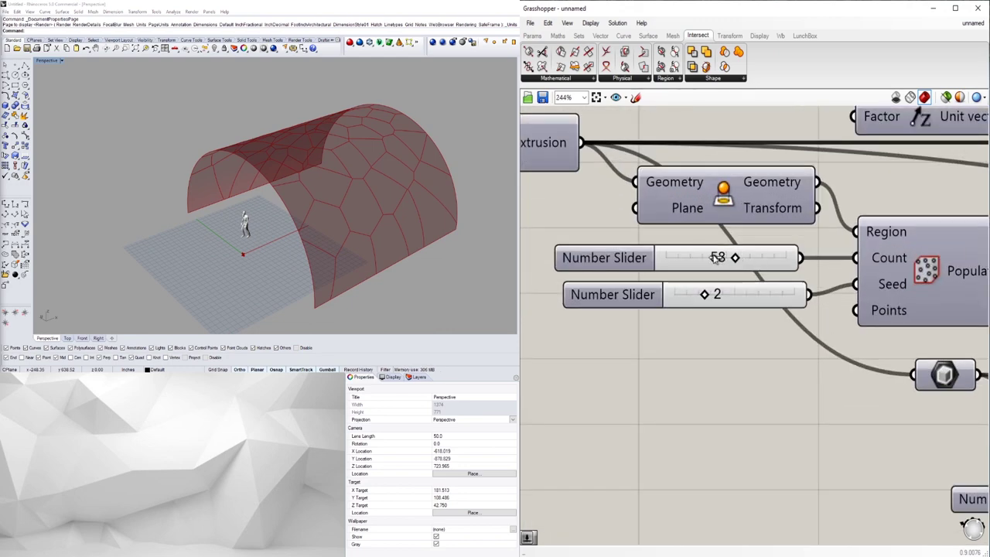
pyautogui.moveTo(712, 260); pyautogui.dragTo(693, 259)
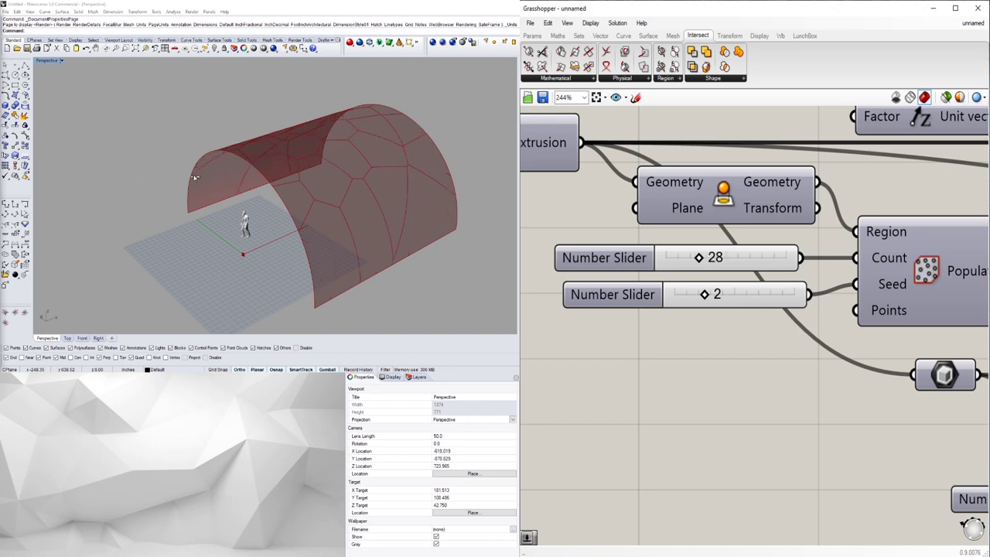
pyautogui.moveTo(286, 151); pyautogui.dragTo(345, 236, button='right')
pyautogui.doubleClick(716, 263)
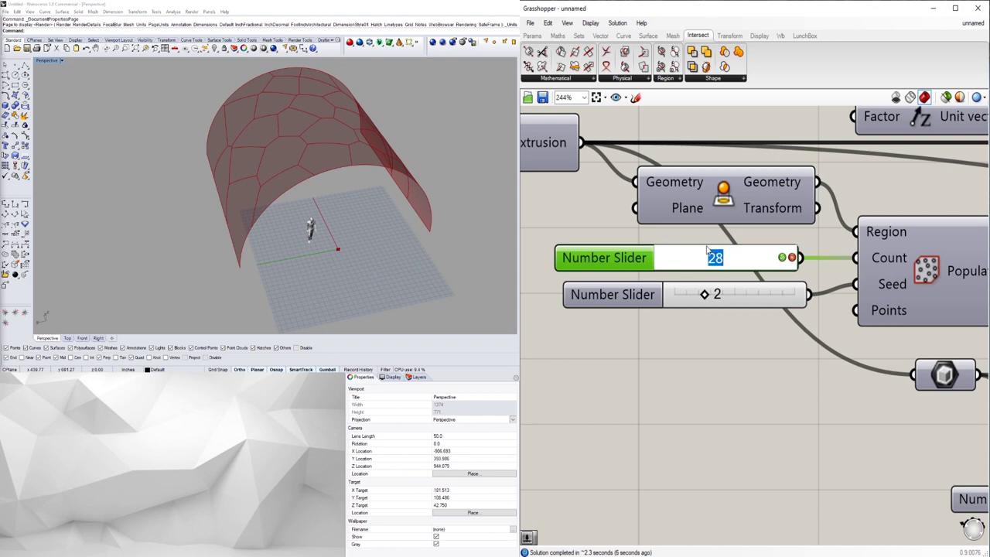
pyautogui.write('30')
pyautogui.press('Return')
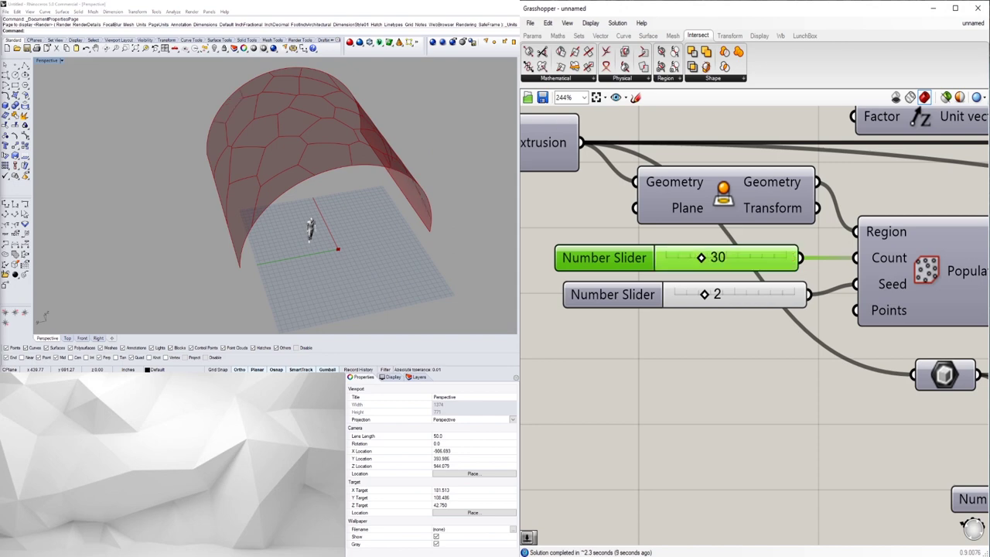
# Set the Count slider of the point population to 50 and review the Voronoi pattern on the vault
pyautogui.doubleClick(719, 261)
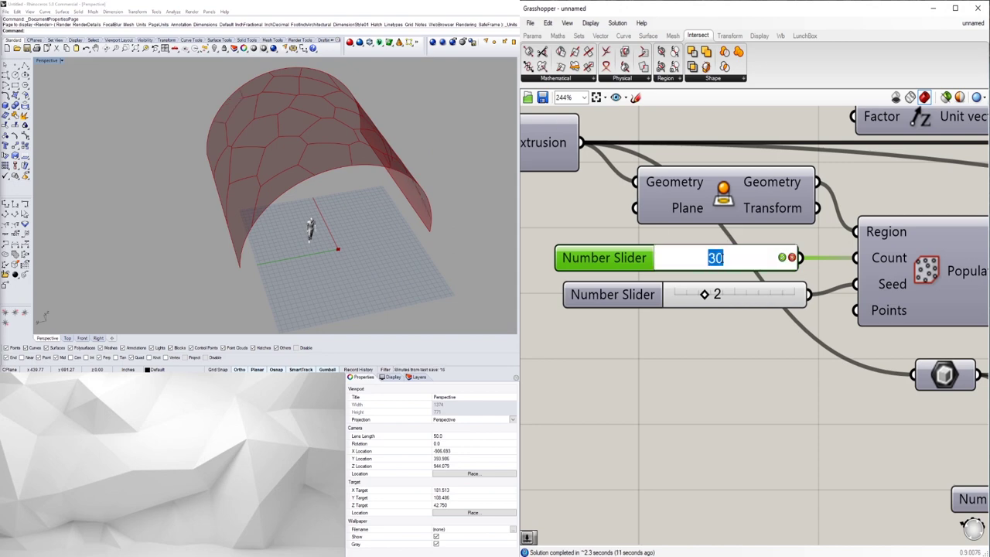
pyautogui.write('50')
pyautogui.press('Return')
pyautogui.moveTo(891, 313); pyautogui.dragTo(863, 303, button='right')
pyautogui.scroll(-4, 294, 141)
pyautogui.moveTo(349, 145); pyautogui.dragTo(294, 140, button='right')
pyautogui.scroll(6, 301, 151)
pyautogui.moveTo(296, 188); pyautogui.dragTo(297, 197, button='right')
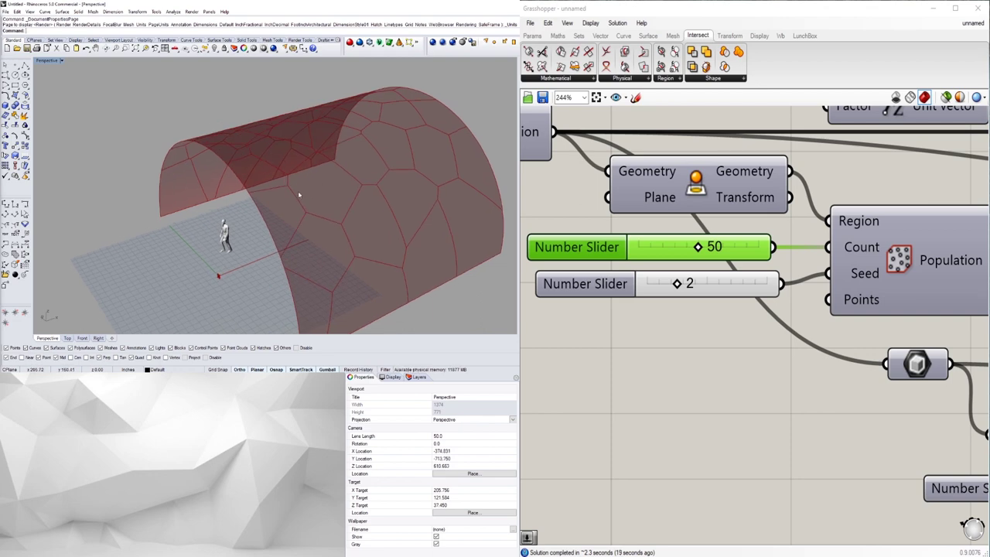
pyautogui.moveTo(369, 259); pyautogui.dragTo(317, 257, button='right')
pyautogui.scroll(-2, 783, 391)
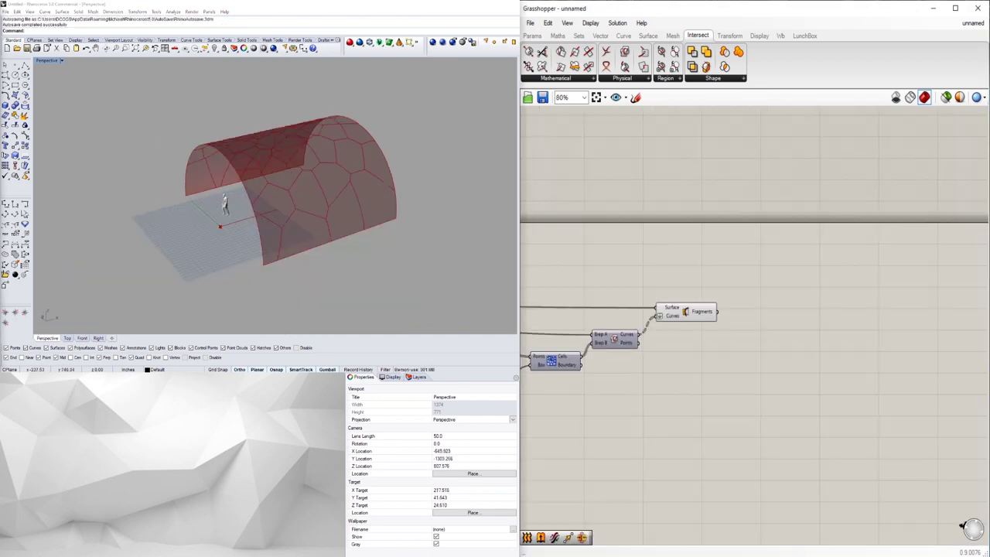
# Add a Deconstruct Brep component and connect the Surface Split Fragments output to its Brep input
pyautogui.click(686, 311)
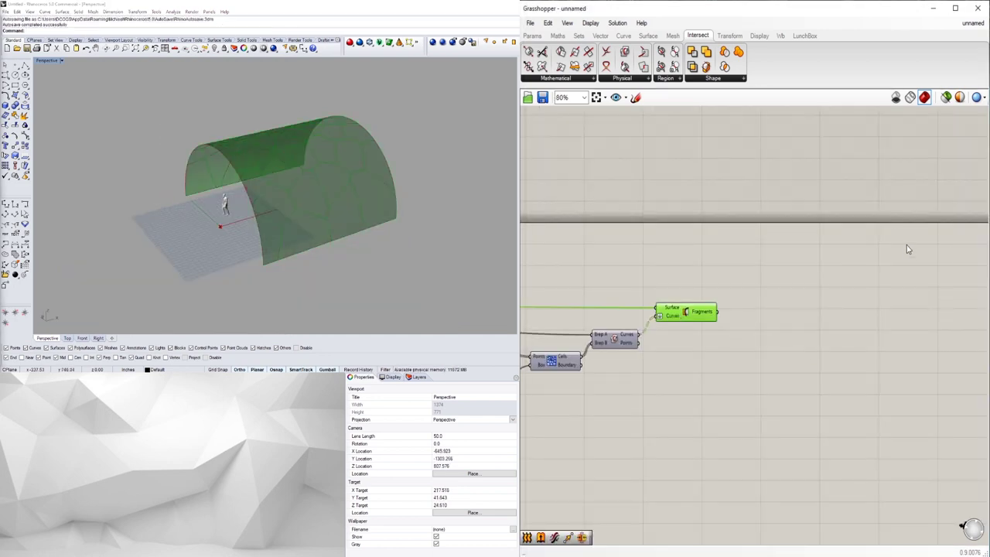
pyautogui.click(749, 325)
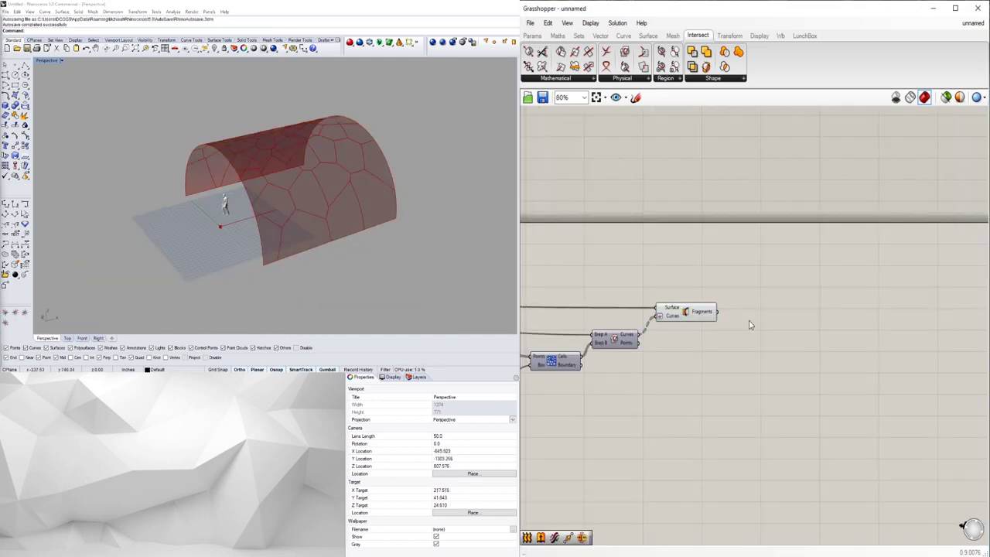
pyautogui.doubleClick(768, 310)
pyautogui.write('deconstruct')
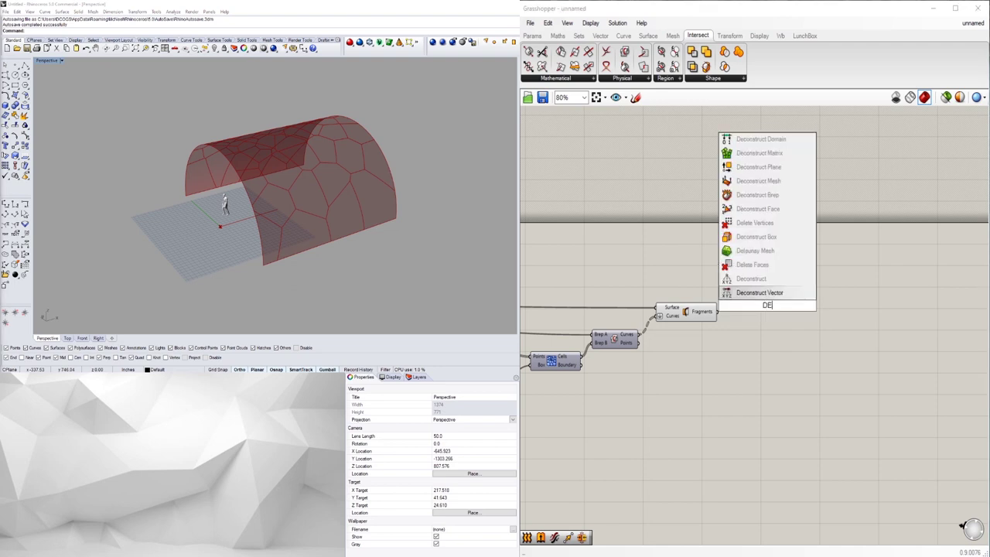
pyautogui.click(751, 250)
pyautogui.moveTo(764, 306); pyautogui.dragTo(766, 288)
pyautogui.moveTo(717, 312); pyautogui.dragTo(765, 292)
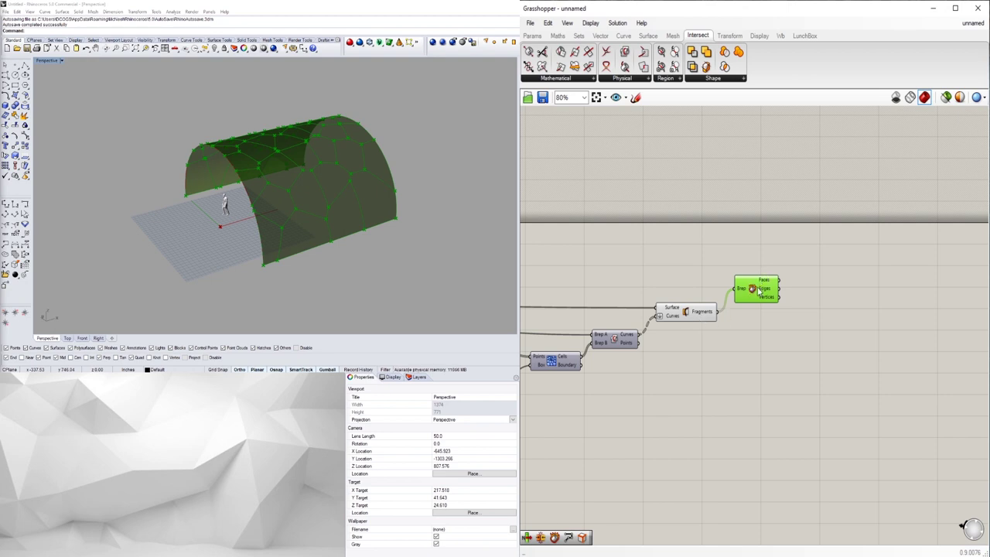
pyautogui.moveTo(741, 288); pyautogui.dragTo(738, 303)
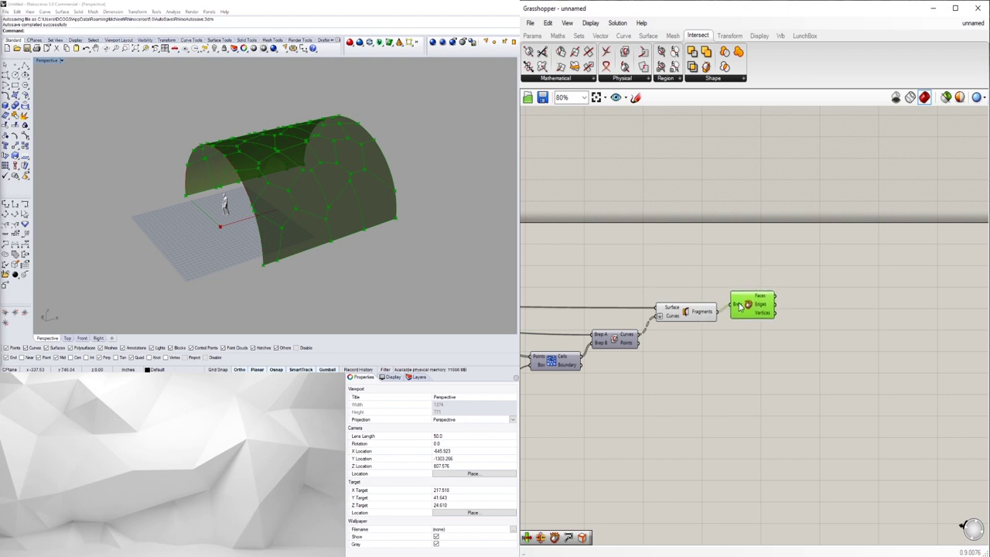
# Align Deconstruct Brep with the Surface Split component and hide the Surface Split preview
pyautogui.moveTo(704, 339); pyautogui.dragTo(747, 311)
pyautogui.middleClick(697, 293)
pyautogui.click(733, 254)
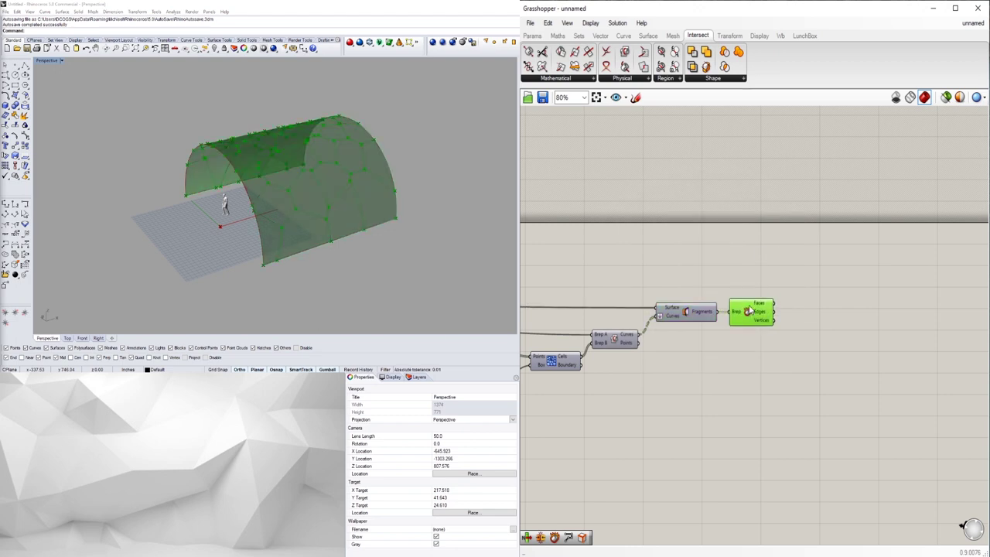
# Add an Area component and connect the Faces output of Deconstruct Brep to its Geometry input
pyautogui.doubleClick(800, 314)
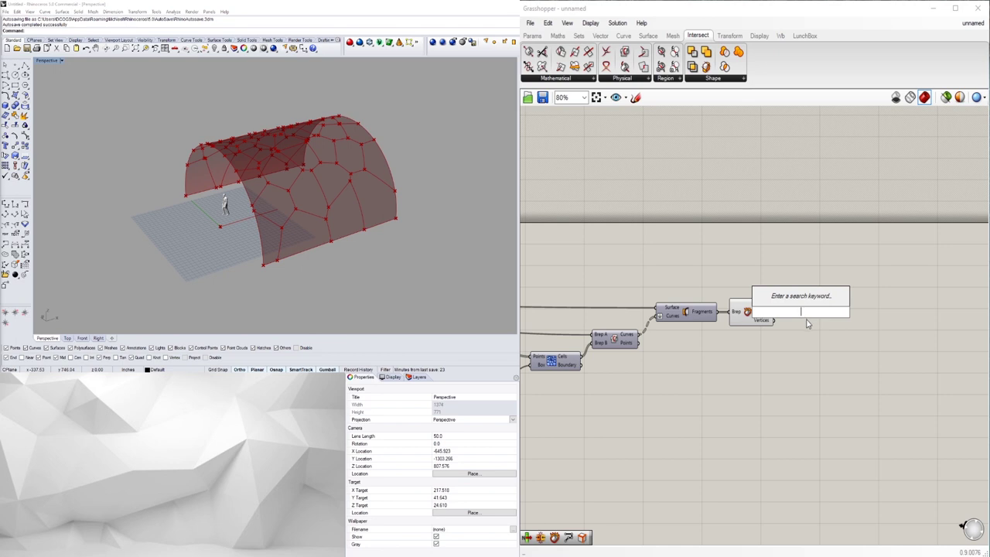
pyautogui.write('area')
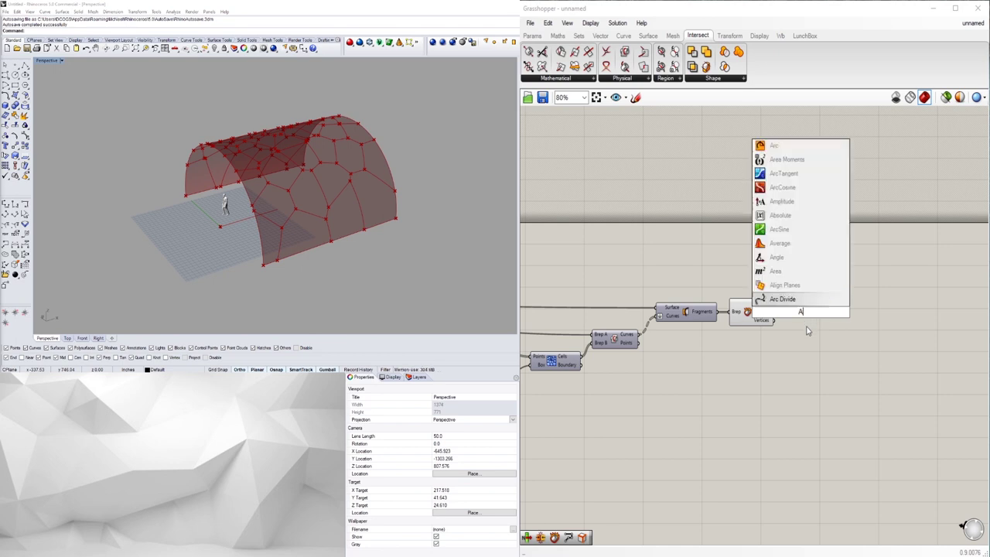
pyautogui.press('Return')
pyautogui.moveTo(801, 312); pyautogui.dragTo(840, 315)
pyautogui.click(766, 311)
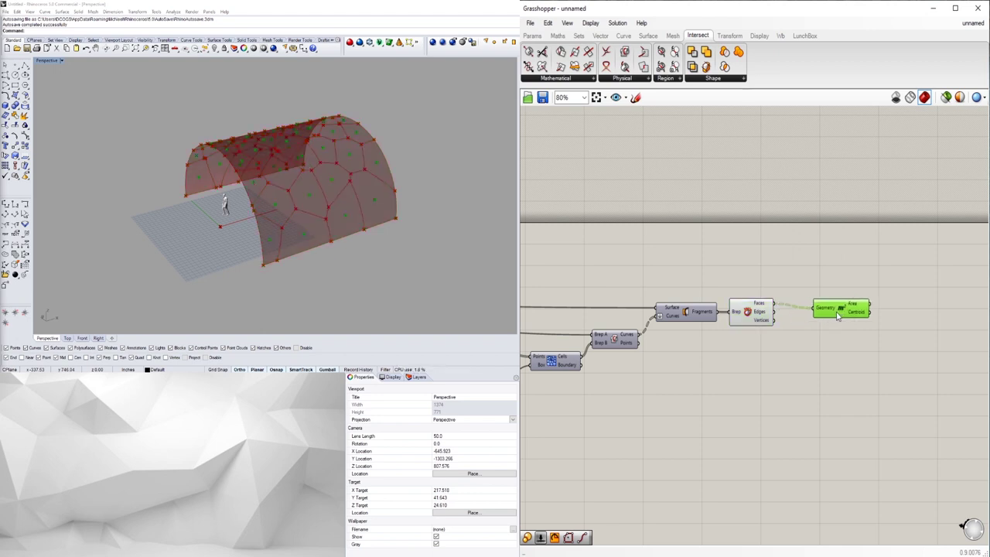
# Move the Area component nearer to Deconstruct Brep and inspect the cell centroids on the vault
pyautogui.scroll(6, 305, 239)
pyautogui.moveTo(305, 239); pyautogui.dragTo(143, 232, button='right')
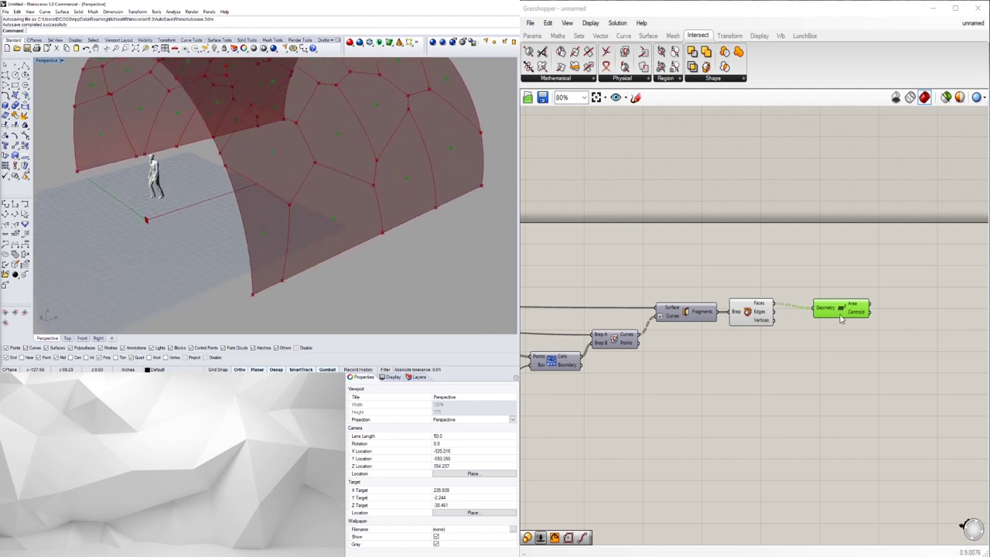
pyautogui.moveTo(841, 317); pyautogui.dragTo(818, 290)
pyautogui.doubleClick(897, 321)
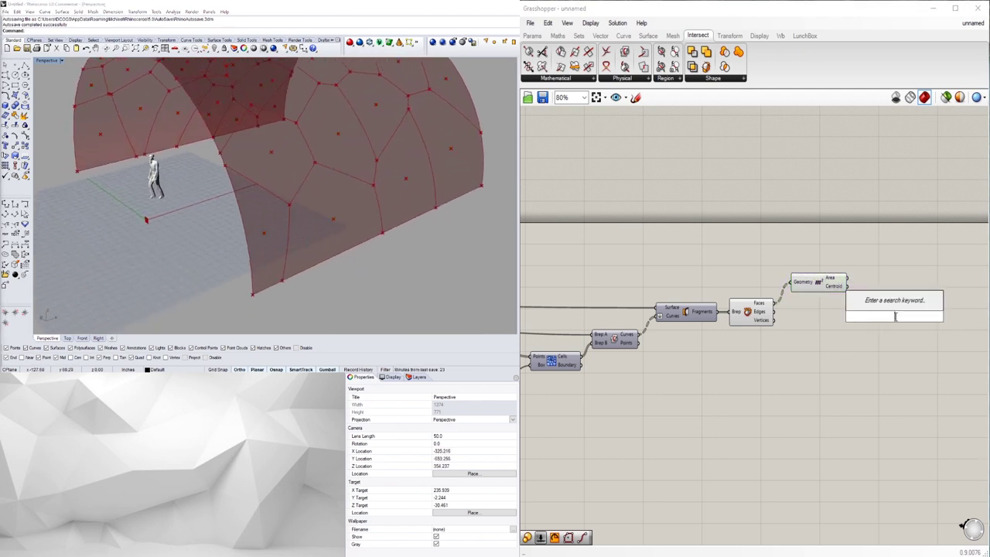
pyautogui.click(788, 289)
pyautogui.click(819, 285)
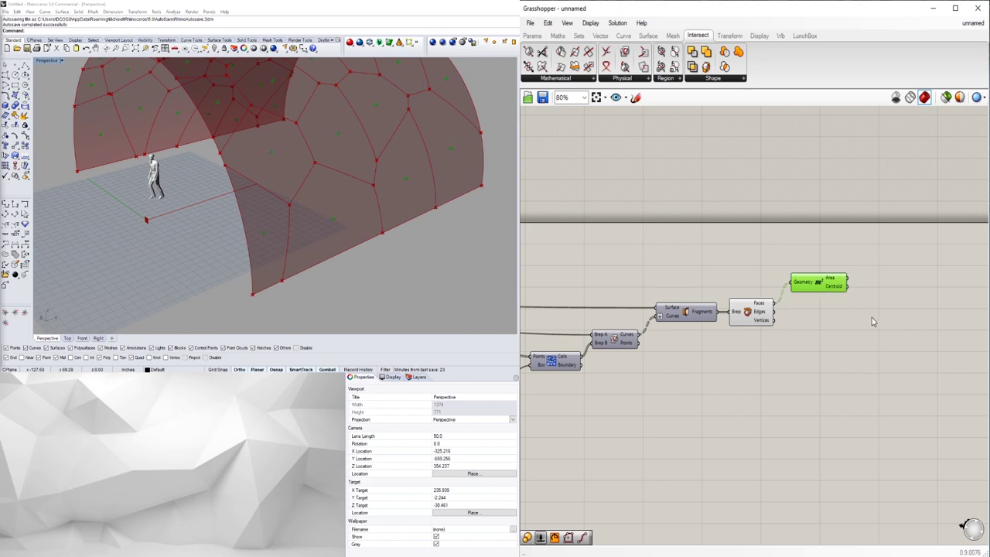
# Add a Scale component and connect Deconstruct Brep's Faces to its Geometry input and Area's Centroid to its Center input
pyautogui.doubleClick(887, 318)
pyautogui.write('SCALE')
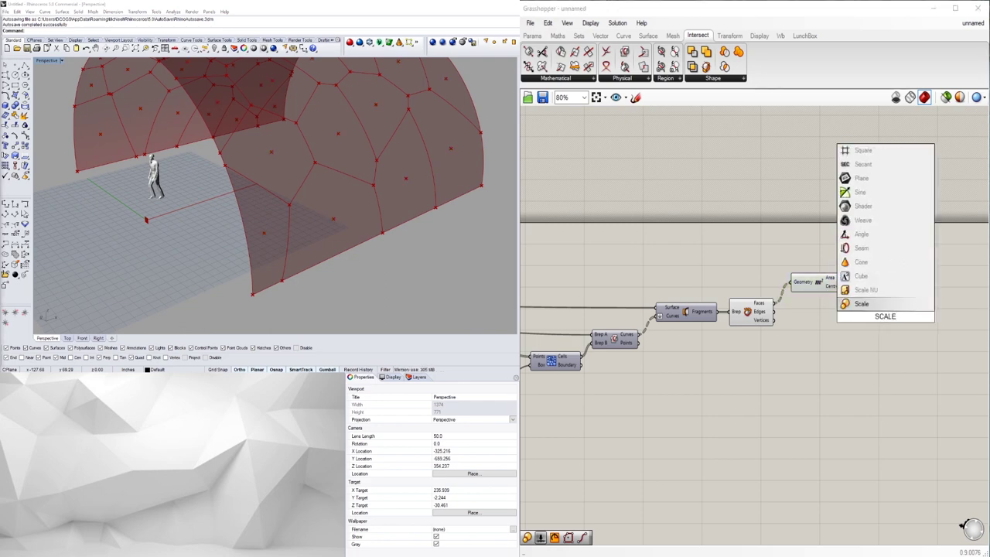
pyautogui.click(879, 304)
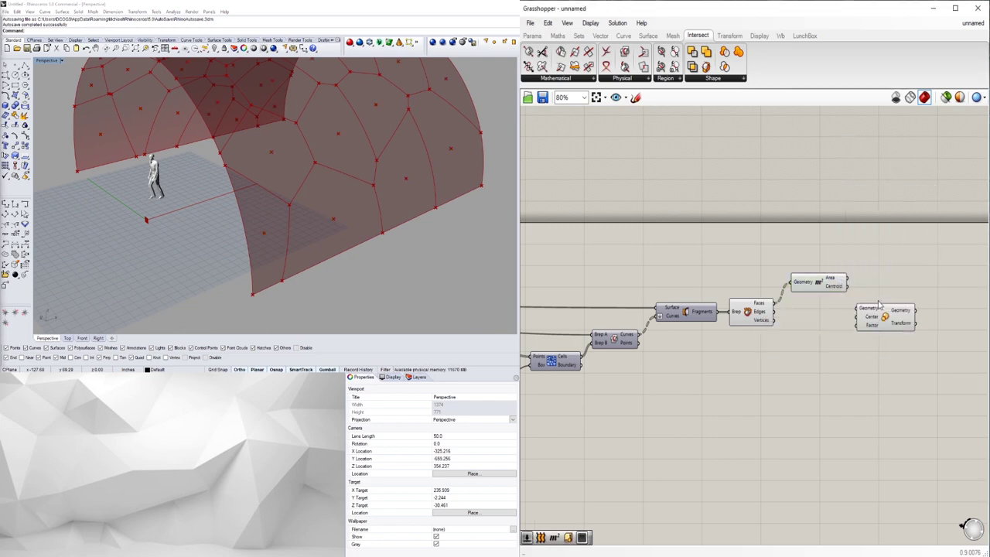
pyautogui.moveTo(884, 319); pyautogui.dragTo(892, 318)
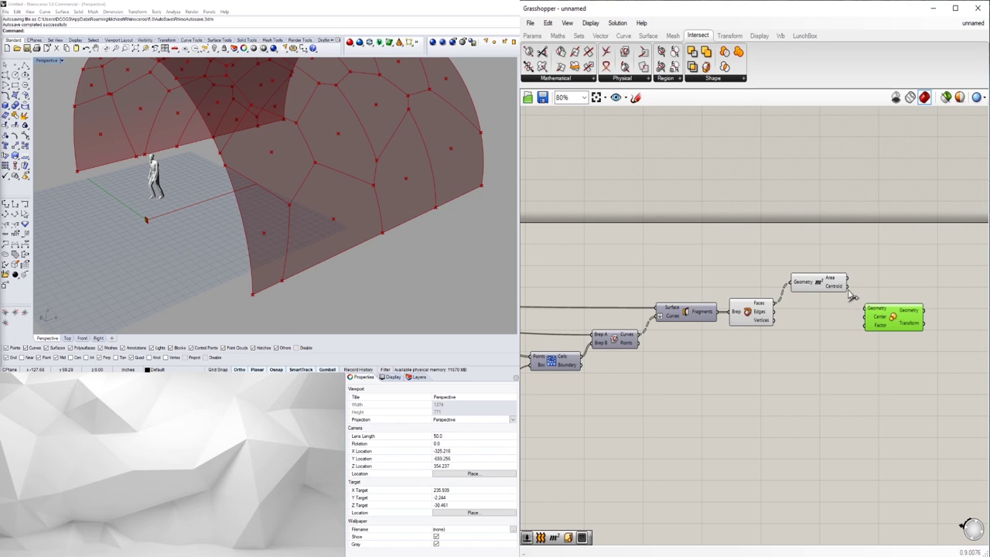
pyautogui.moveTo(772, 312); pyautogui.dragTo(864, 309)
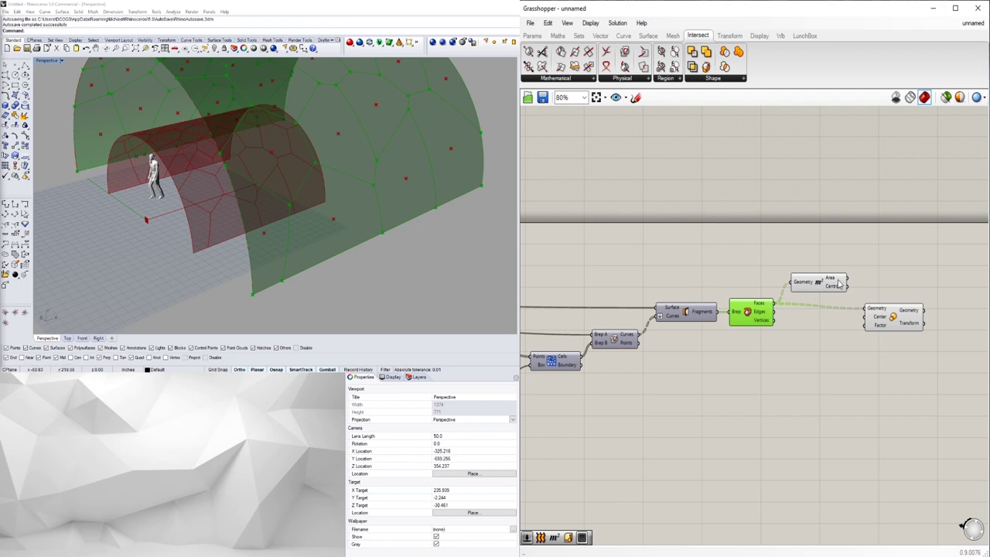
pyautogui.moveTo(848, 286); pyautogui.dragTo(897, 324)
pyautogui.click(922, 355)
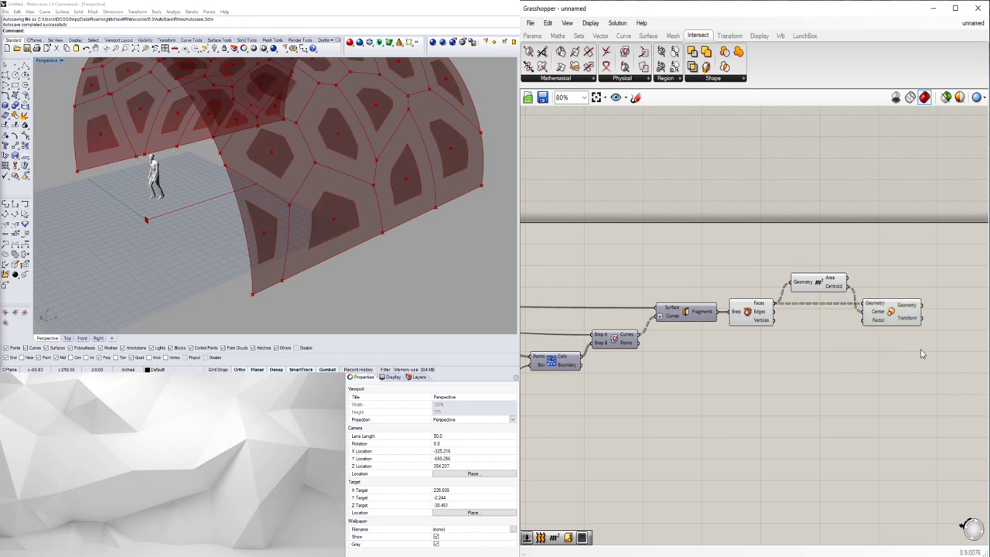
pyautogui.moveTo(925, 321); pyautogui.dragTo(853, 345, button='right')
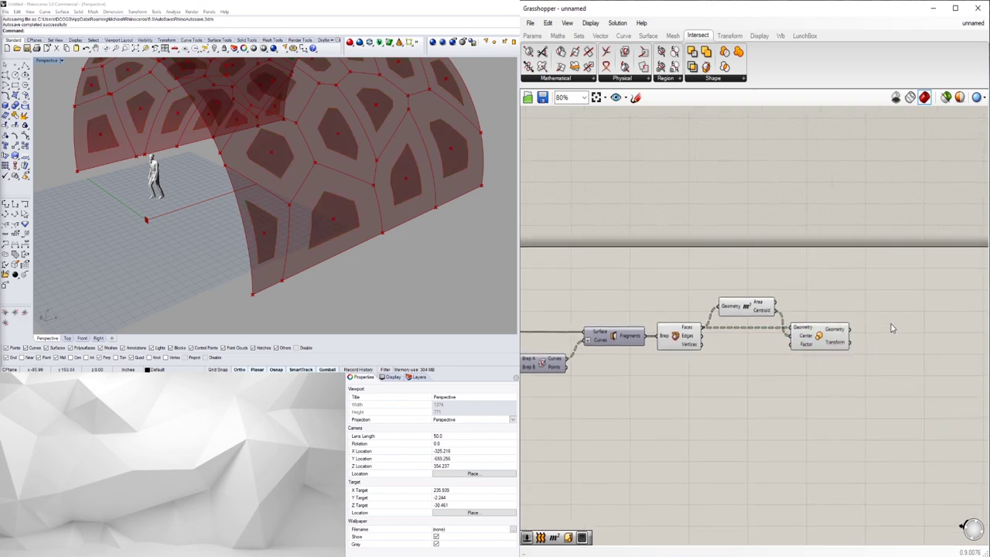
pyautogui.doubleClick(891, 323)
pyautogui.click(886, 366)
pyautogui.doubleClick(911, 325)
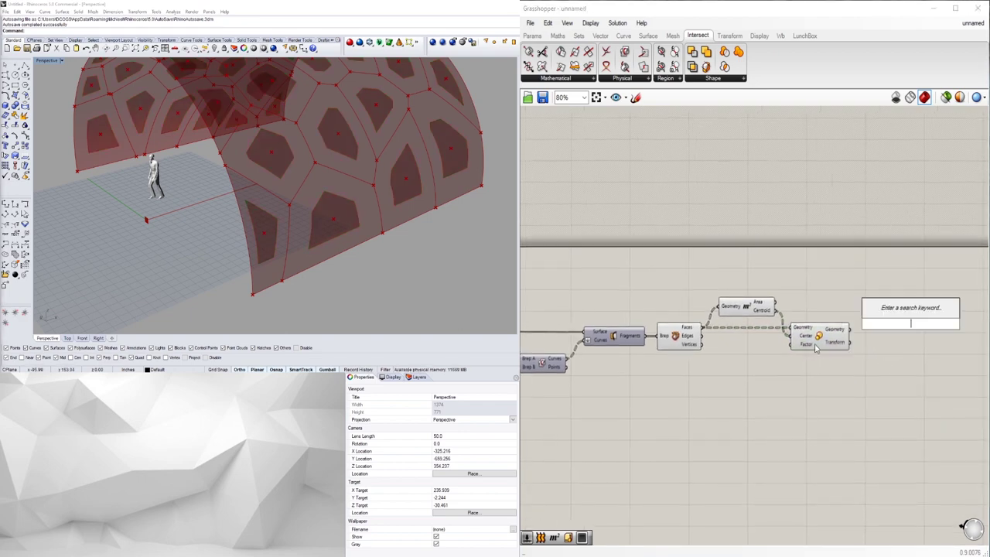
pyautogui.click(819, 337)
pyautogui.click(680, 339)
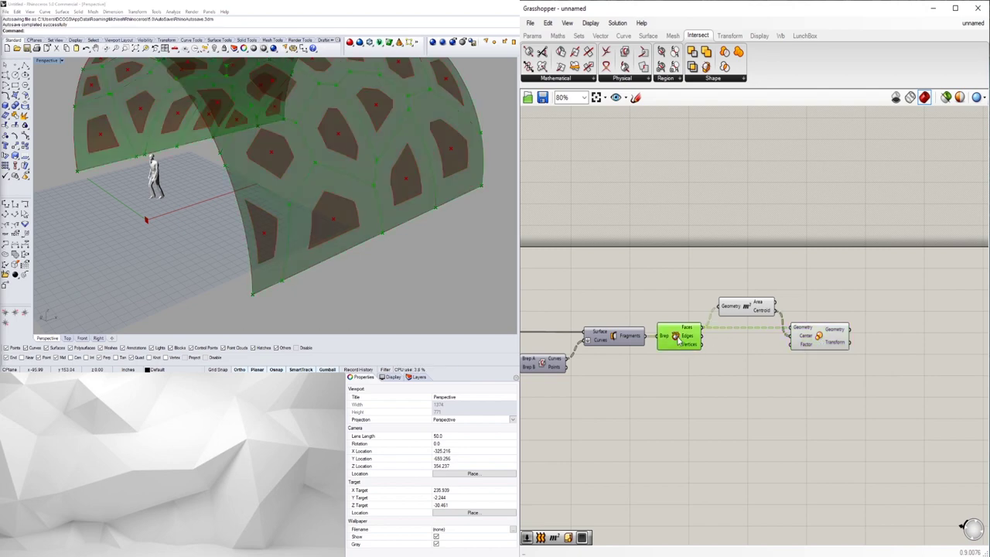
# Add a Loft component and connect both Deconstruct Brep's Faces and the scaled Geometry to its Curves input
pyautogui.doubleClick(882, 297)
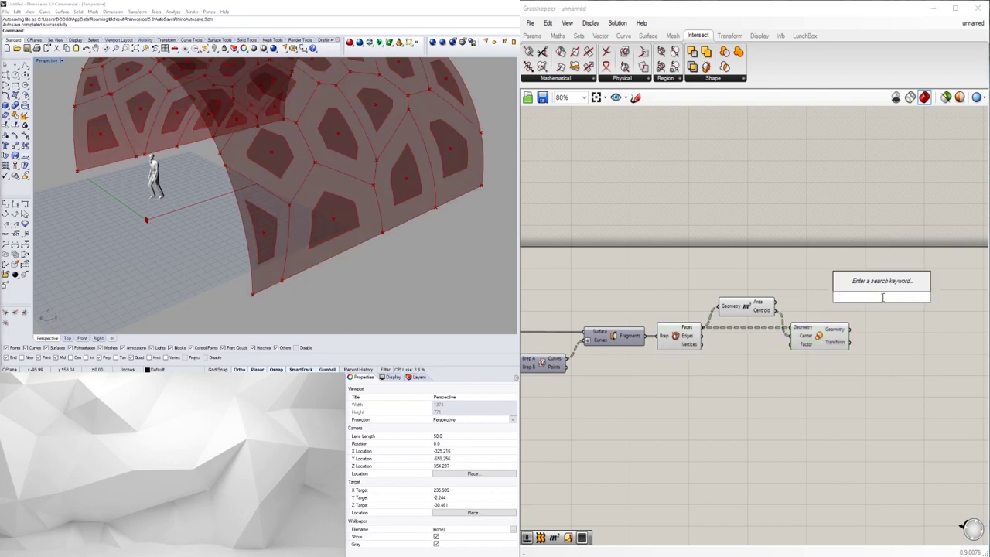
pyautogui.write('LOFT')
pyautogui.press('Return')
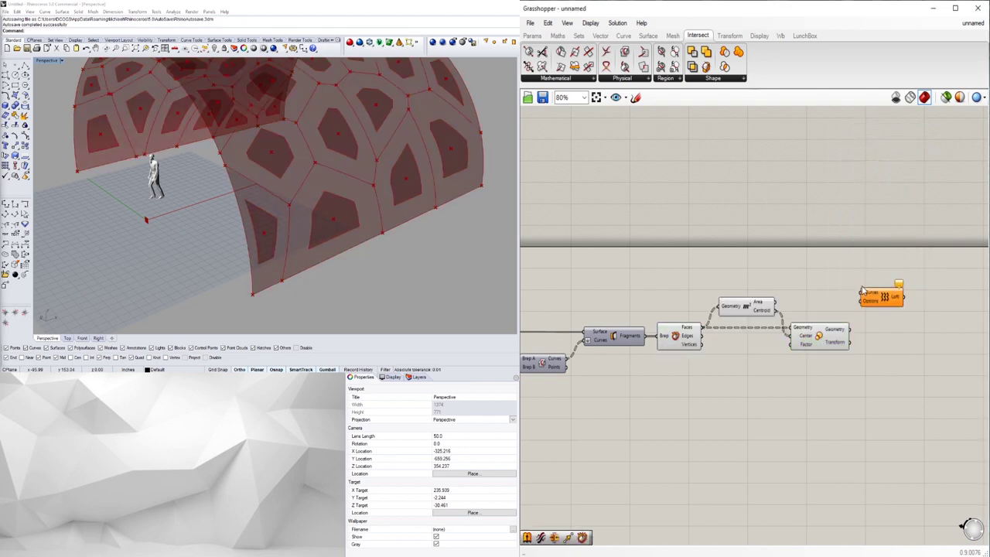
pyautogui.moveTo(701, 327); pyautogui.dragTo(879, 319)
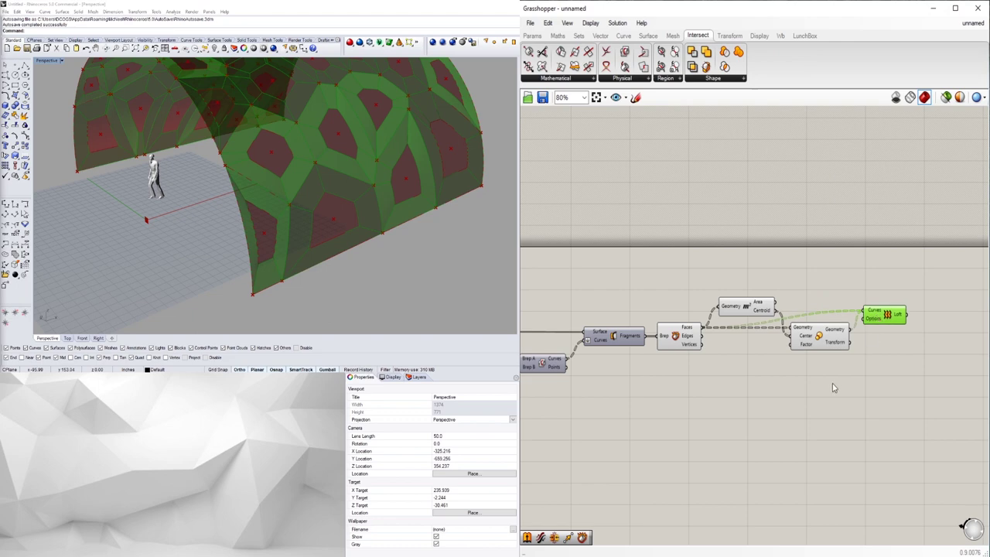
pyautogui.click(819, 384)
# Hide the previews of the Deconstruct Brep, Area and new Scale components
pyautogui.moveTo(819, 385); pyautogui.dragTo(673, 297)
pyautogui.middleClick(721, 278)
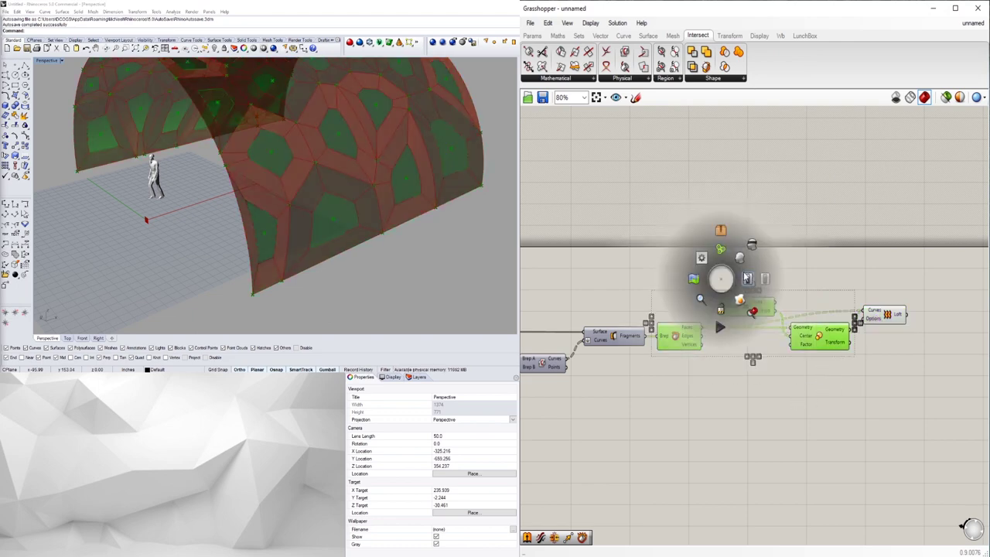
pyautogui.click(751, 245)
pyautogui.click(841, 254)
# Examine the lofted cell frames across the whole vault, highlighting the Loft component's geometry
pyautogui.moveTo(364, 182); pyautogui.dragTo(158, 212, button='right')
pyautogui.scroll(-4, 328, 189)
pyautogui.scroll(6, 402, 167)
pyautogui.scroll(-7, 170, 205)
pyautogui.moveTo(216, 194); pyautogui.dragTo(143, 201, button='right')
pyautogui.scroll(3, 867, 293)
pyautogui.click(886, 321)
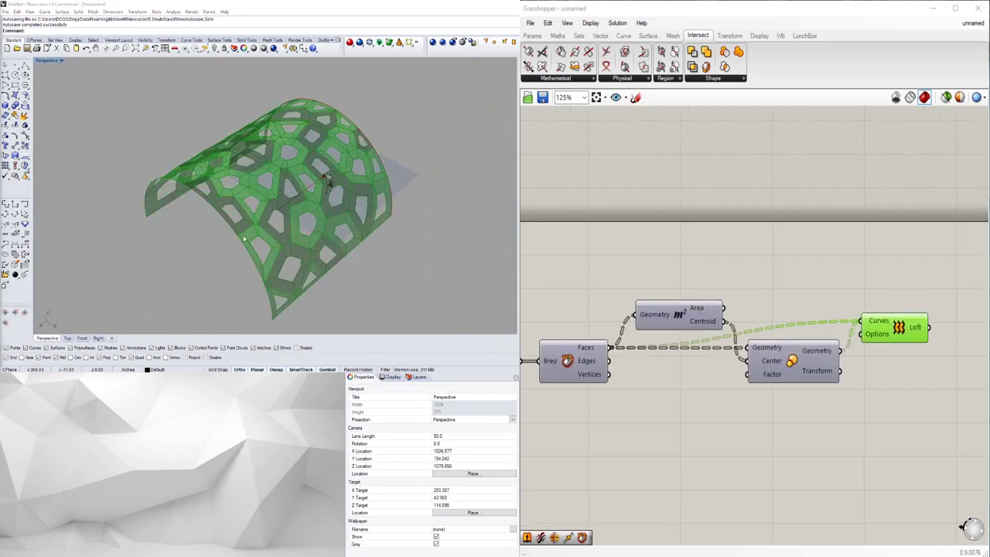
pyautogui.moveTo(348, 193); pyautogui.dragTo(313, 167, button='right')
pyautogui.scroll(2, 313, 168)
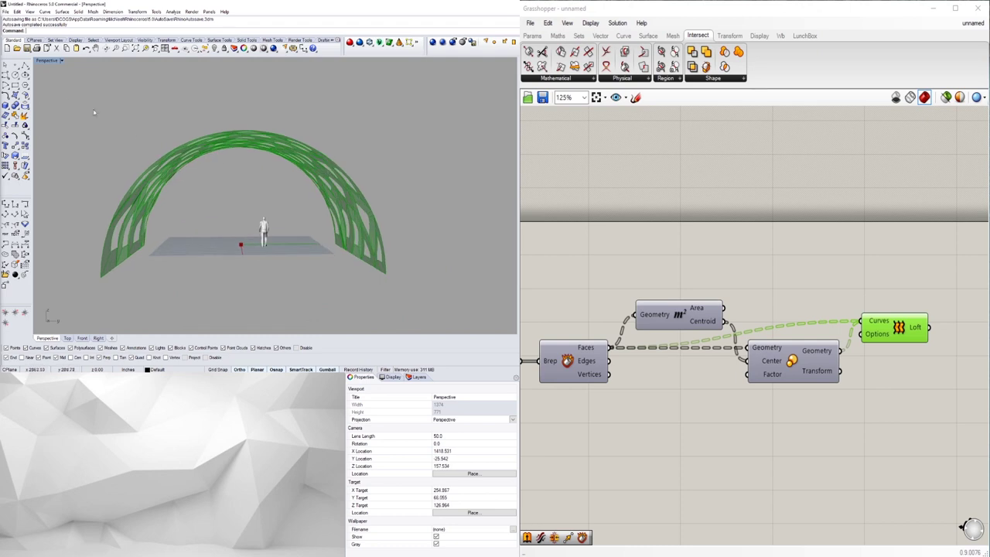
# Show all four viewports and examine the loft's edge profile along the arch in the Right view
pyautogui.doubleClick(46, 65)
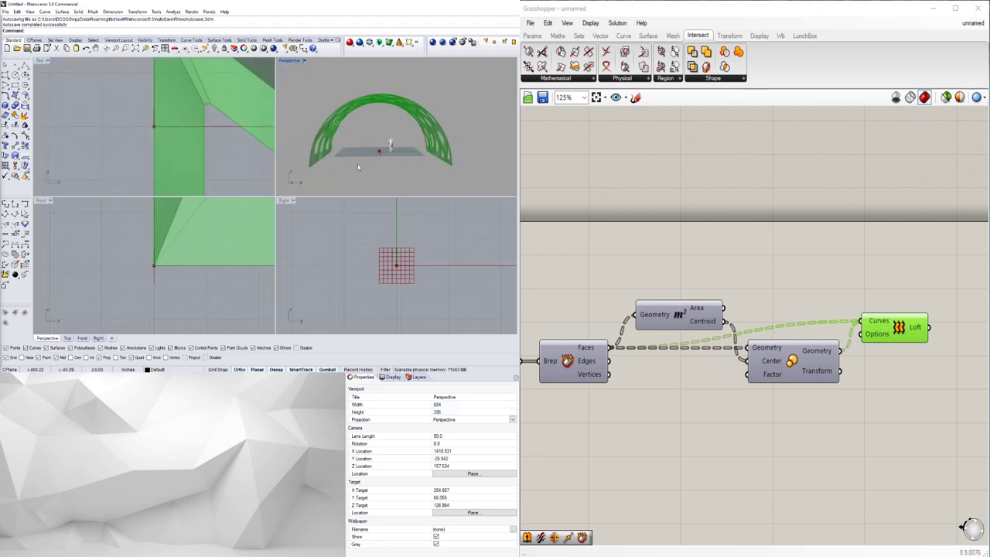
pyautogui.scroll(-5, 225, 133)
pyautogui.scroll(-5, 394, 244)
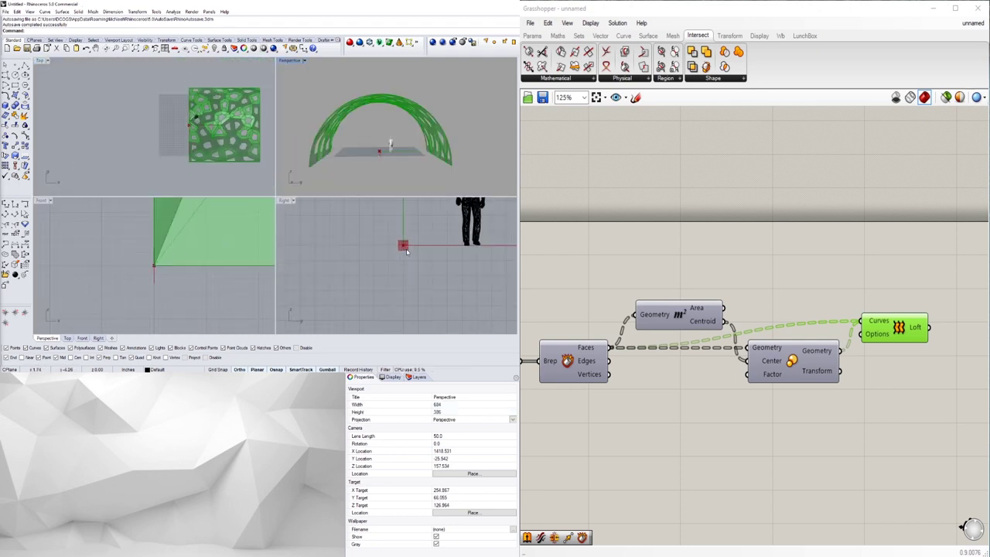
pyautogui.scroll(8, 352, 270)
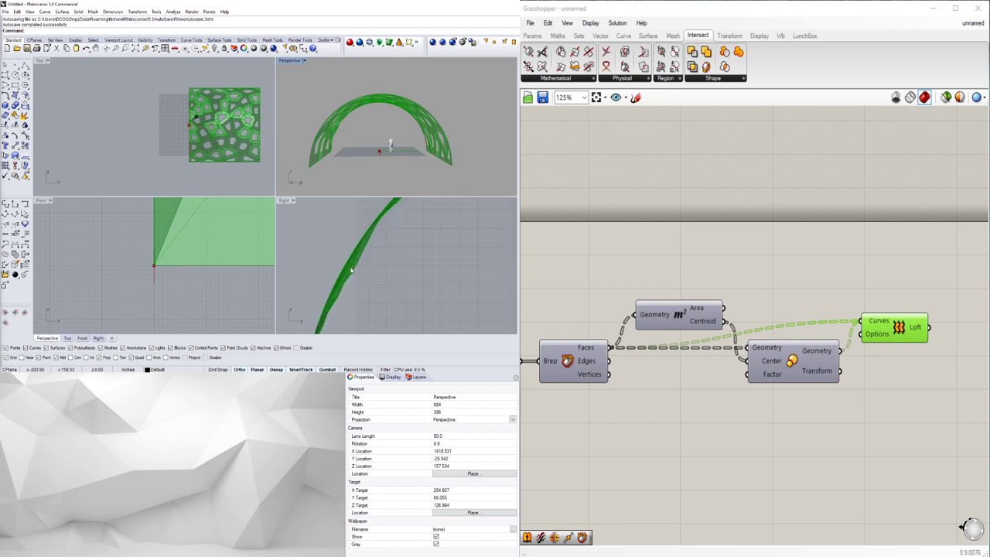
pyautogui.scroll(-4, 329, 310)
pyautogui.moveTo(330, 307); pyautogui.dragTo(341, 286, button='right')
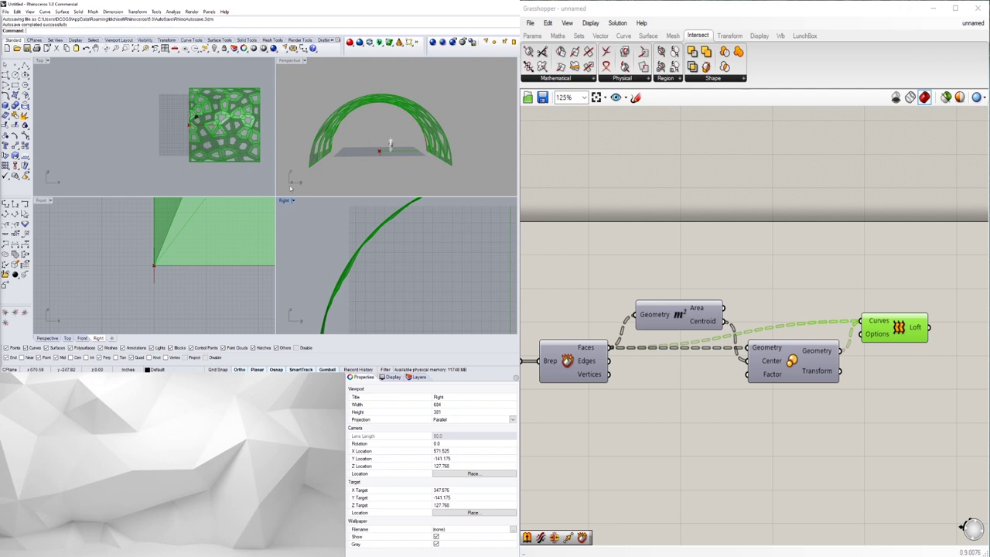
pyautogui.scroll(3, 324, 135)
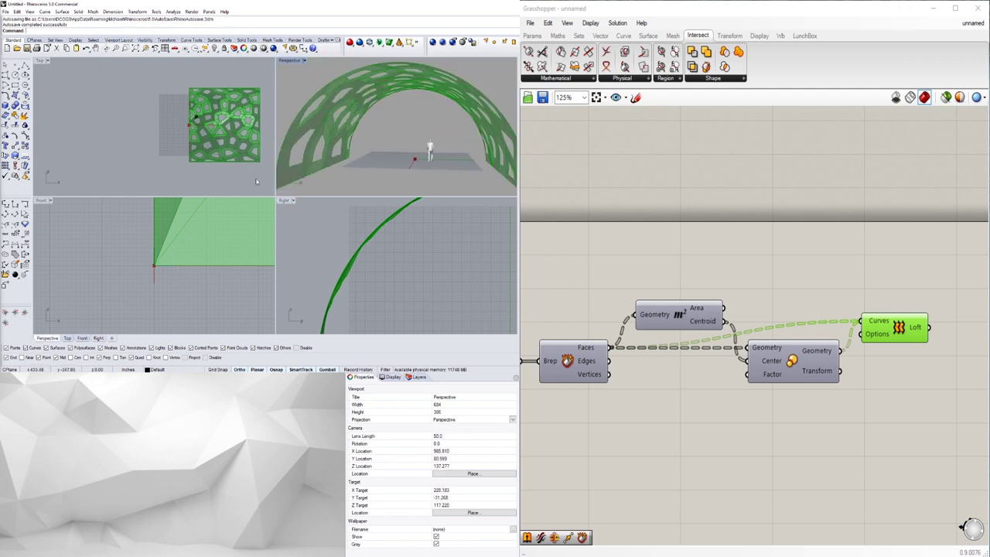
# Maximize the Perspective viewport and examine the lofted frames around the openings up close
pyautogui.doubleClick(285, 62)
pyautogui.scroll(-5, 273, 128)
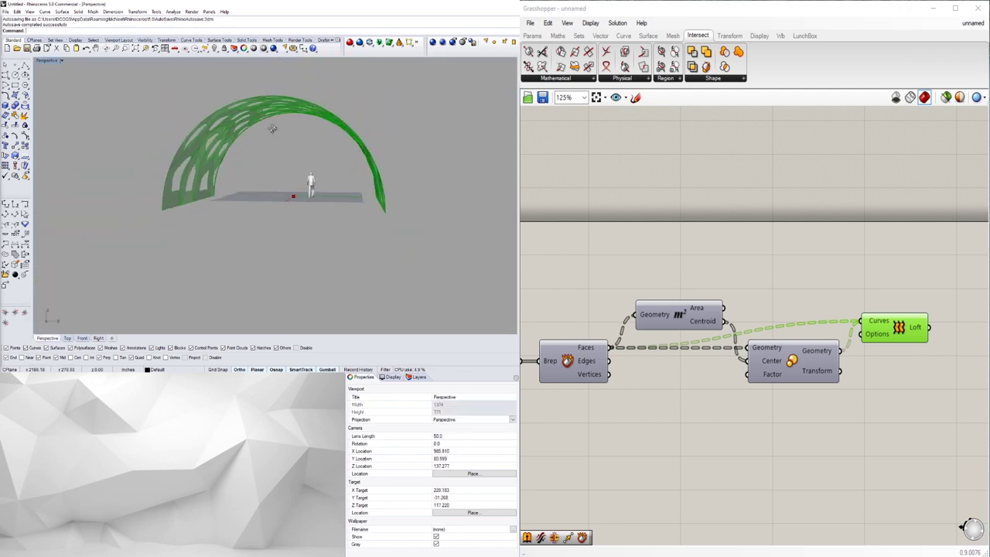
pyautogui.moveTo(272, 128); pyautogui.dragTo(344, 177, button='right')
pyautogui.scroll(6, 344, 177)
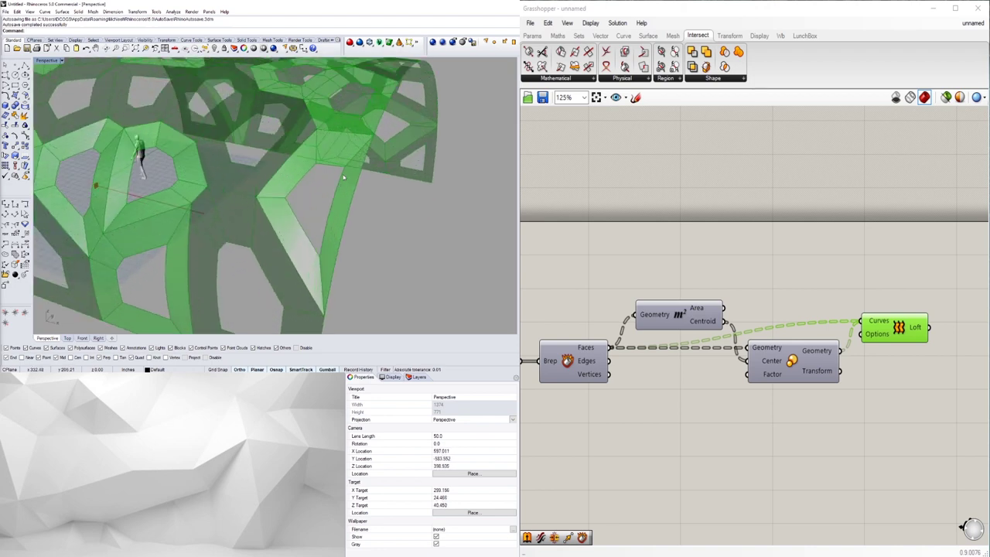
pyautogui.click(899, 394)
# Turn the preview of the Deconstruct Brep component back on
pyautogui.scroll(-3, 851, 364)
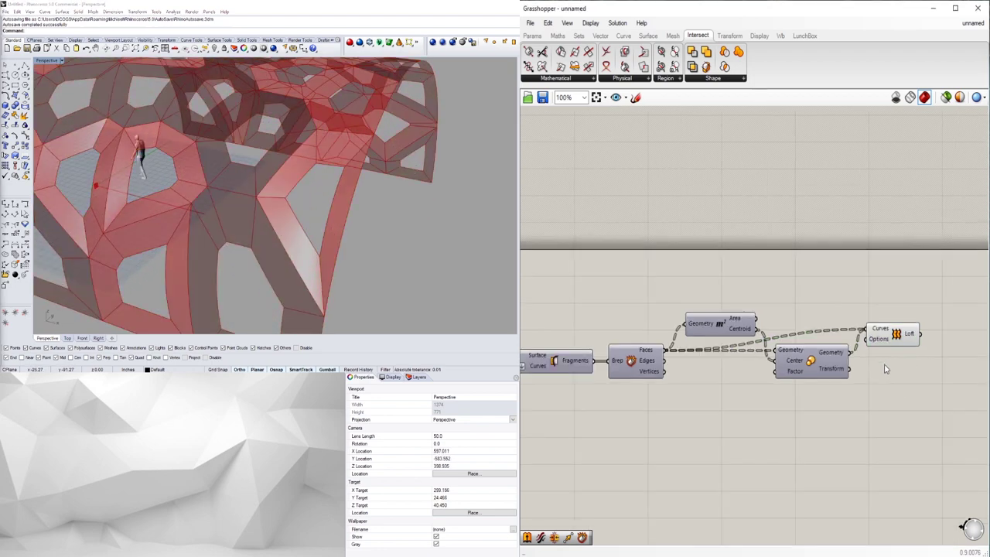
pyautogui.click(699, 328)
pyautogui.rightClick(691, 324)
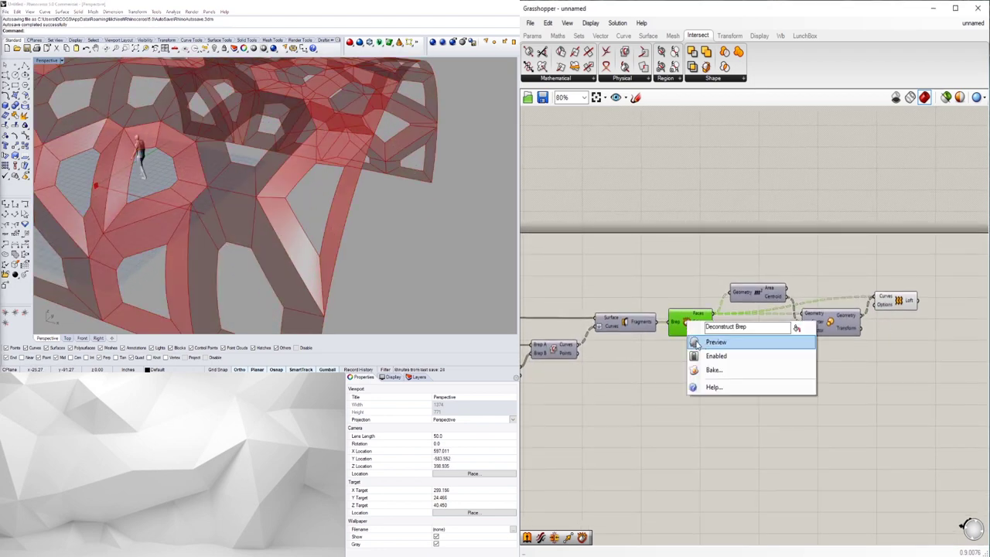
pyautogui.click(711, 342)
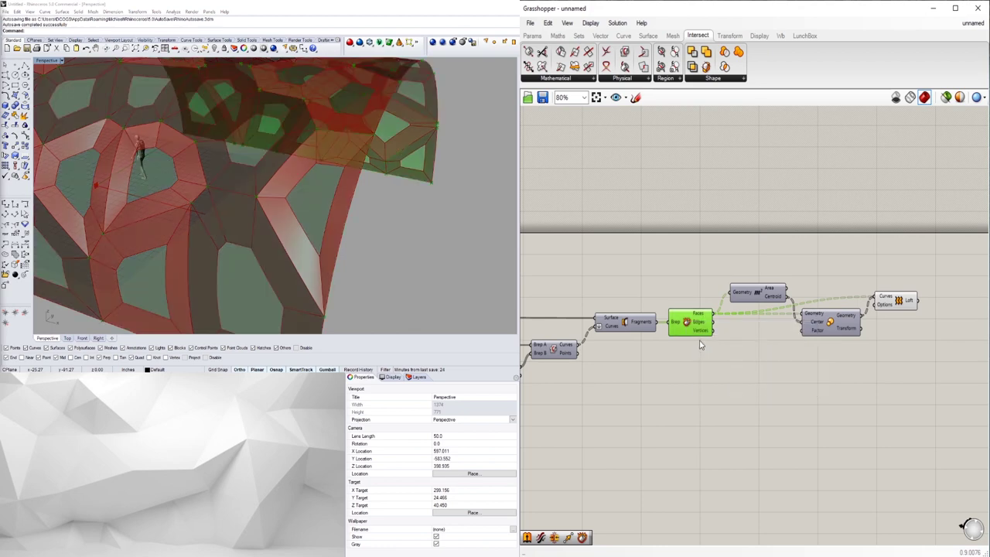
pyautogui.click(740, 365)
# Shift the Area component slightly away from Scale and add a Line component with start and end points
pyautogui.click(830, 323)
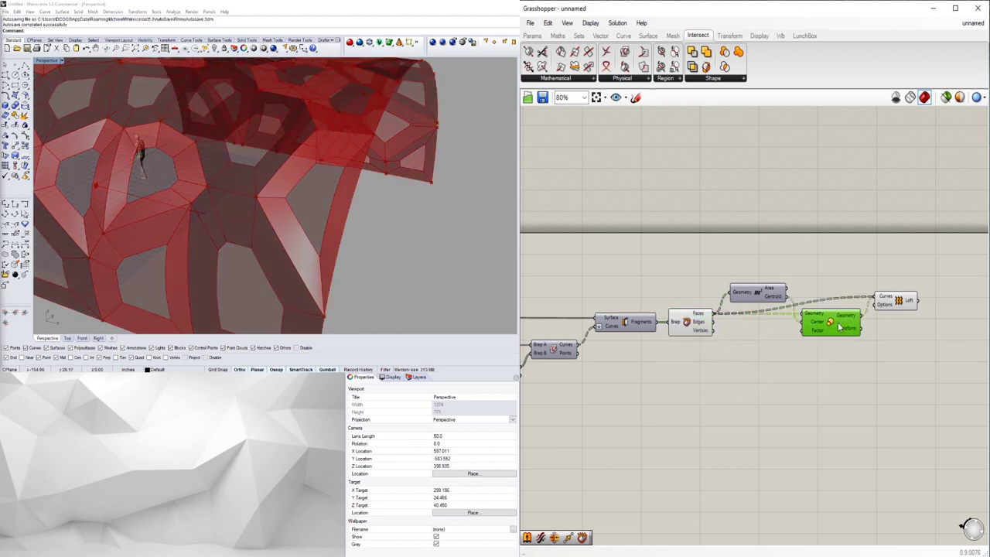
pyautogui.moveTo(763, 296); pyautogui.dragTo(764, 287)
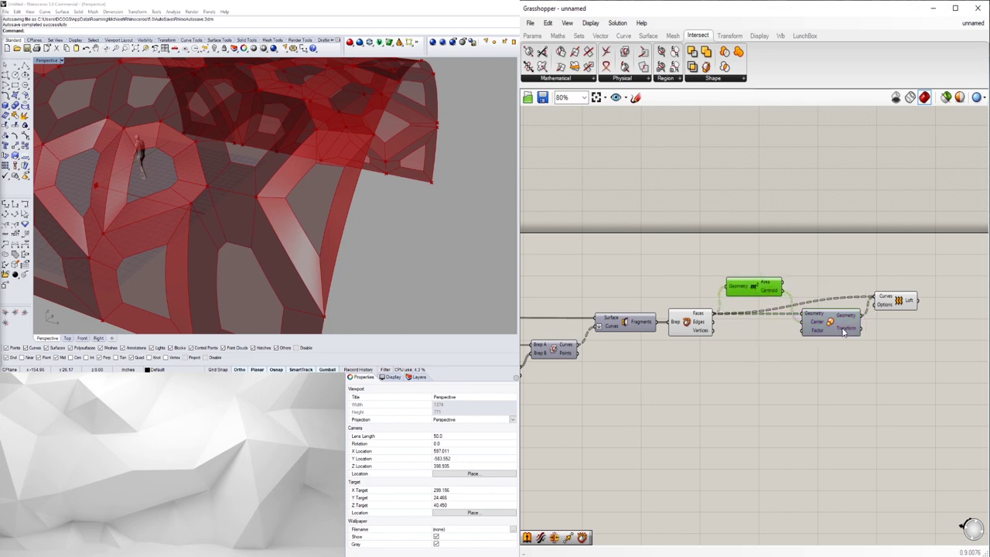
pyautogui.doubleClick(753, 370)
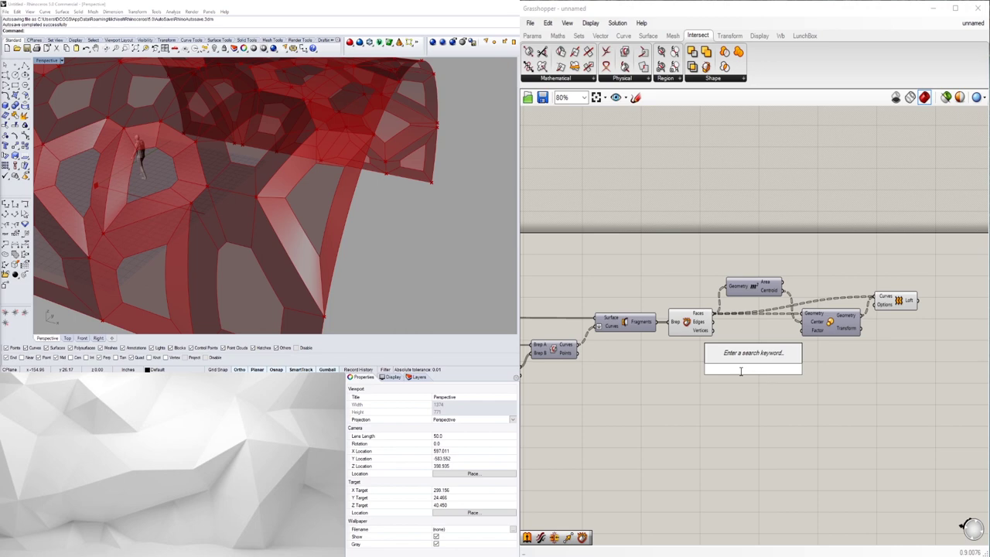
pyautogui.write('LINE')
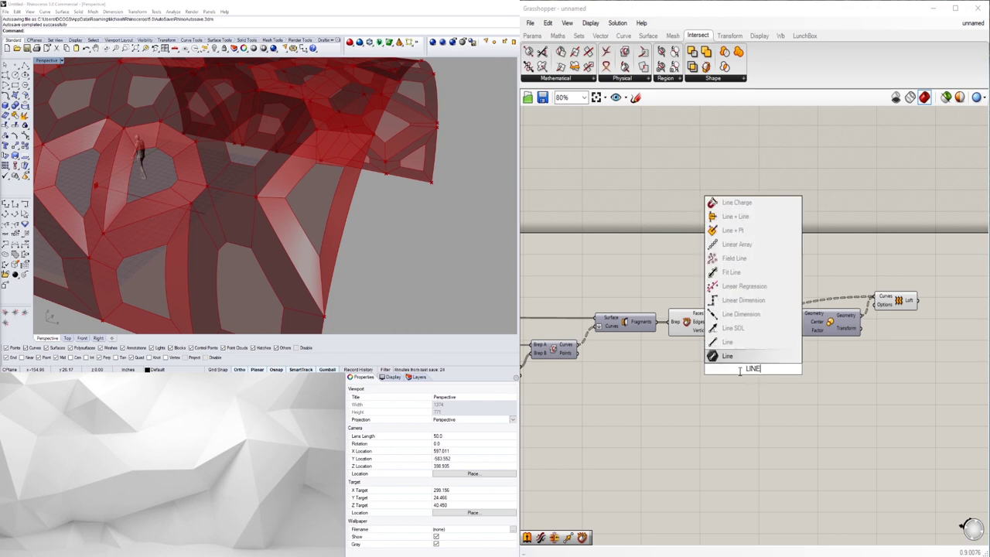
pyautogui.press('Return')
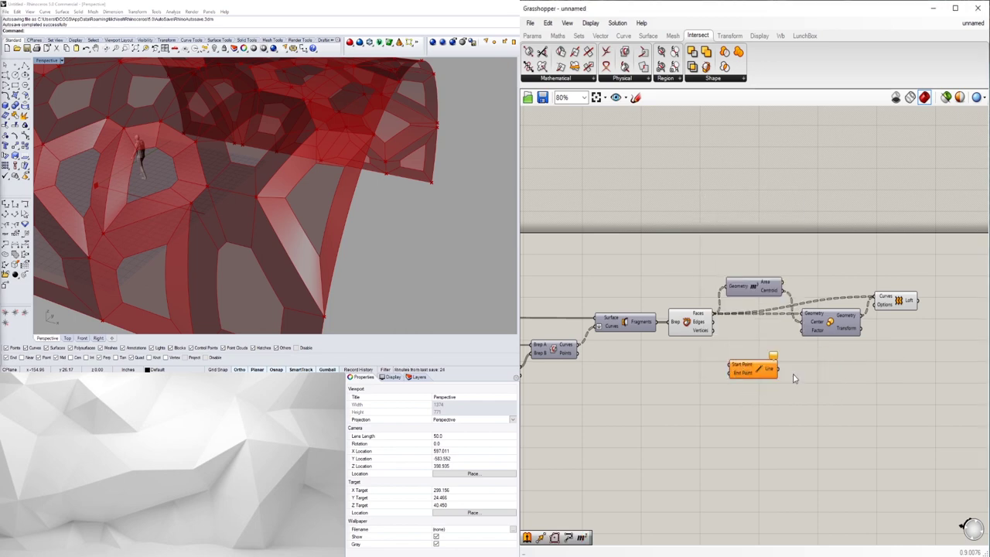
# Place the Line component beneath Scale and connect Area's Centroid output to its Start Point input
pyautogui.scroll(-4, 263, 139)
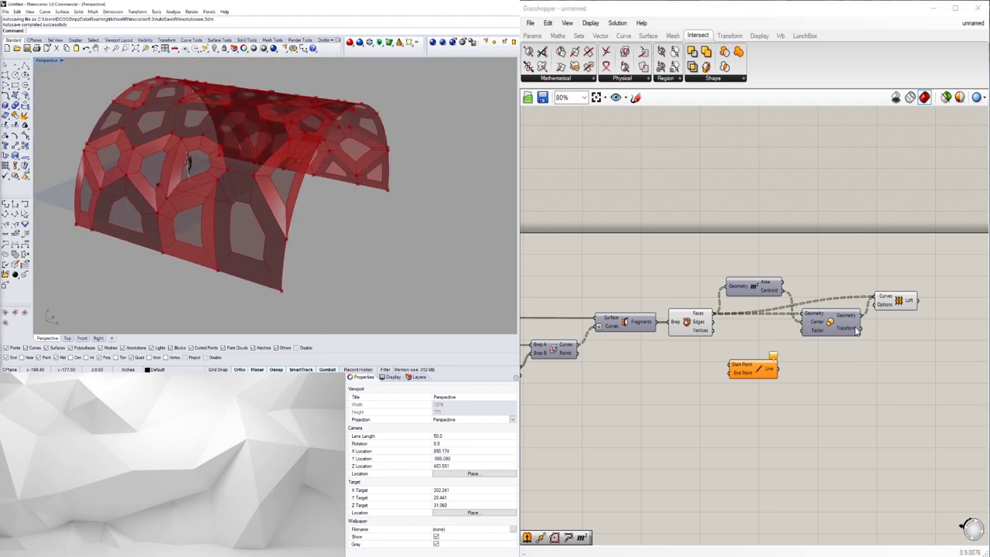
pyautogui.moveTo(748, 375); pyautogui.dragTo(822, 394)
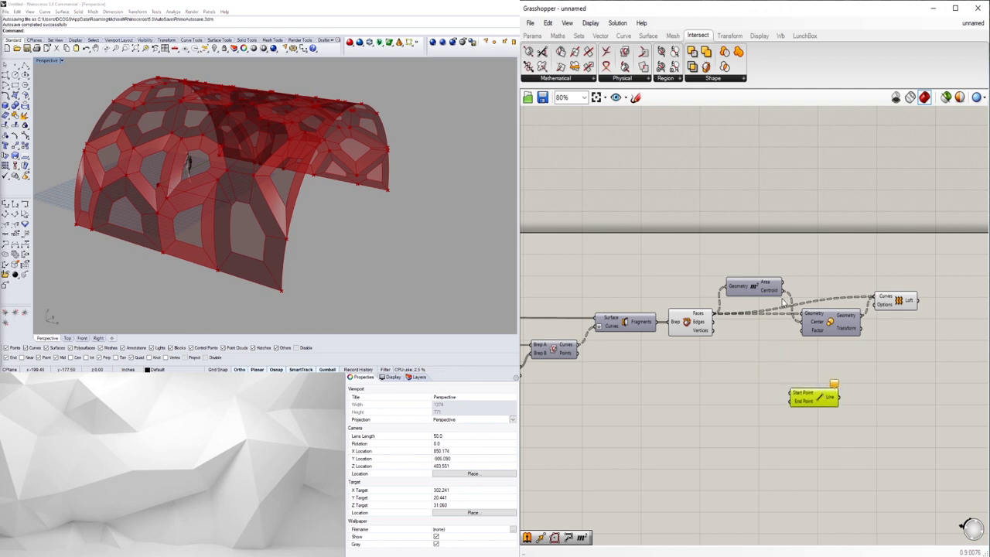
pyautogui.moveTo(784, 292); pyautogui.dragTo(792, 393)
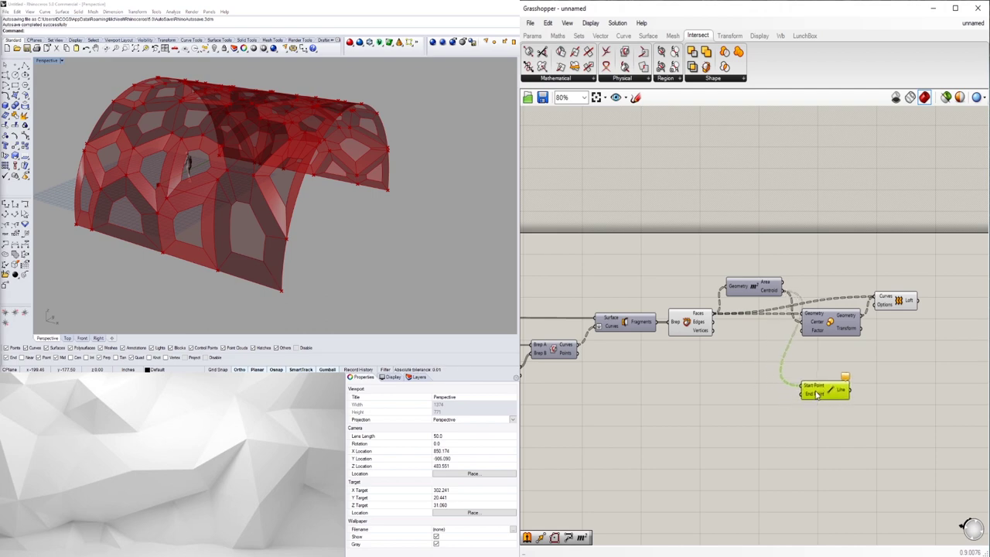
pyautogui.scroll(-1, 737, 446)
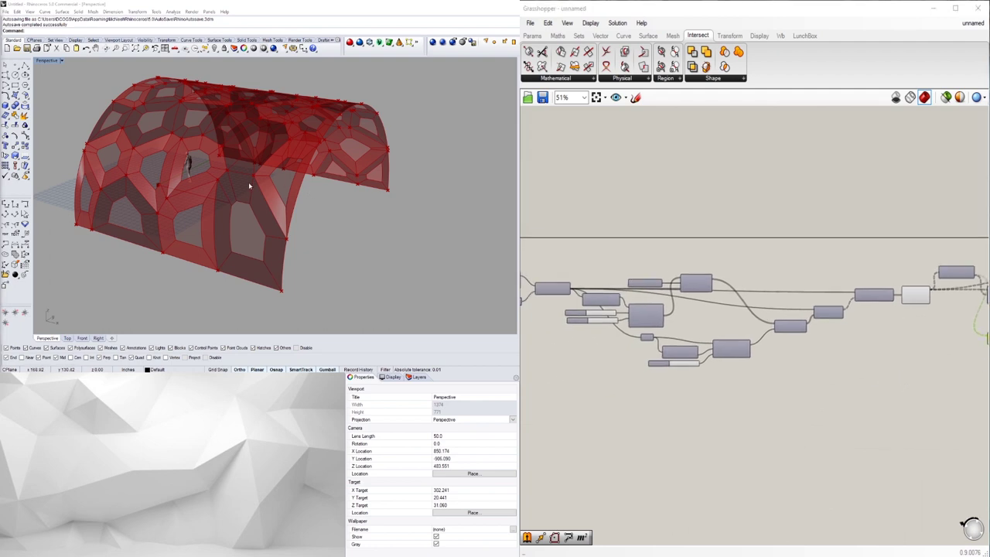
pyautogui.moveTo(250, 184)
pyautogui.mouseDown(button='right')
pyautogui.moveTo(207, 181)
pyautogui.moveTo(252, 203)
pyautogui.mouseUp(button='right')
pyautogui.scroll(3, 692, 326)
pyautogui.moveTo(693, 326); pyautogui.dragTo(876, 318, button='right')
pyautogui.click(730, 266)
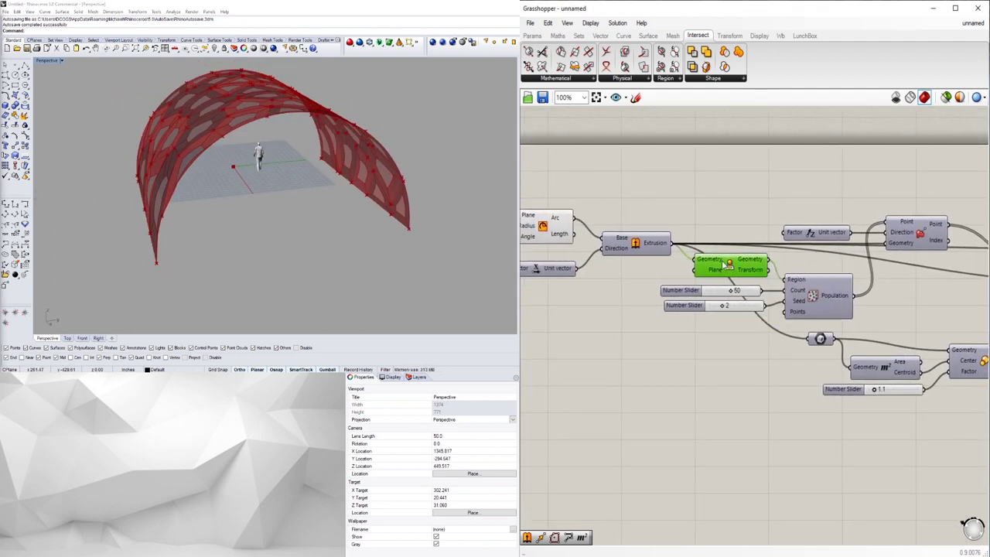
pyautogui.click(659, 348)
pyautogui.scroll(-2, 659, 348)
pyautogui.moveTo(898, 325); pyautogui.dragTo(857, 283, button='right')
pyautogui.click(877, 320)
pyautogui.rightClick(877, 320)
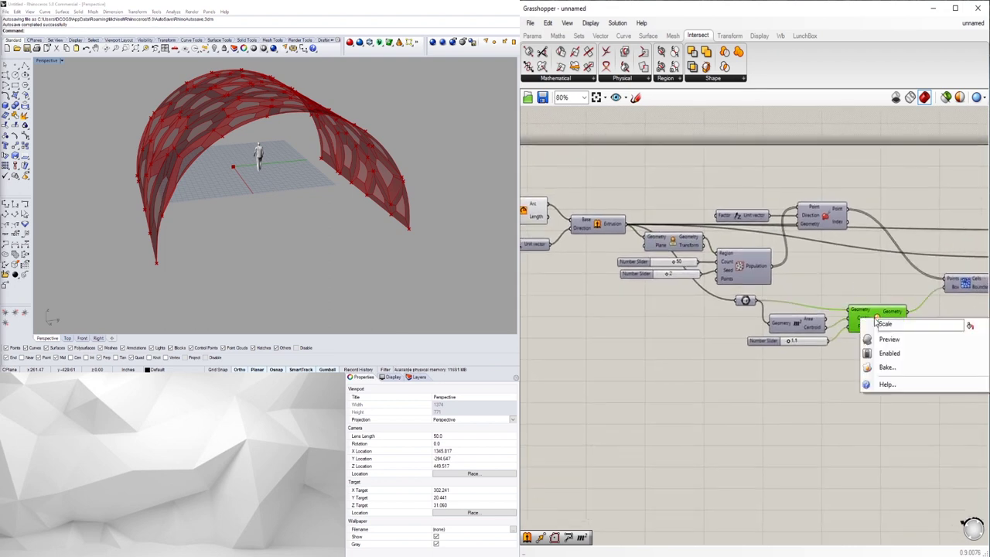
pyautogui.click(797, 326)
pyautogui.rightClick(803, 328)
pyautogui.click(825, 348)
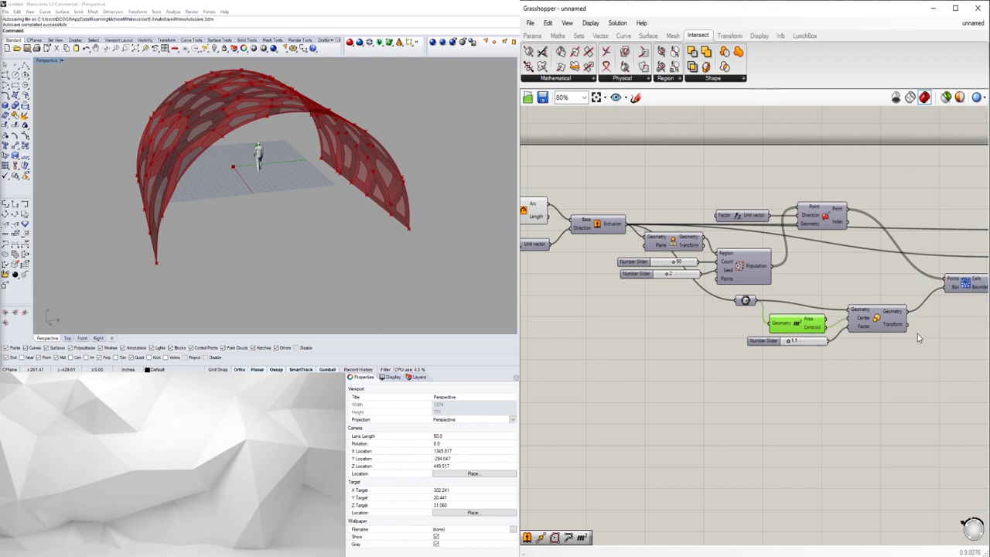
pyautogui.rightClick(796, 323)
pyautogui.click(812, 342)
# Turn on the preview of the Project component fed by the vault's Extrusion
pyautogui.moveTo(595, 367); pyautogui.dragTo(691, 383, button='right')
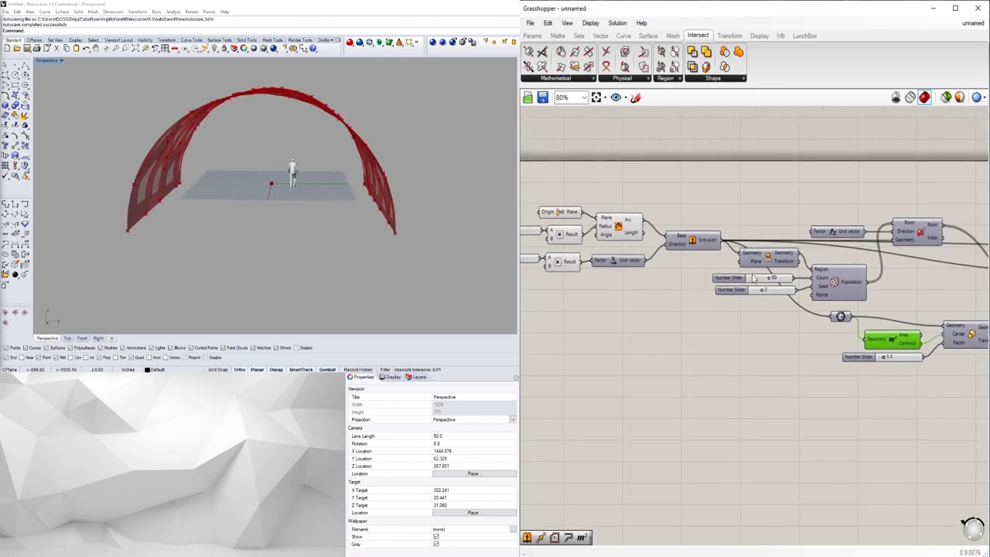
pyautogui.rightClick(770, 258)
pyautogui.click(776, 276)
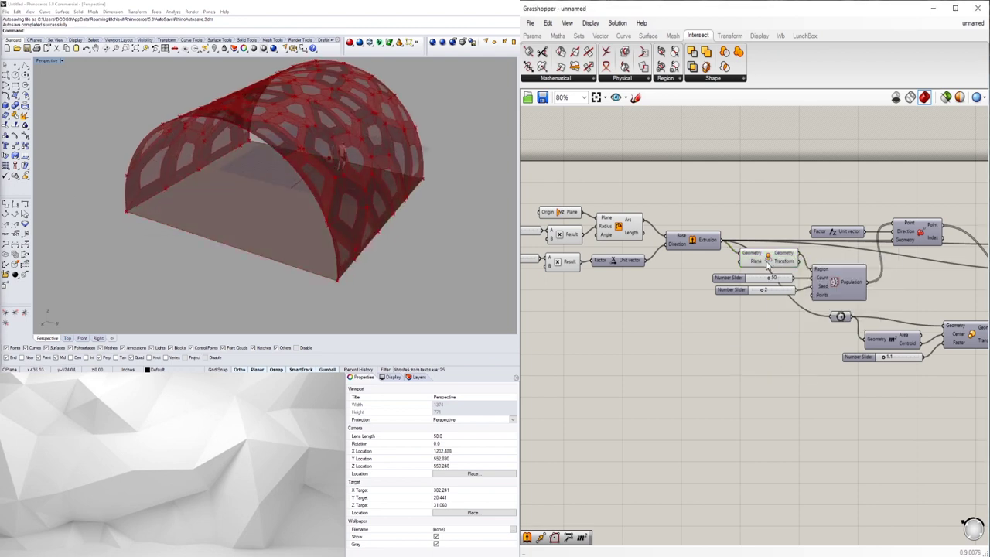
pyautogui.moveTo(797, 261); pyautogui.dragTo(731, 288, button='right')
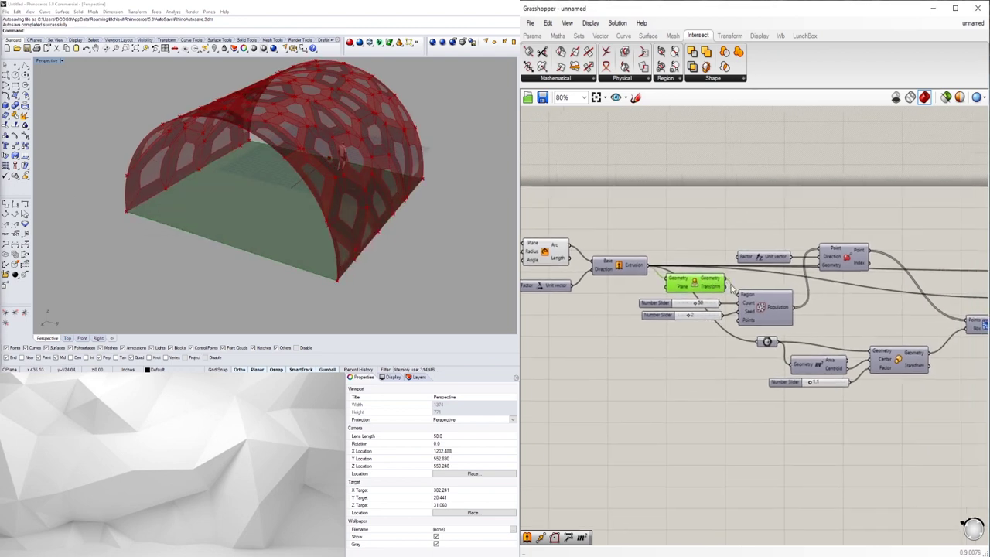
# Add an Area component above Population and connect Project's Geometry output to its Geometry input
pyautogui.doubleClick(807, 215)
pyautogui.write('AREA')
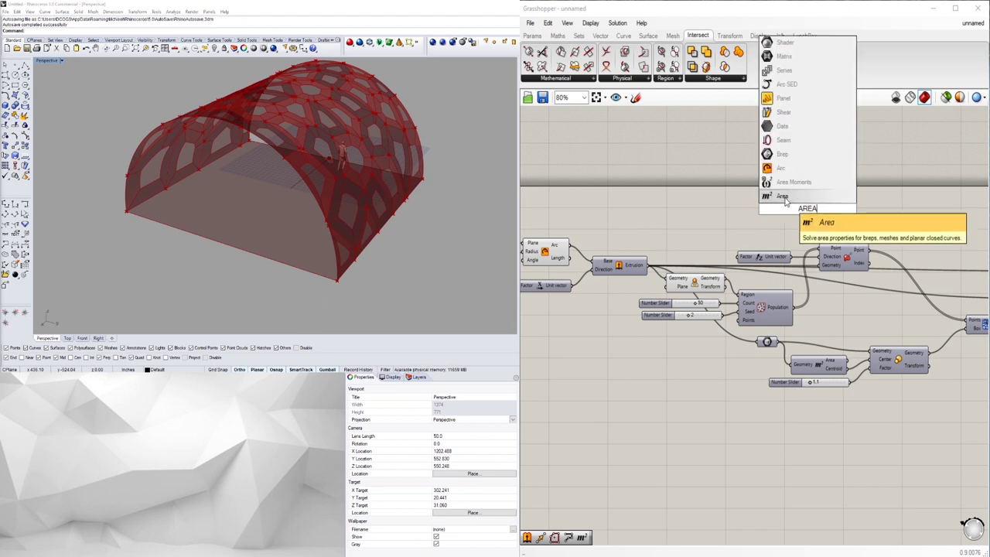
pyautogui.press('Return')
pyautogui.click(718, 283)
pyautogui.moveTo(727, 278); pyautogui.dragTo(782, 211)
pyautogui.click(799, 216)
# Move the new Area component toward the end of the definition and connect its Centroid output to Line's End Point input
pyautogui.moveTo(816, 222); pyautogui.dragTo(721, 189, button='right')
pyautogui.moveTo(723, 185); pyautogui.dragTo(918, 189)
pyautogui.moveTo(924, 226); pyautogui.dragTo(702, 220, button='right')
pyautogui.scroll(-3, 700, 205)
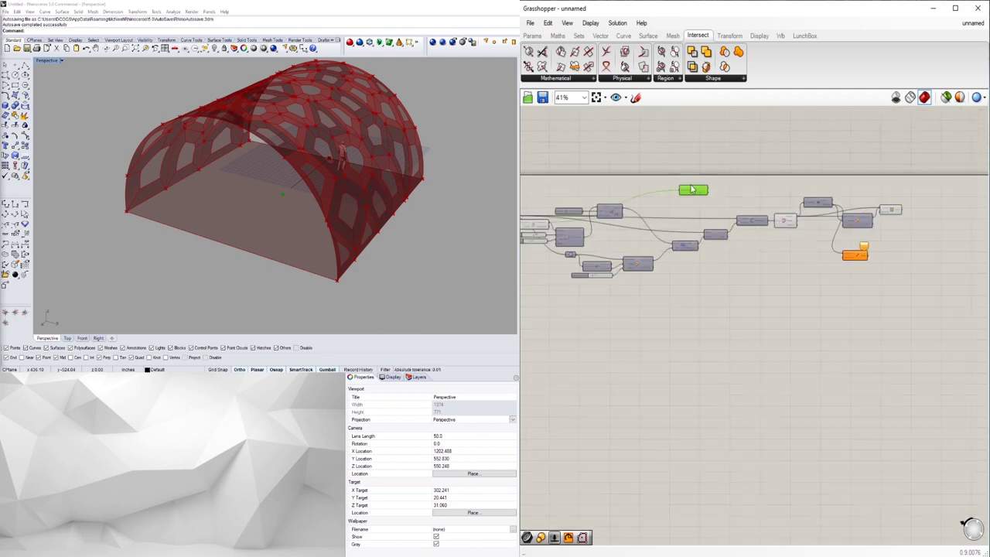
pyautogui.moveTo(696, 192); pyautogui.dragTo(712, 193)
pyautogui.scroll(3, 726, 200)
pyautogui.moveTo(739, 192); pyautogui.dragTo(667, 192, button='right')
pyautogui.moveTo(647, 190); pyautogui.dragTo(883, 304)
pyautogui.moveTo(221, 177); pyautogui.dragTo(402, 199, button='right')
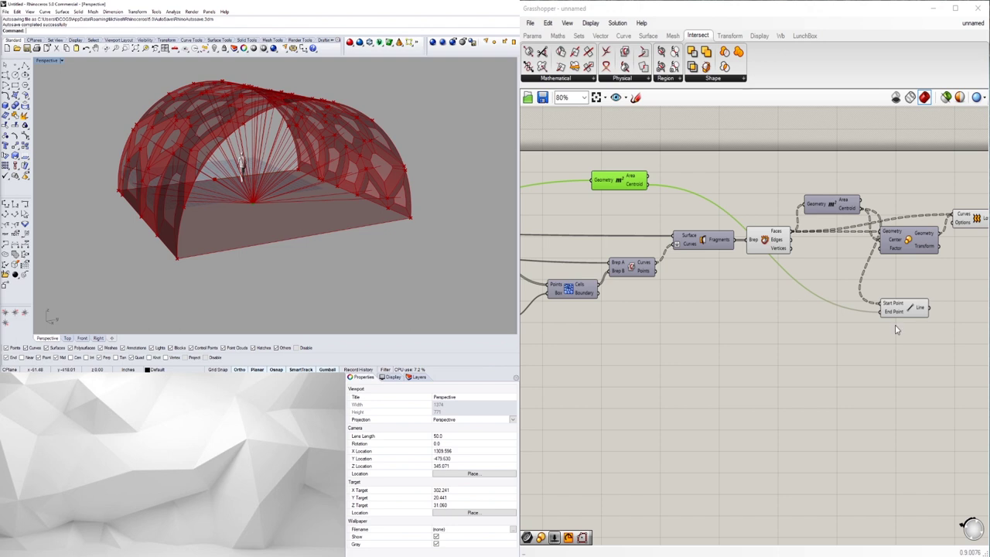
pyautogui.moveTo(899, 308); pyautogui.dragTo(910, 305)
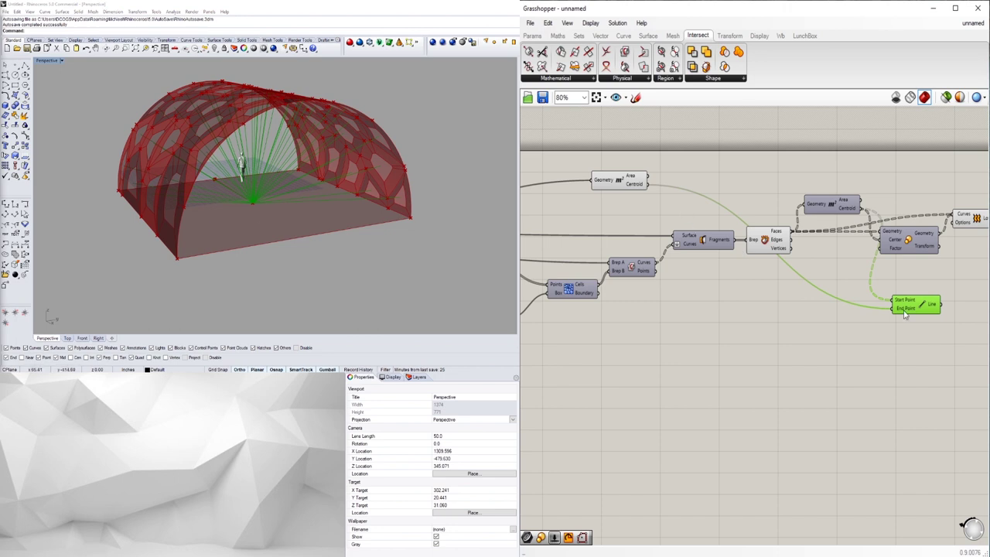
# Swap the Line inputs: feed the projected floor's centroid into Start Point and the vault cells' centroids into End Point
pyautogui.click(627, 186)
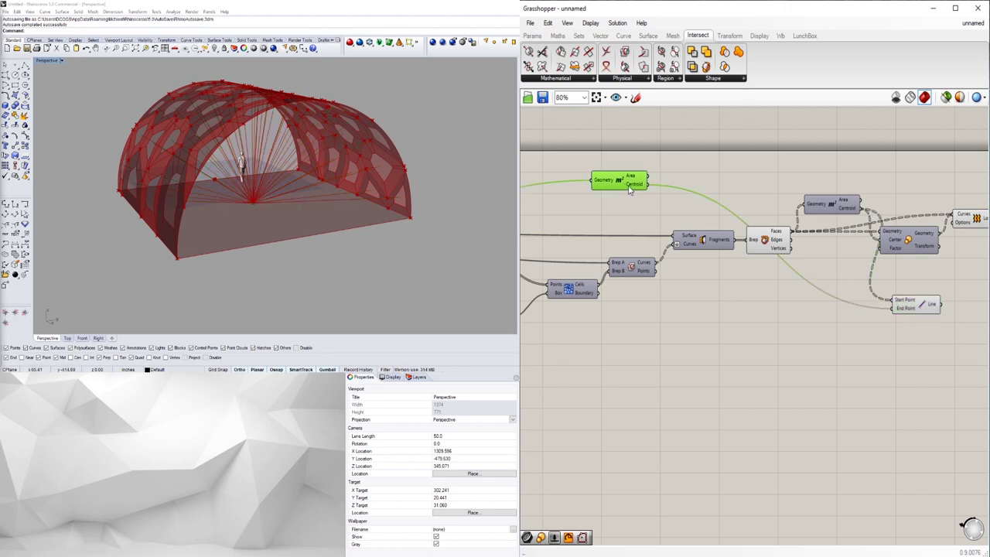
pyautogui.moveTo(647, 185); pyautogui.dragTo(893, 301)
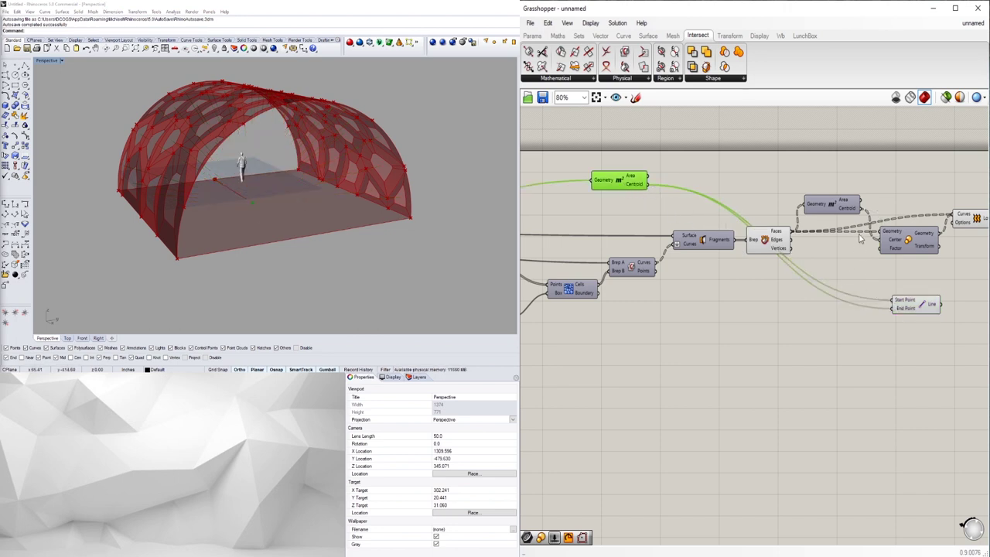
pyautogui.moveTo(861, 209); pyautogui.dragTo(915, 283)
pyautogui.click(900, 333)
pyautogui.moveTo(932, 302); pyautogui.dragTo(813, 311, button='right')
pyautogui.moveTo(799, 285); pyautogui.dragTo(777, 299)
# Add a Move component beside Line and connect the vault cells' Area Centroid output to its Geometry input
pyautogui.doubleClick(861, 334)
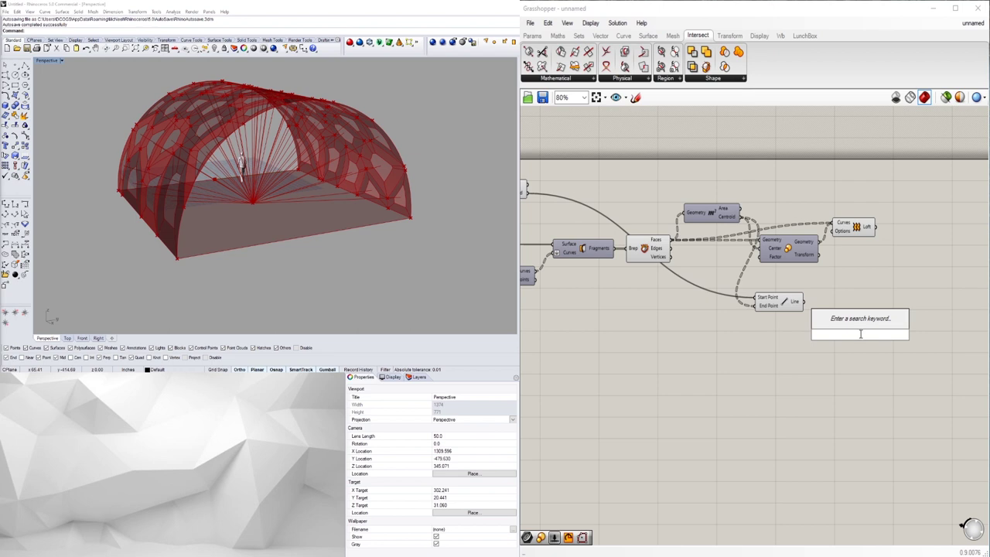
pyautogui.write('MOVE')
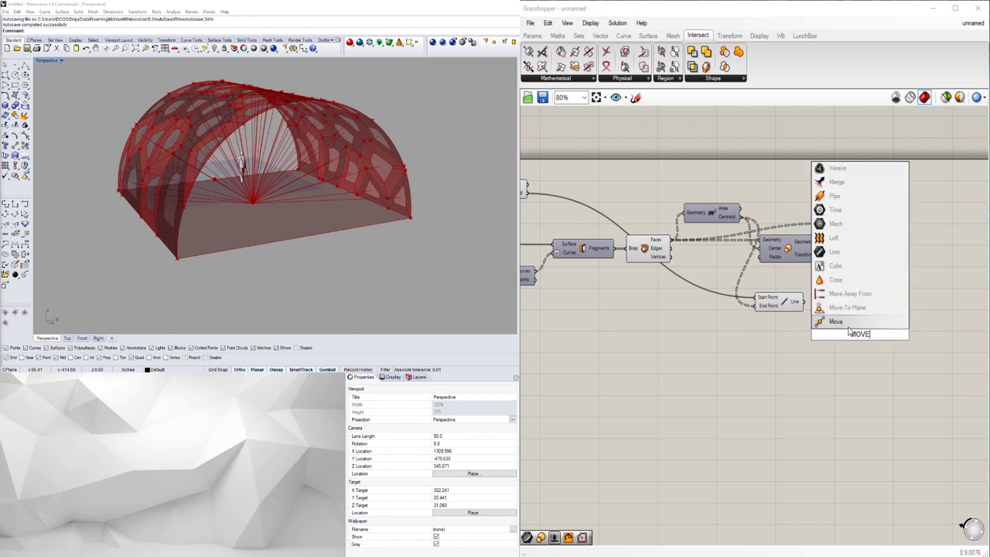
pyautogui.click(848, 320)
pyautogui.moveTo(852, 335); pyautogui.dragTo(861, 301)
pyautogui.moveTo(779, 306); pyautogui.dragTo(783, 306)
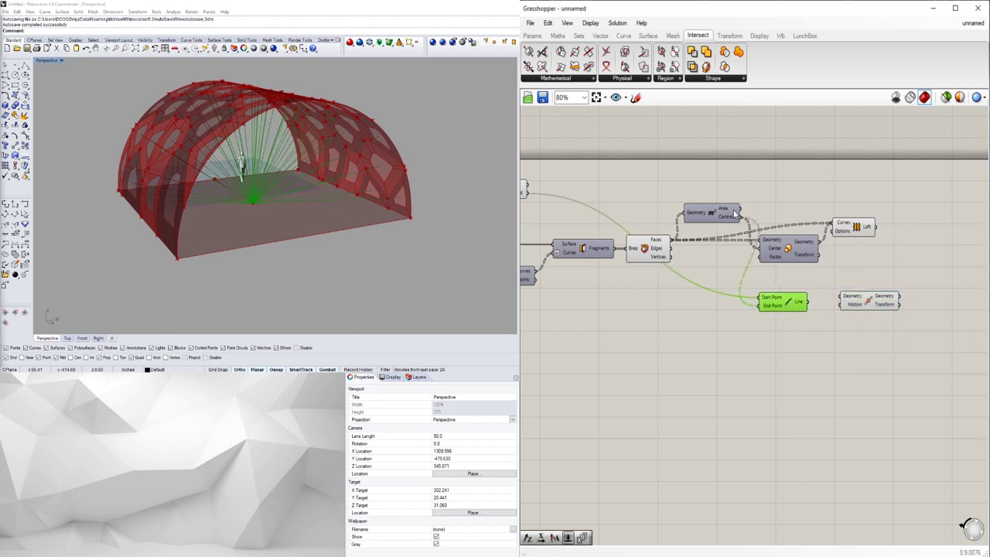
pyautogui.click(736, 216)
pyautogui.moveTo(745, 223); pyautogui.dragTo(897, 296)
pyautogui.click(854, 304)
# Add an Amplitude component below Line, feed Line into its Vector input, and connect its Vector output to Move's Motion input
pyautogui.doubleClick(829, 325)
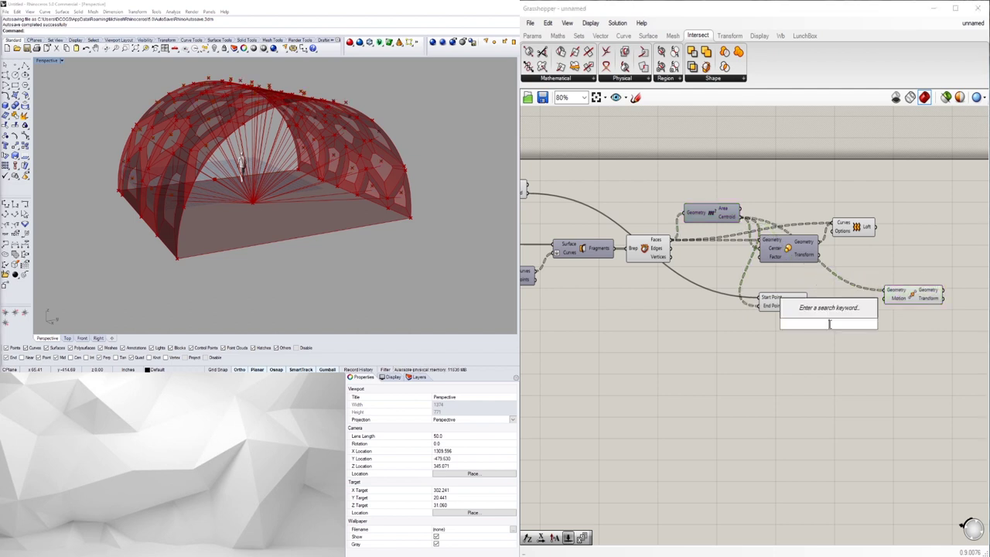
pyautogui.write('amplitude')
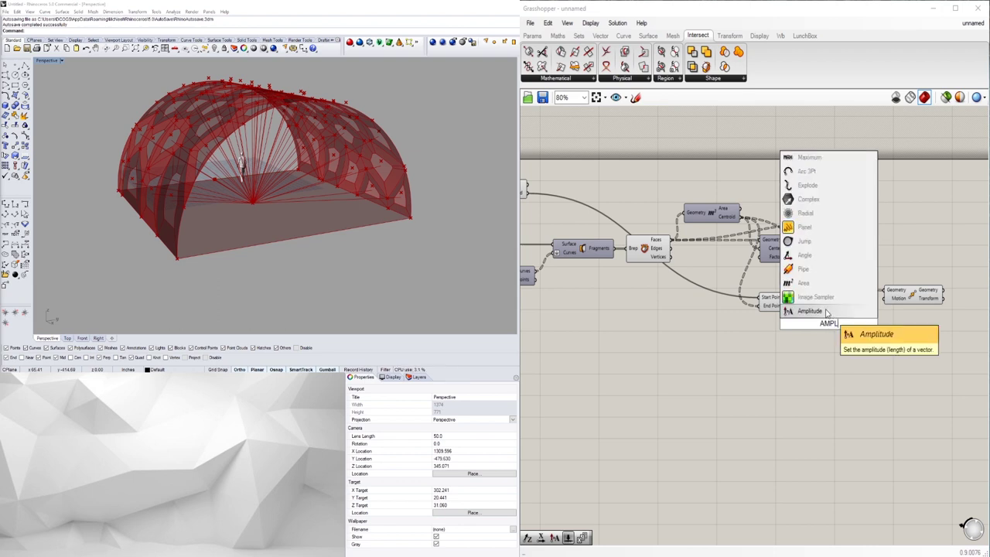
pyautogui.press('Return')
pyautogui.moveTo(825, 328)
pyautogui.mouseDown()
pyautogui.moveTo(844, 325)
pyautogui.moveTo(824, 316)
pyautogui.moveTo(890, 307)
pyautogui.moveTo(884, 298)
pyautogui.mouseUp()
pyautogui.click(787, 300)
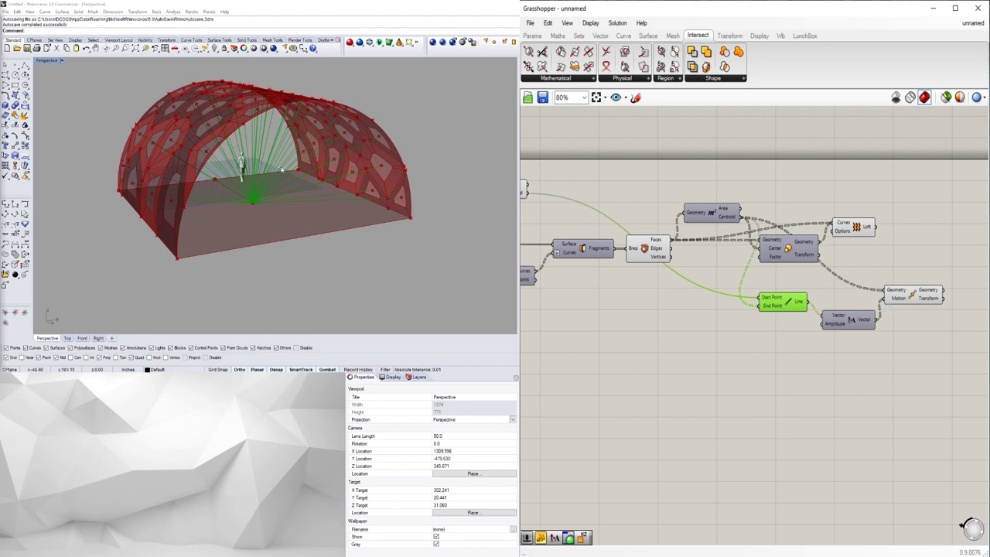
pyautogui.moveTo(263, 170); pyautogui.dragTo(317, 166, button='right')
pyautogui.click(847, 320)
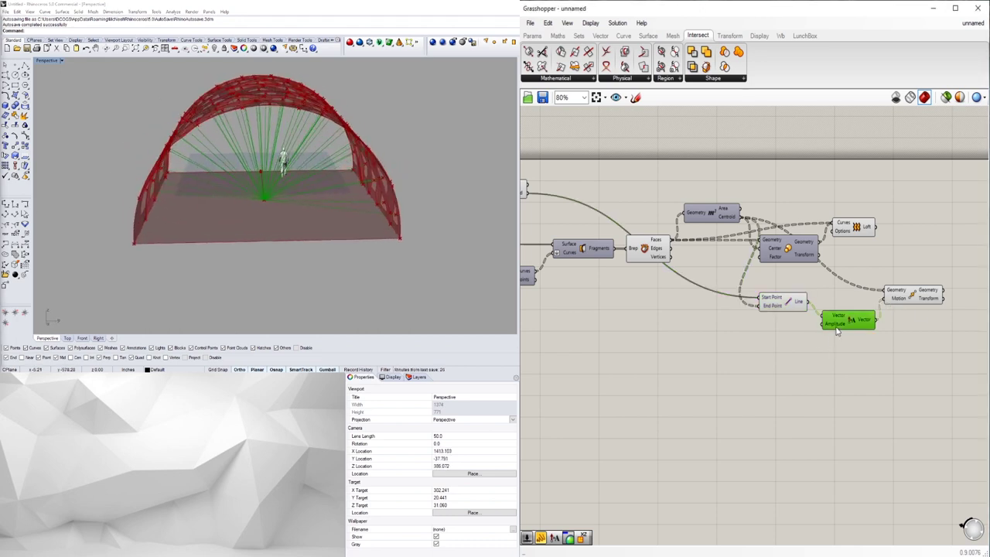
pyautogui.moveTo(847, 320); pyautogui.dragTo(845, 327)
# Add a number slider set to 12 and connect it to Amplitude's Amplitude input
pyautogui.doubleClick(748, 353)
pyautogui.write('12')
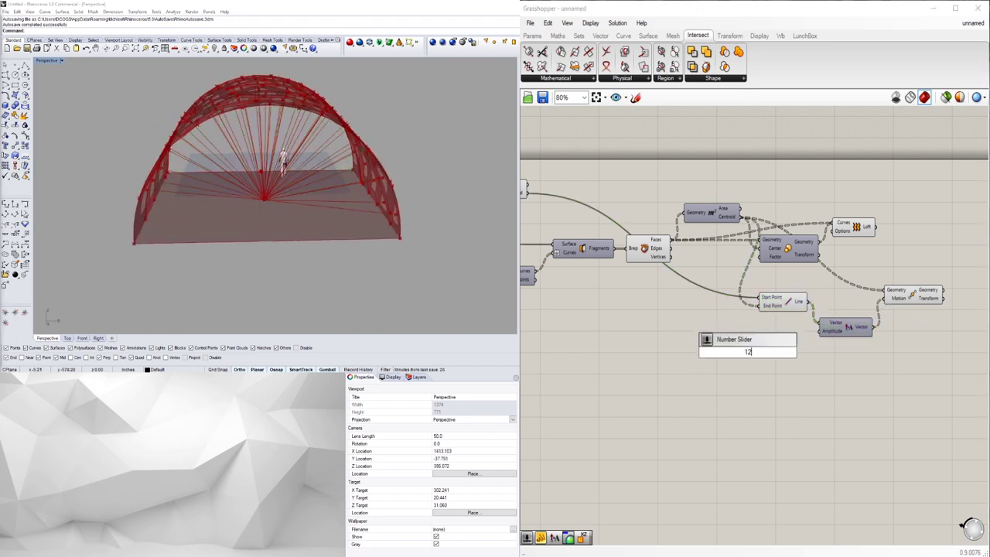
pyautogui.press('Return')
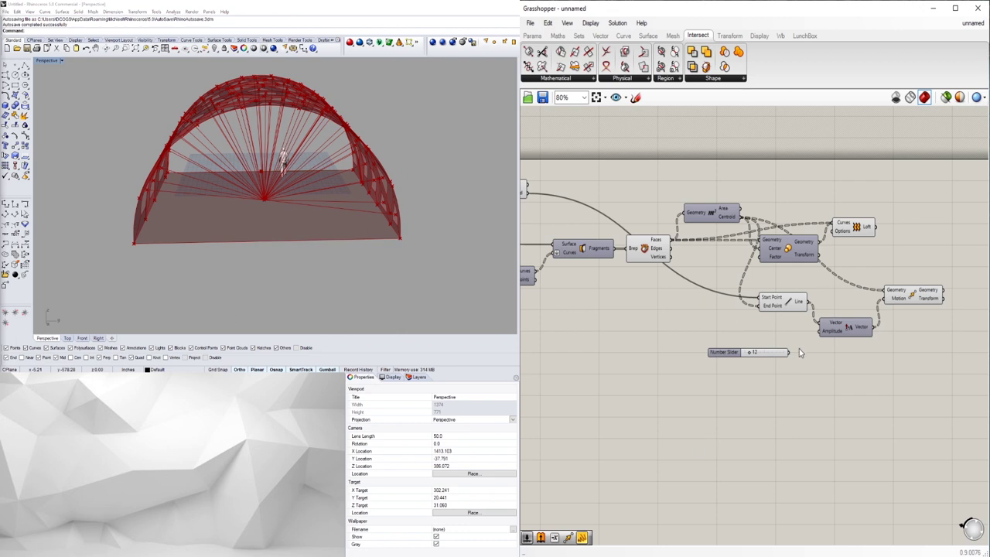
pyautogui.moveTo(789, 352); pyautogui.dragTo(821, 331)
pyautogui.moveTo(131, 203); pyautogui.dragTo(95, 206, button='right')
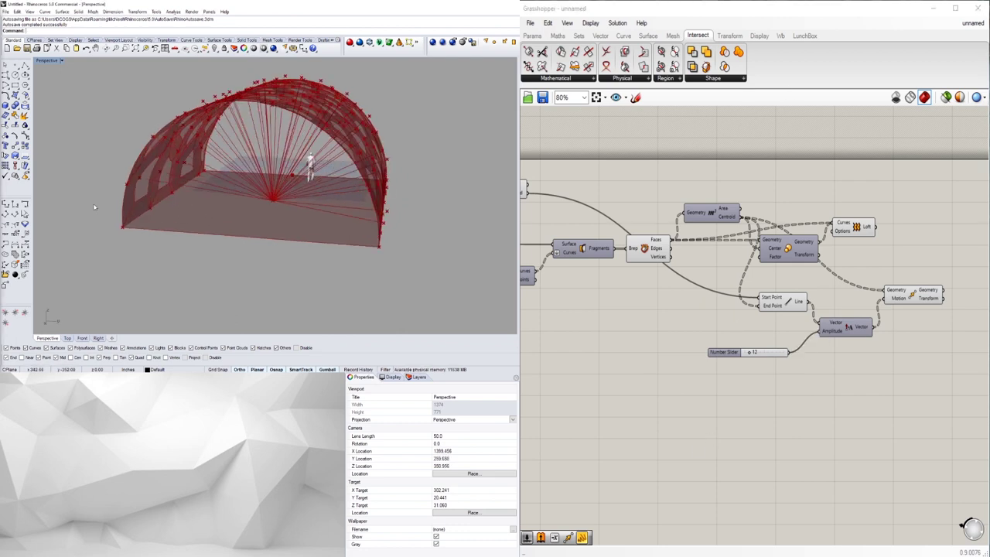
# Lower the amplitude slider to 0 and delete the slider
pyautogui.scroll(2, 760, 370)
pyautogui.moveTo(747, 345); pyautogui.dragTo(713, 344)
pyautogui.doubleClick(716, 348)
pyautogui.press('Return')
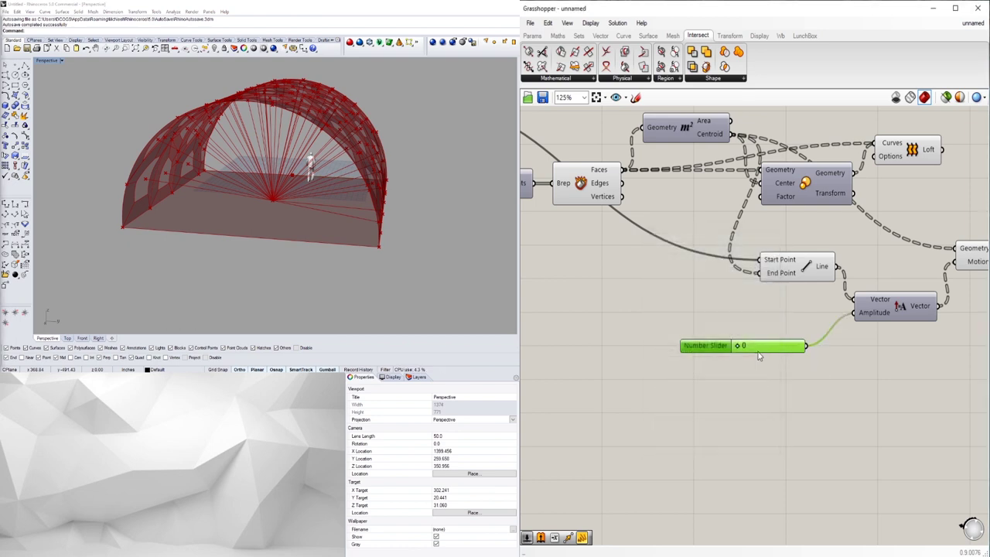
pyautogui.press('Delete')
# Add a number slider ranging from -12 to 12, connect it to Amplitude's Amplitude input, and set it to 7
pyautogui.doubleClick(717, 349)
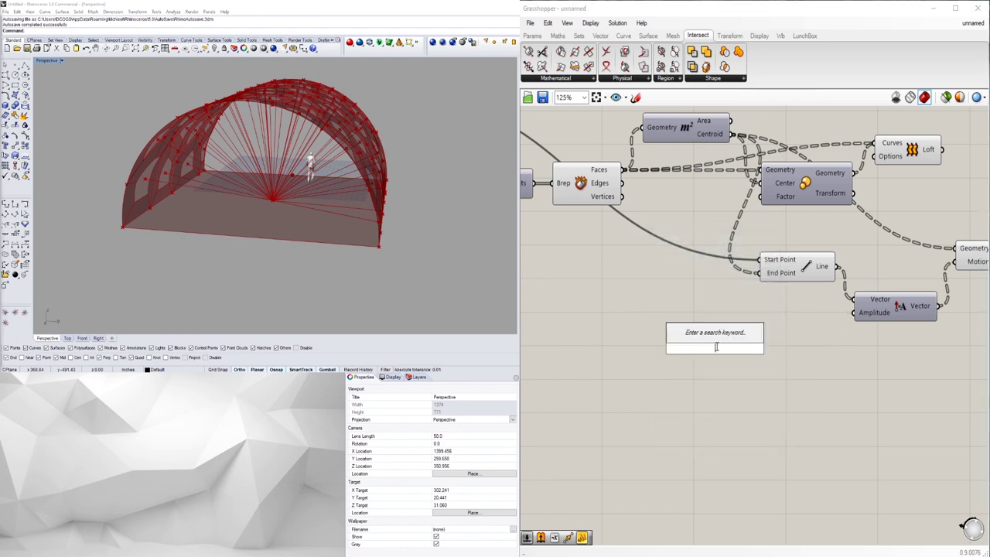
pyautogui.write('-')
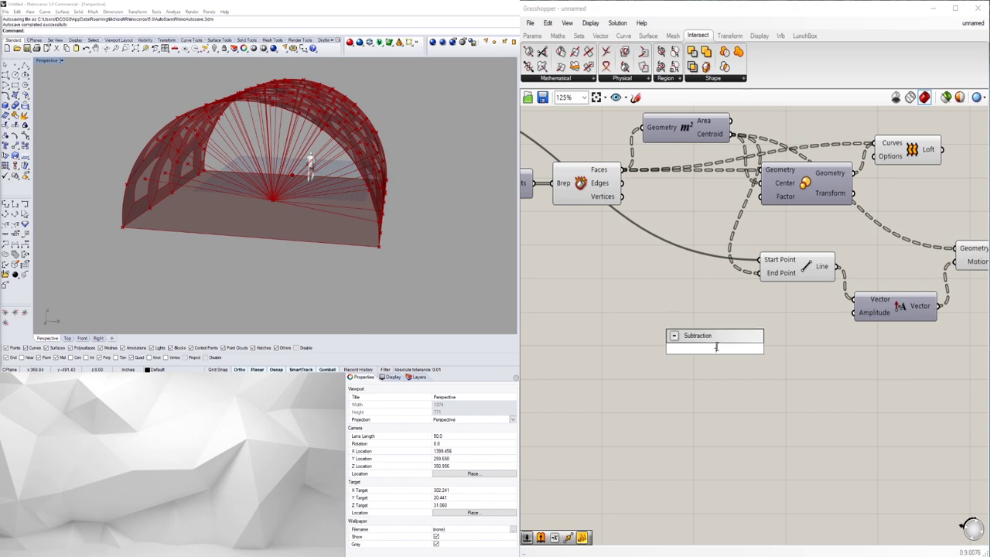
pyautogui.write('12..12')
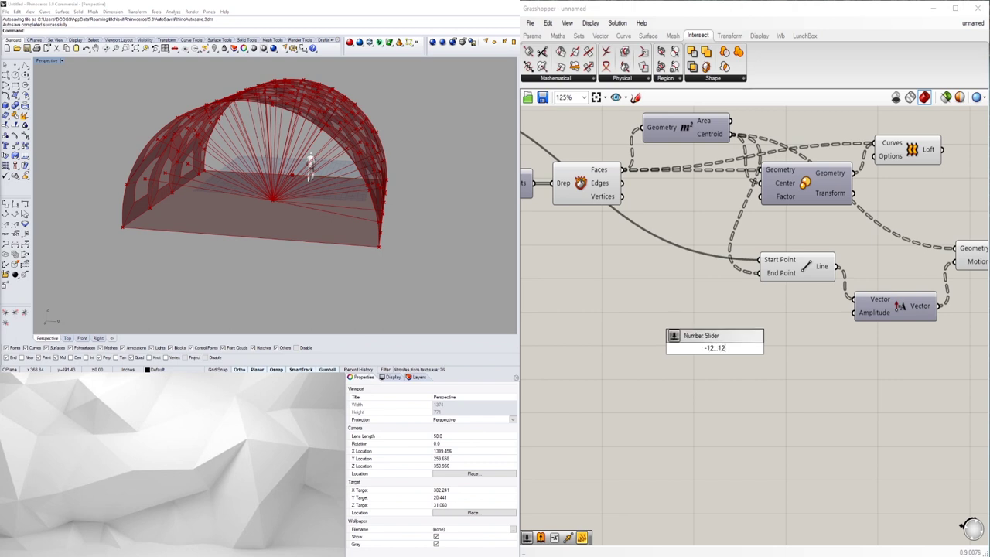
pyautogui.press('Return')
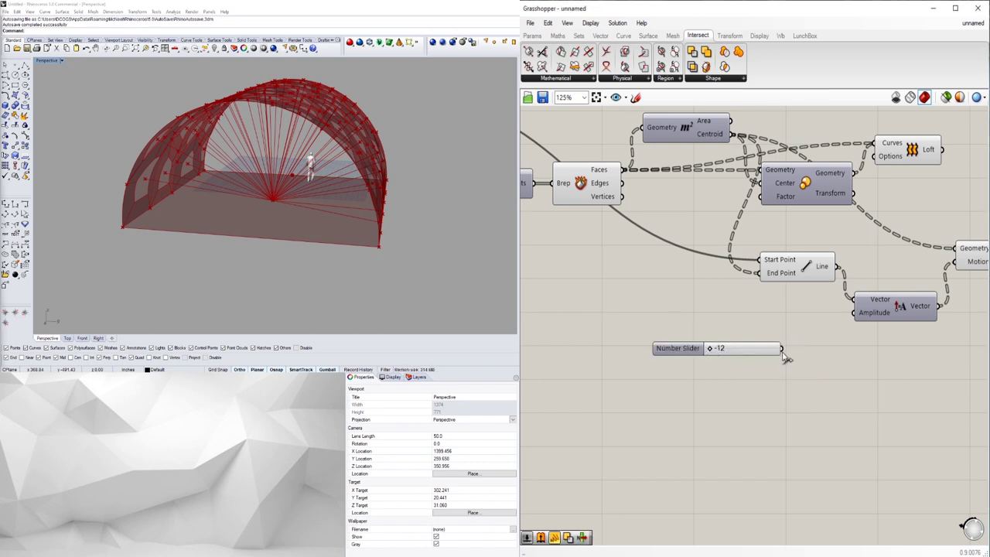
pyautogui.moveTo(782, 349); pyautogui.dragTo(855, 312)
pyautogui.moveTo(713, 350); pyautogui.dragTo(760, 351)
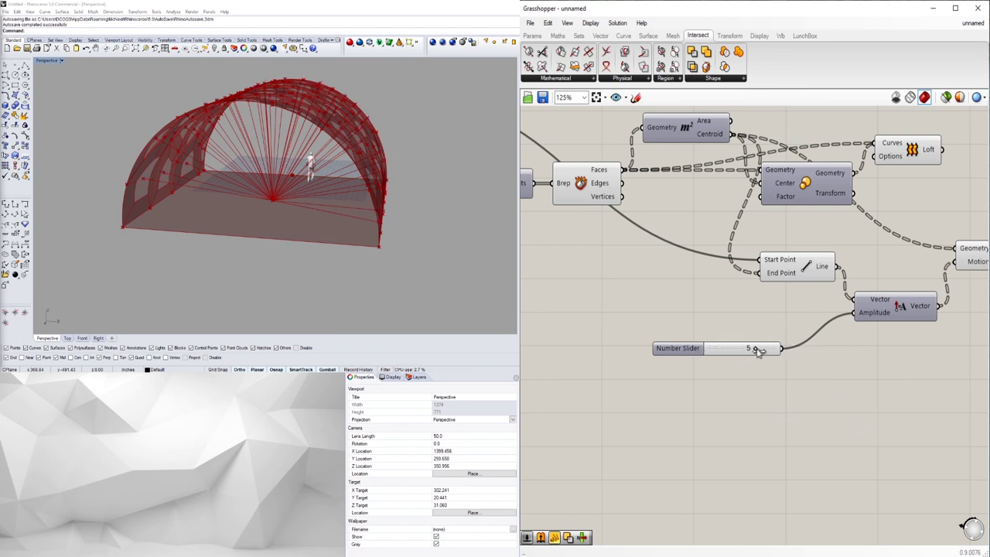
# Rearrange the definition so that the Scale and Loft components sit after the Move component
pyautogui.scroll(-2, 913, 391)
pyautogui.moveTo(902, 386); pyautogui.dragTo(767, 426, button='right')
pyautogui.click(842, 335)
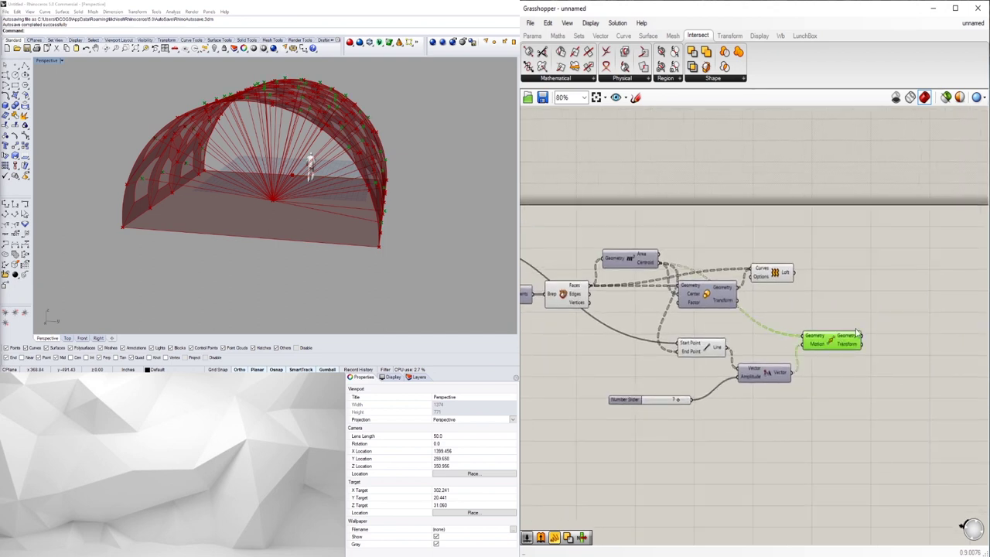
pyautogui.moveTo(810, 285); pyautogui.dragTo(785, 299, button='right')
pyautogui.moveTo(745, 285); pyautogui.dragTo(771, 277)
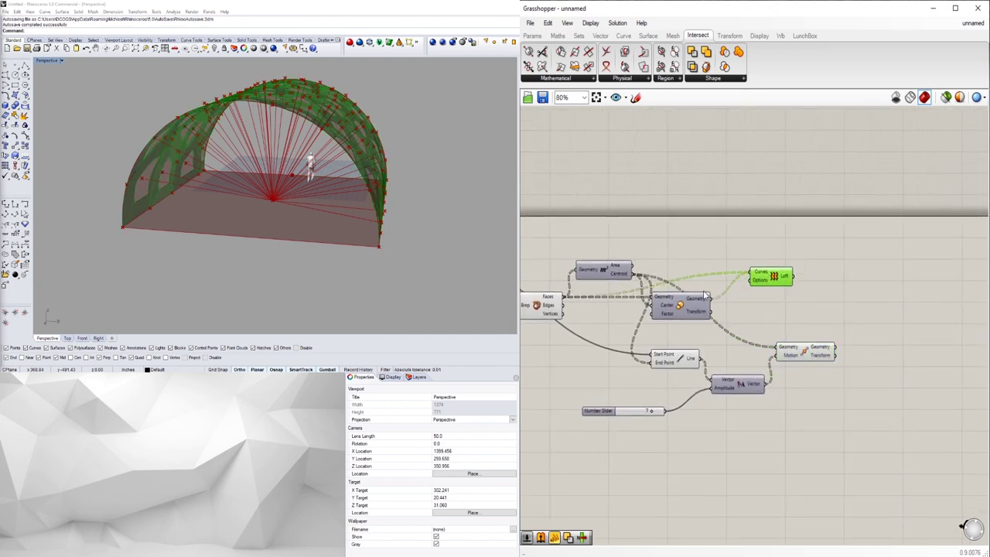
pyautogui.moveTo(802, 314); pyautogui.dragTo(692, 267)
pyautogui.moveTo(768, 283); pyautogui.dragTo(978, 311)
pyautogui.click(855, 379)
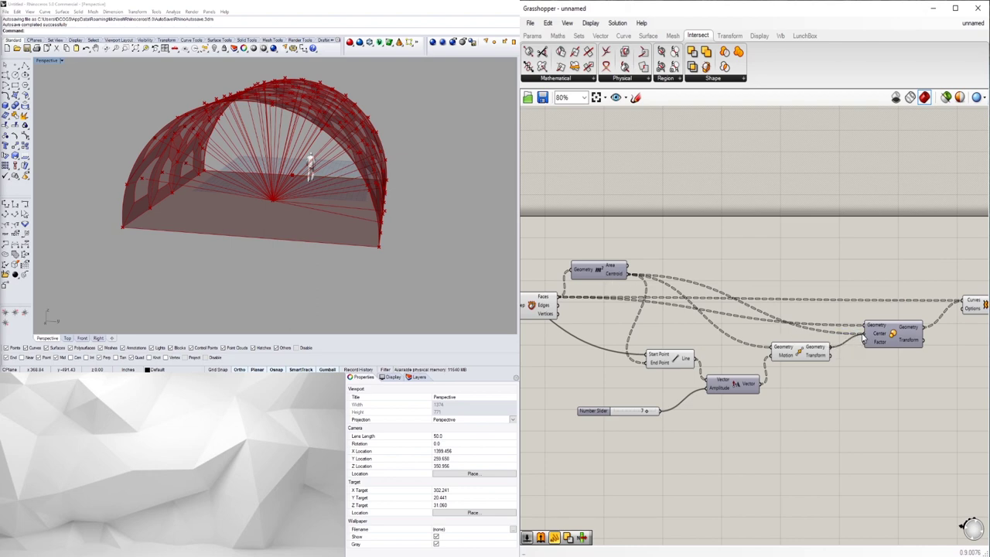
# Connect Move's Geometry output to Scale's Center input, replacing the cell centroid connection
pyautogui.moveTo(864, 338); pyautogui.dragTo(864, 336)
pyautogui.moveTo(276, 180)
pyautogui.mouseDown(button='right')
pyautogui.moveTo(342, 182)
pyautogui.moveTo(281, 186)
pyautogui.mouseUp(button='right')
pyautogui.click(851, 357)
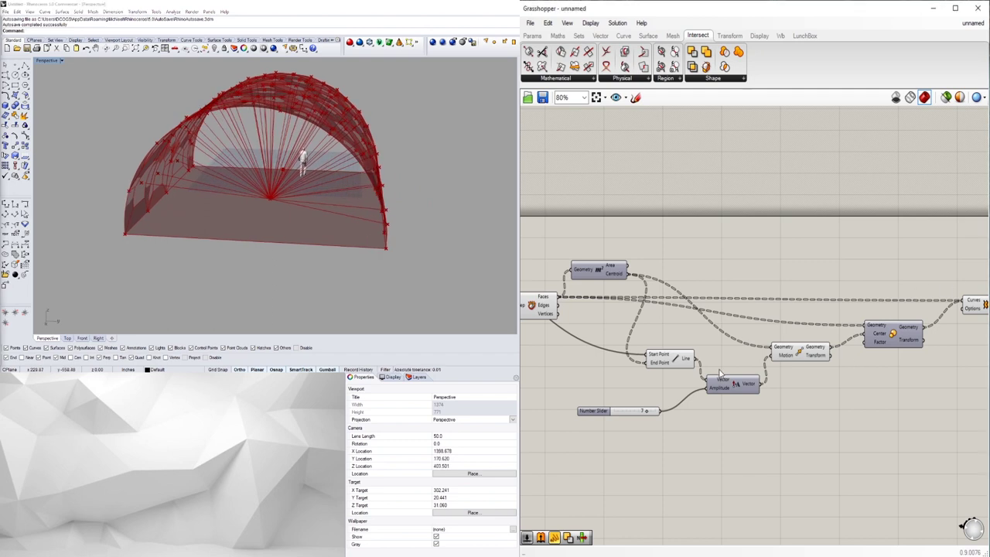
# Turn off the preview of the Line component and shift Line and Amplitude up into a tidier arrangement
pyautogui.click(676, 359)
pyautogui.rightClick(672, 361)
pyautogui.click(686, 378)
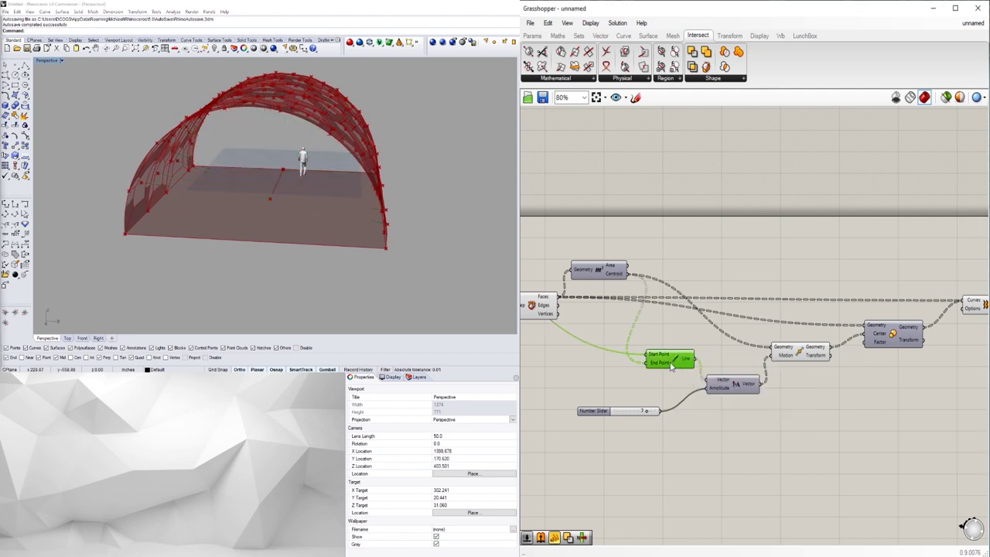
pyautogui.moveTo(671, 365); pyautogui.dragTo(671, 336)
pyautogui.moveTo(735, 384); pyautogui.dragTo(733, 364)
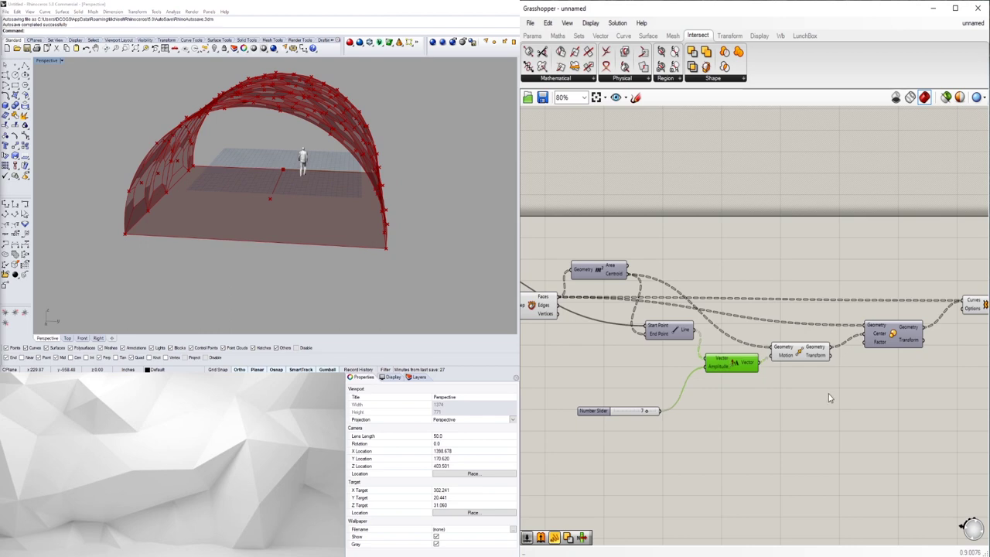
# Check which geometry Loft and Move display, and turn off the preview of the component that outputs Faces, Edges and Vertices
pyautogui.scroll(-2, 906, 380)
pyautogui.click(851, 325)
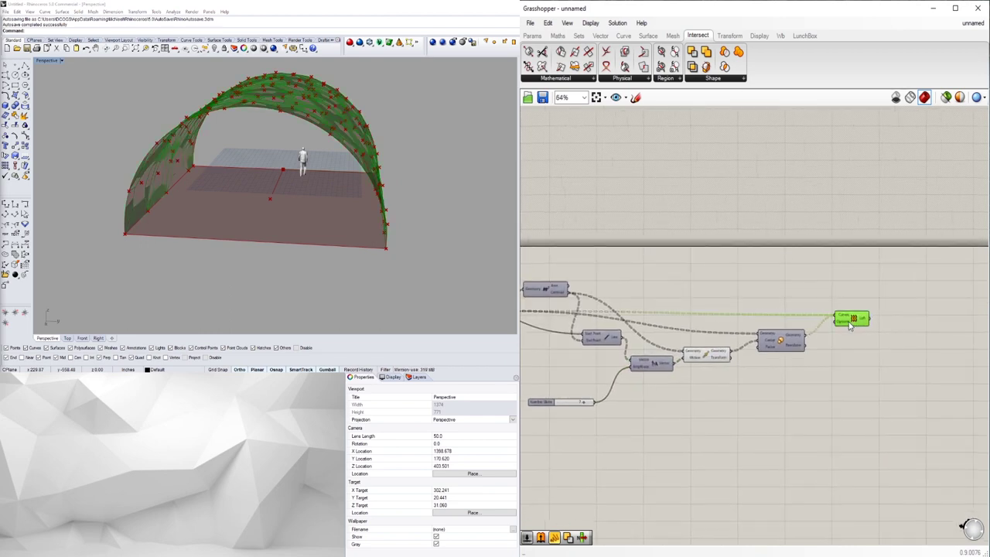
pyautogui.moveTo(410, 174); pyautogui.dragTo(332, 172, button='right')
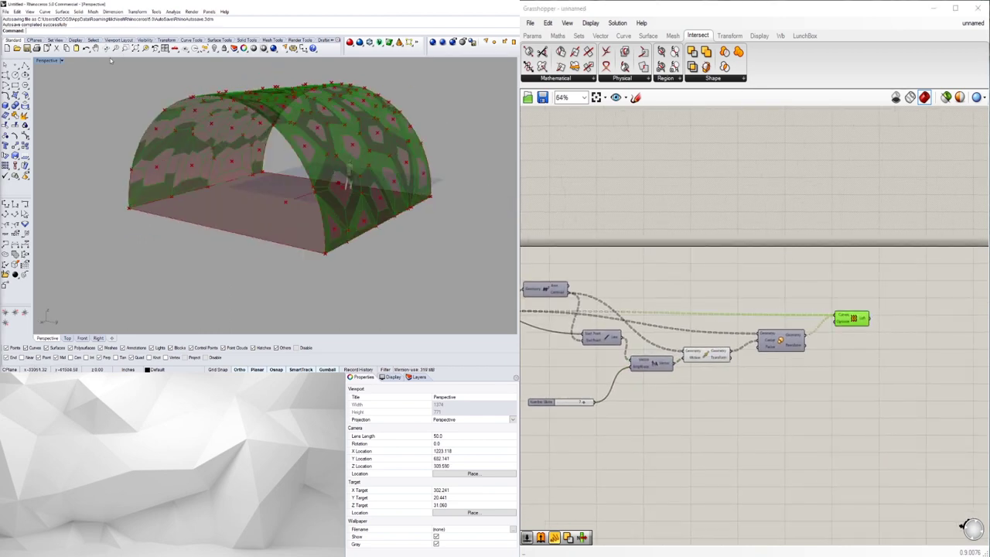
pyautogui.click(707, 362)
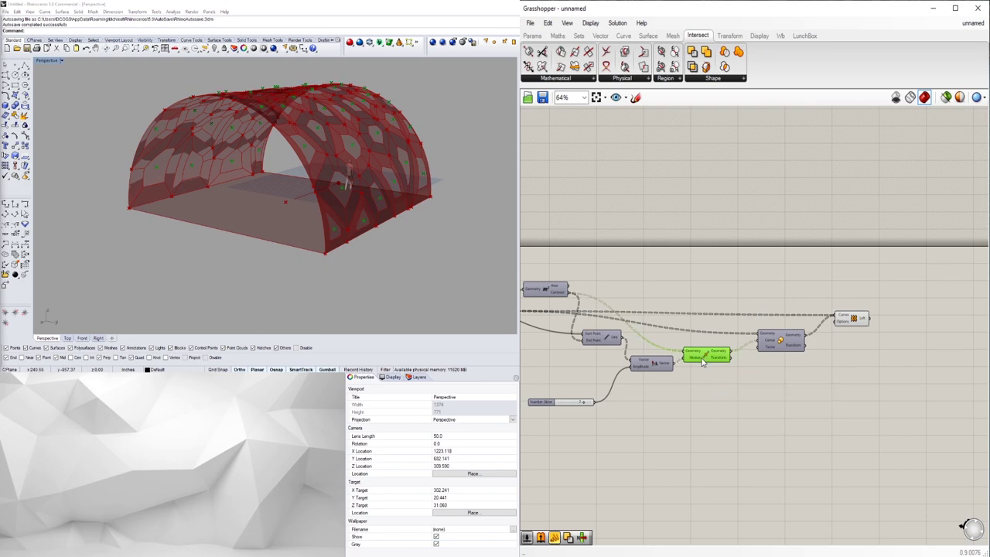
pyautogui.click(705, 371)
pyautogui.moveTo(646, 426); pyautogui.dragTo(826, 404, button='right')
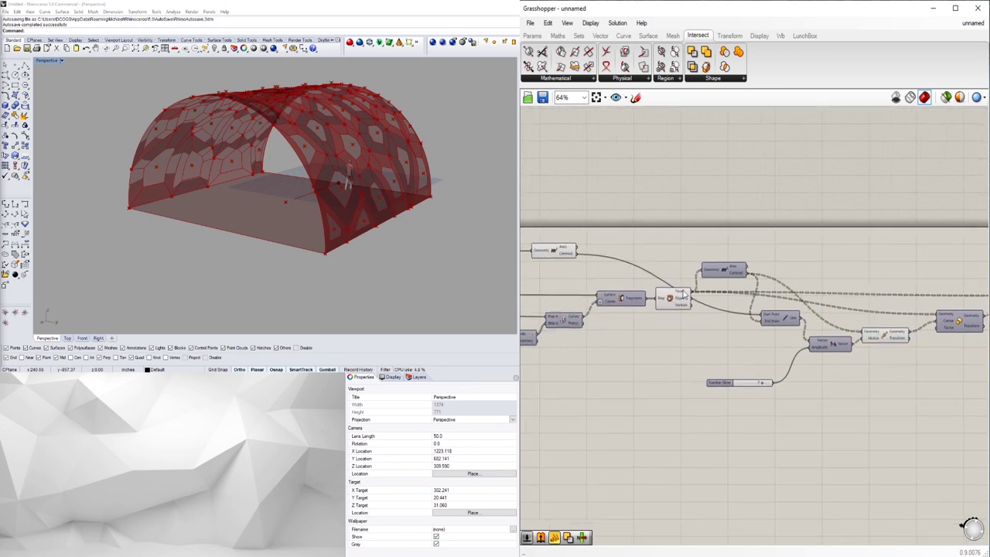
pyautogui.click(670, 293)
pyautogui.rightClick(670, 292)
pyautogui.click(691, 314)
pyautogui.click(693, 313)
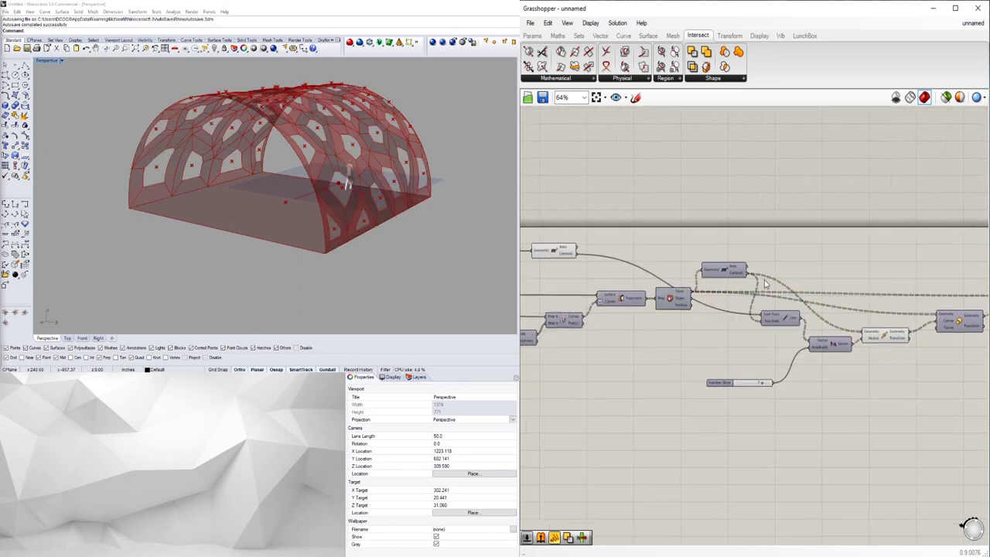
# Show the four-viewport layout, set the amplitude slider to 12, and check the moved centroids in the Right view
pyautogui.doubleClick(47, 61)
pyautogui.scroll(-4, 356, 231)
pyautogui.scroll(3, 381, 234)
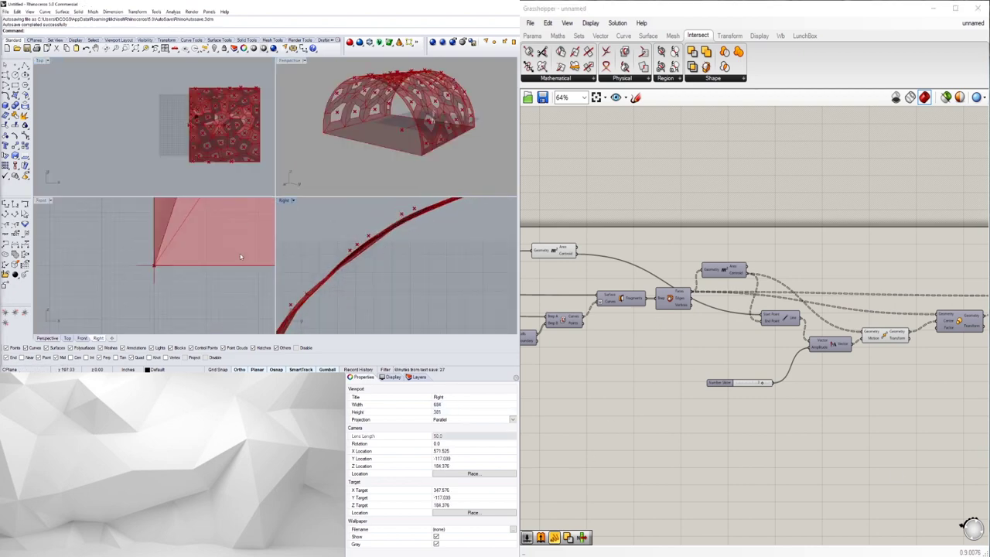
pyautogui.scroll(5, 682, 385)
pyautogui.moveTo(683, 385); pyautogui.dragTo(701, 385)
pyautogui.moveTo(756, 383); pyautogui.dragTo(868, 367, button='right')
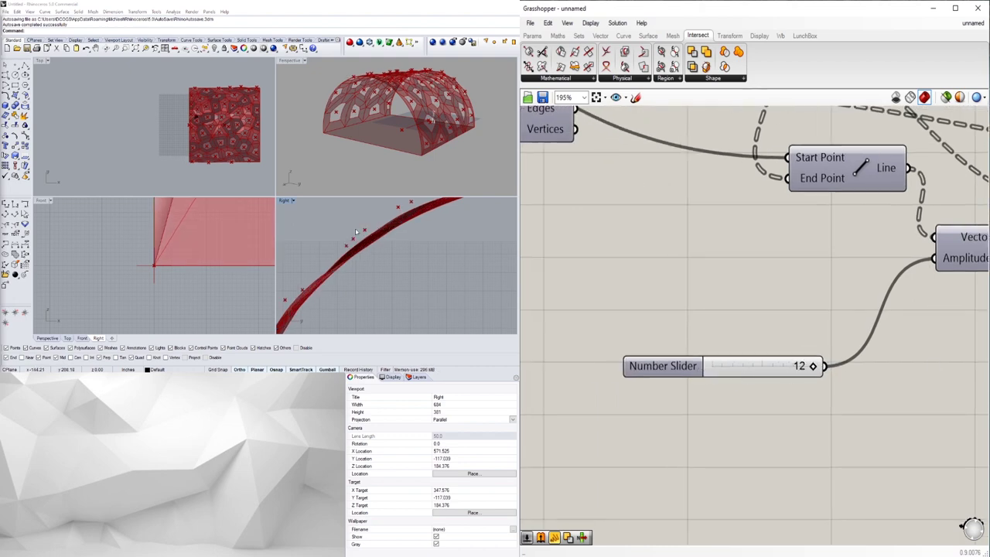
pyautogui.scroll(2, 356, 232)
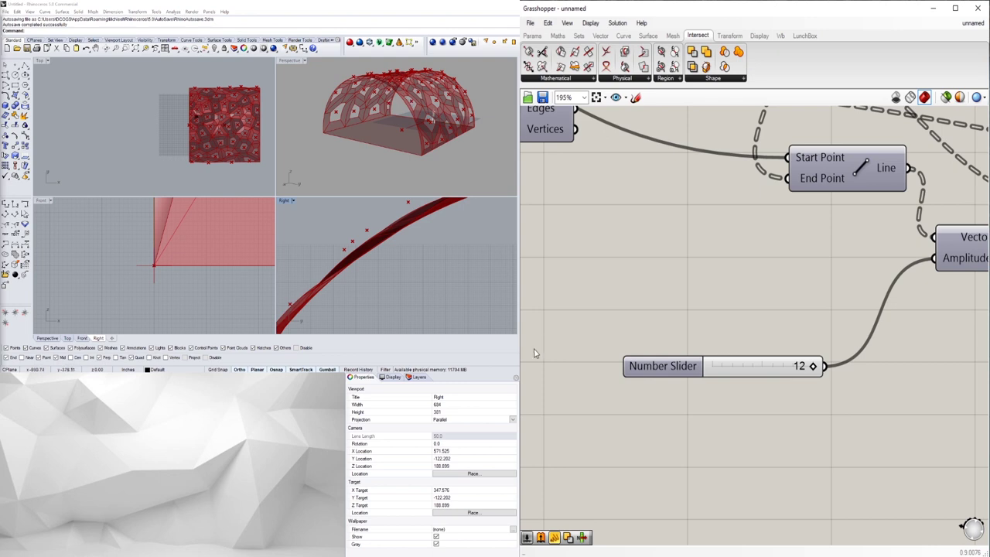
# Raise the amplitude slider's maximum to 36 and set its value to 36
pyautogui.doubleClick(707, 365)
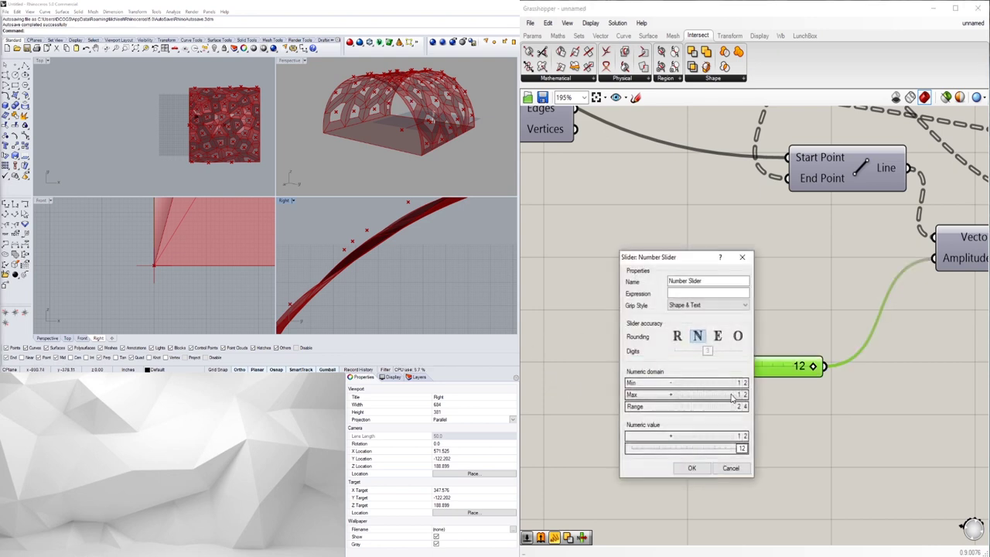
pyautogui.doubleClick(731, 396)
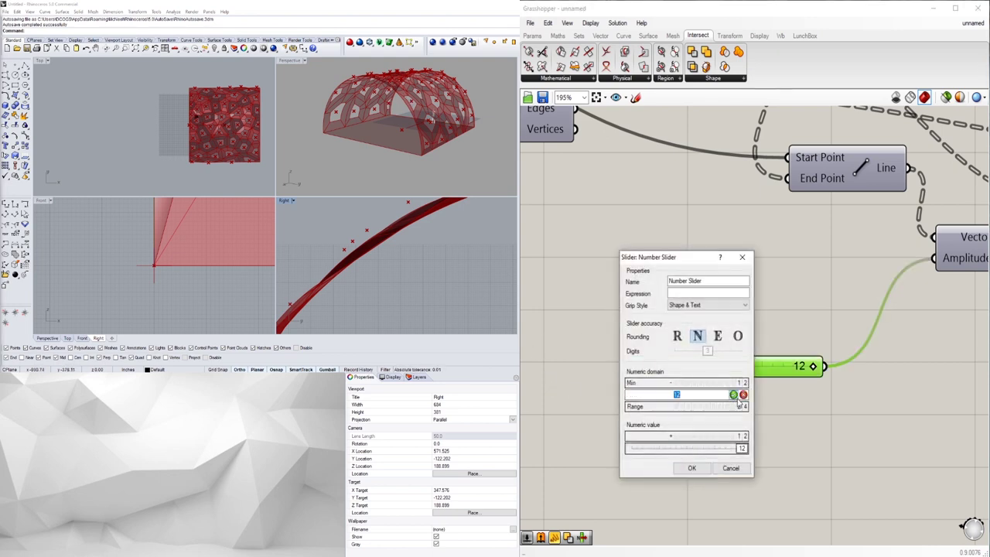
pyautogui.write('36')
pyautogui.press('Return')
pyautogui.click(690, 468)
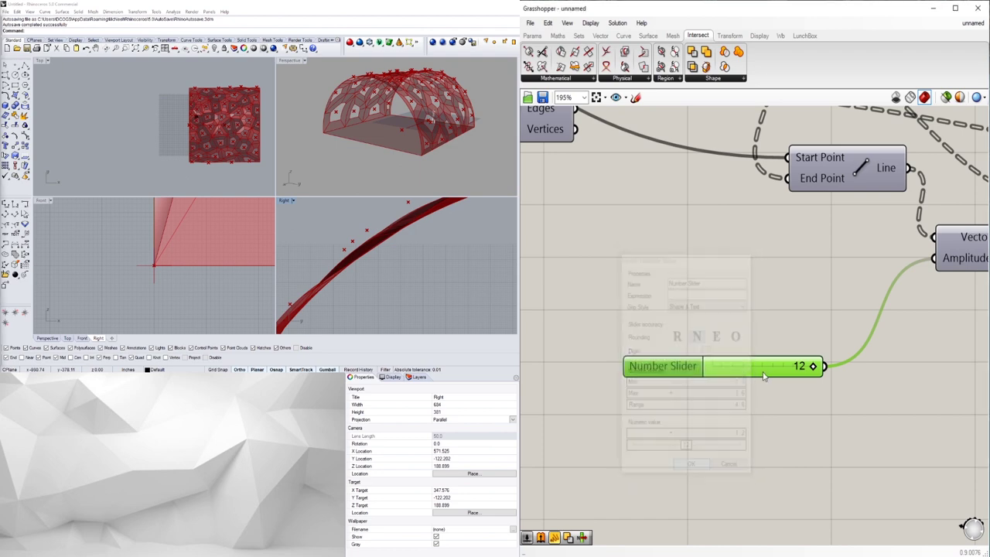
pyautogui.moveTo(771, 367); pyautogui.dragTo(816, 367)
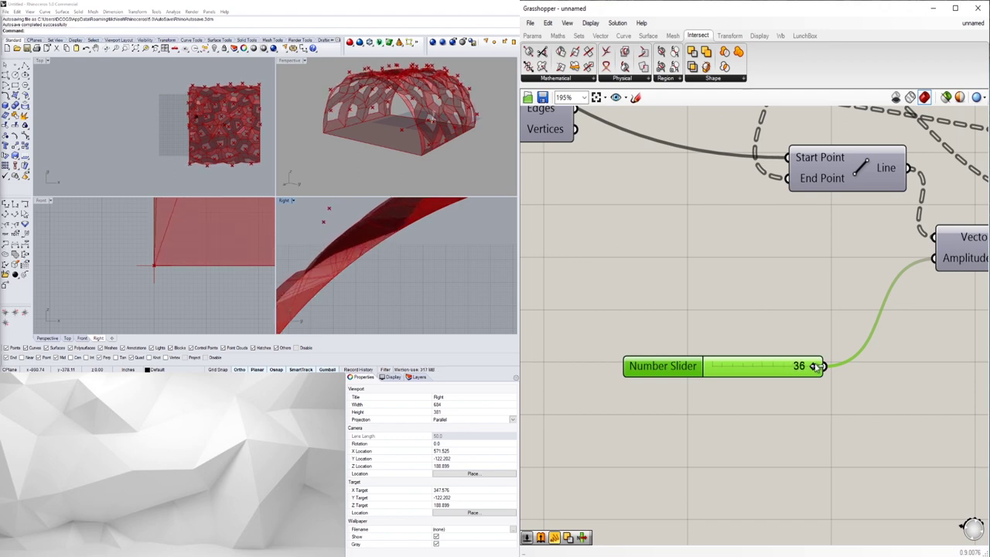
# Maximize the Perspective viewport and examine the pavilion's protruding openings from the open end
pyautogui.doubleClick(294, 61)
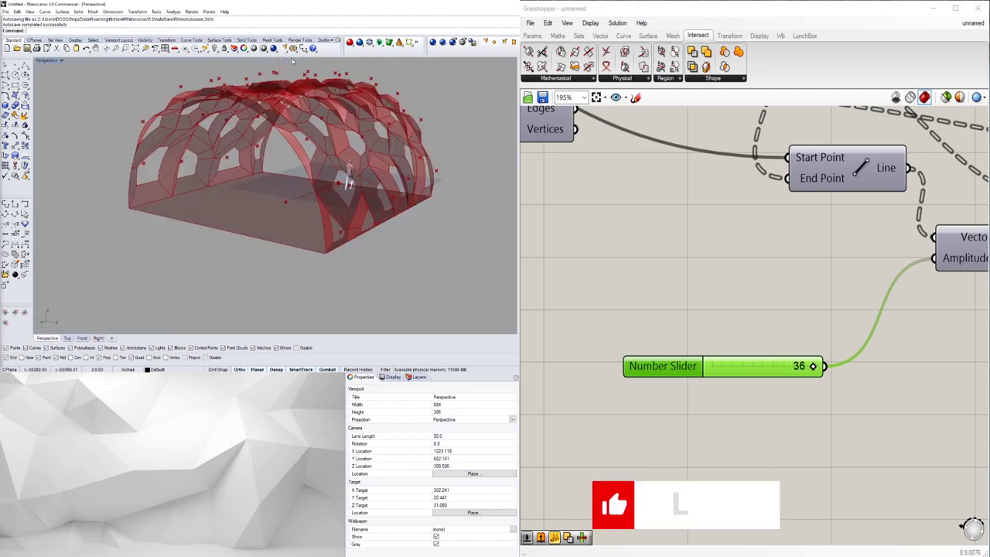
pyautogui.moveTo(418, 159); pyautogui.dragTo(253, 173, button='right')
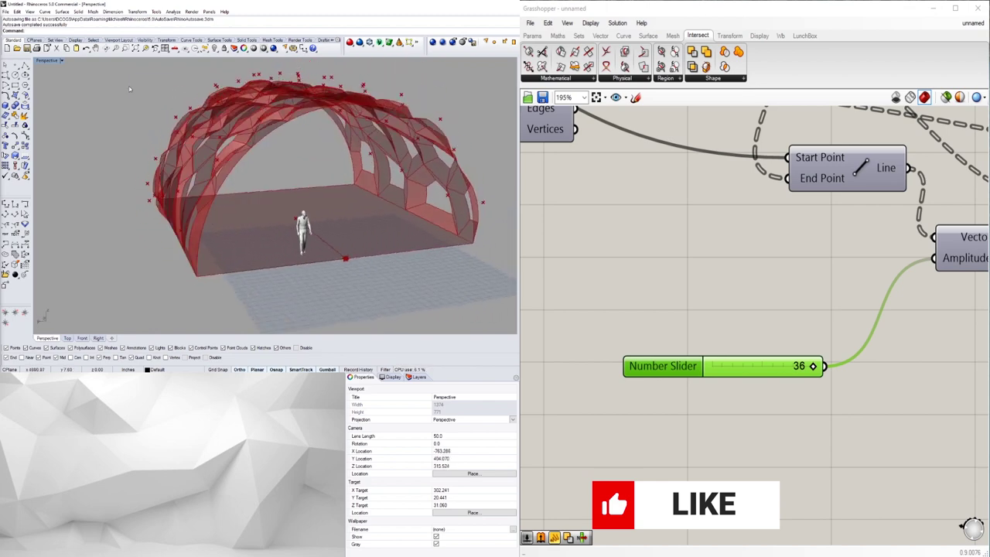
pyautogui.click(62, 61)
pyautogui.click(178, 102)
pyautogui.scroll(-5, 178, 102)
# Add a Custom Preview component after Loft and connect the Loft output to its Geometry input
pyautogui.scroll(-5, 700, 333)
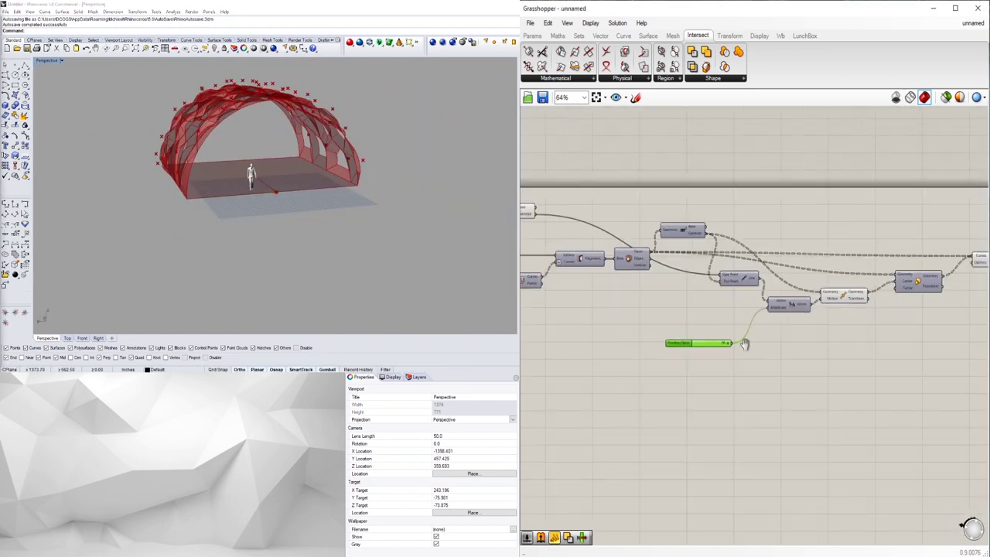
pyautogui.scroll(2, 874, 334)
pyautogui.moveTo(874, 334); pyautogui.dragTo(652, 366, button='right')
pyautogui.click(843, 254)
pyautogui.doubleClick(888, 287)
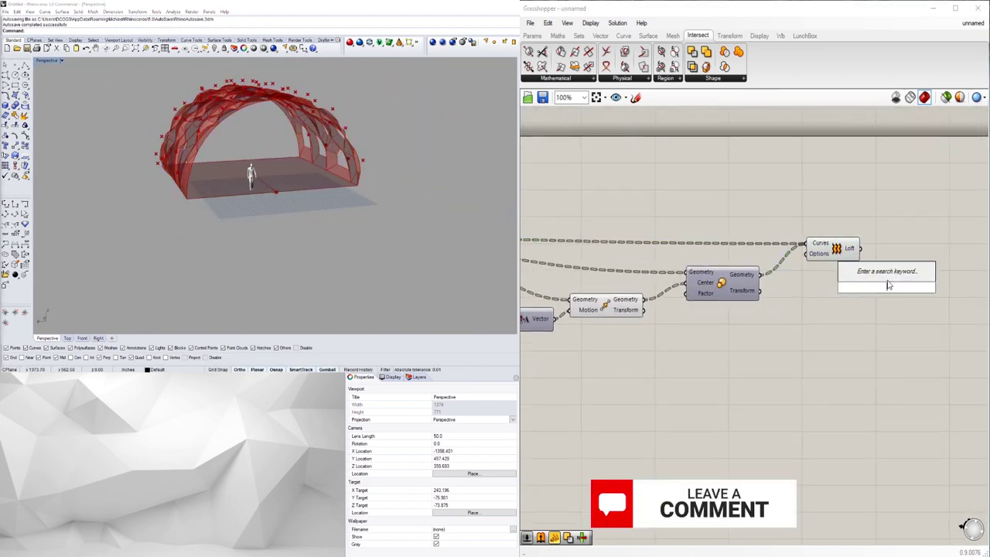
pyautogui.write('CUST')
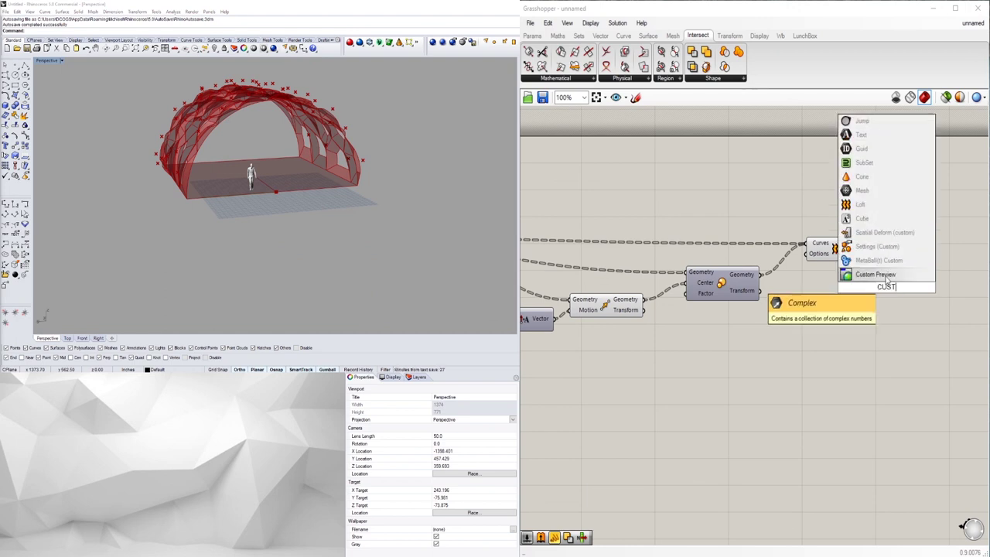
pyautogui.click(871, 276)
pyautogui.moveTo(886, 284); pyautogui.dragTo(922, 277)
pyautogui.moveTo(861, 249); pyautogui.dragTo(906, 272)
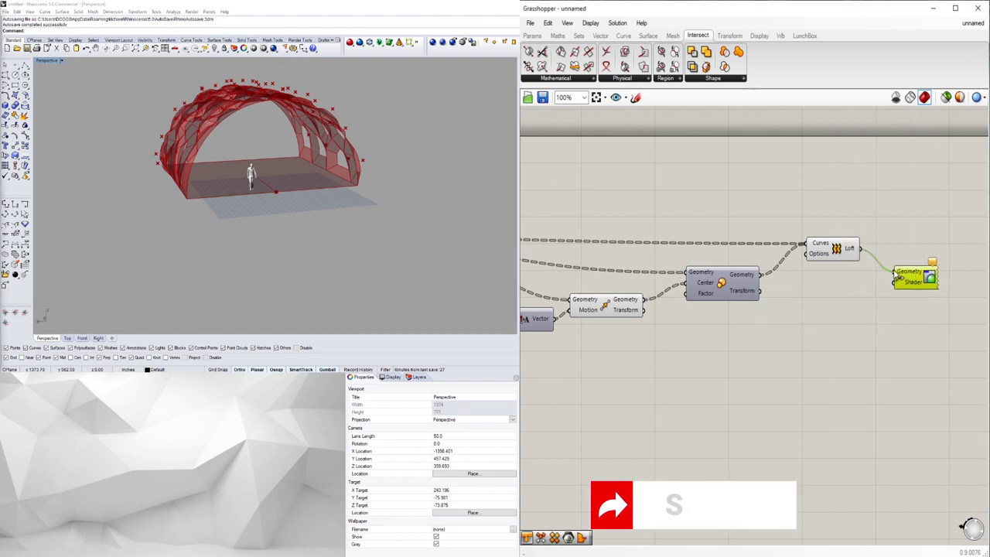
# Add a Colour Swatch below Loft and connect it to Custom Preview's Shader input
pyautogui.doubleClick(815, 316)
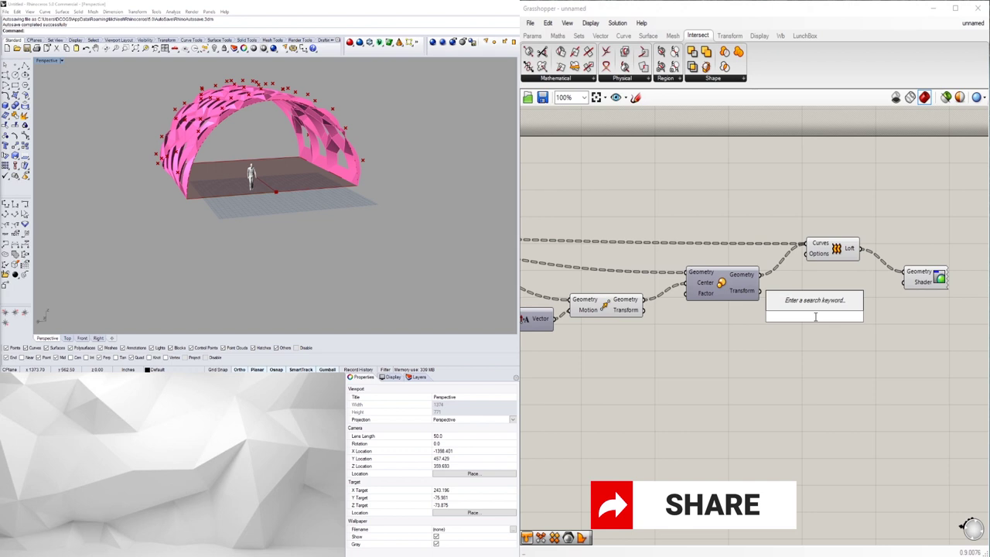
pyautogui.write('S')
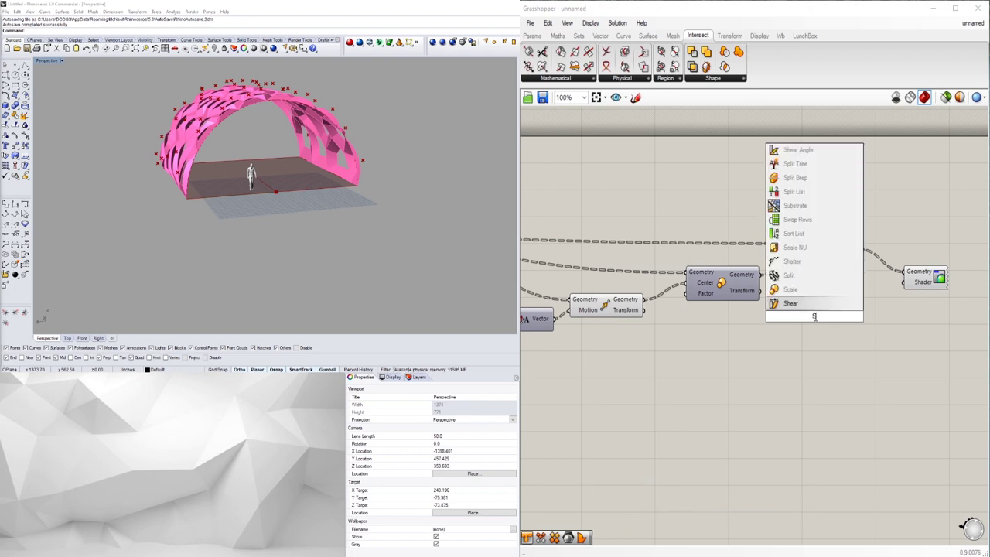
pyautogui.write('HA')
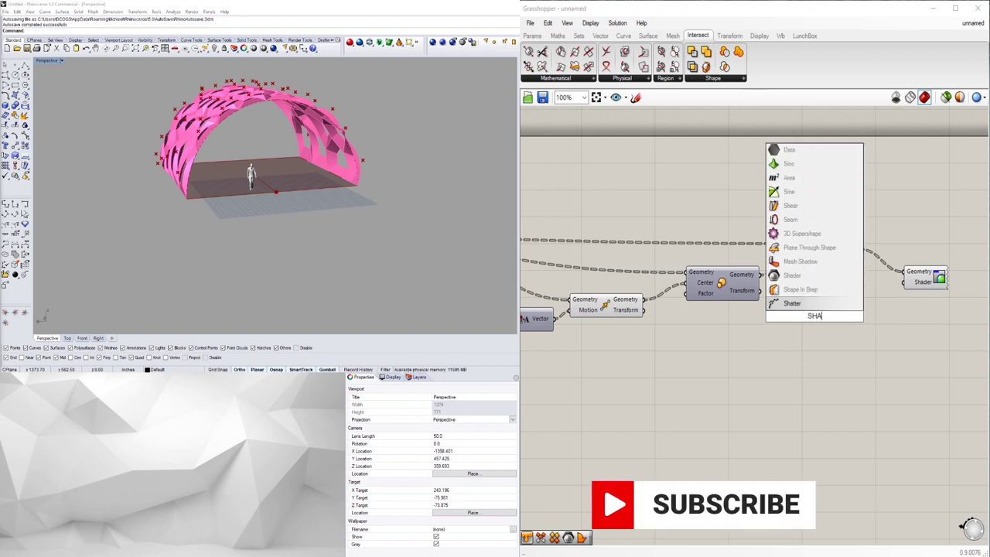
pyautogui.press('BackSpace')
pyautogui.press('BackSpace')
pyautogui.press('BackSpace')
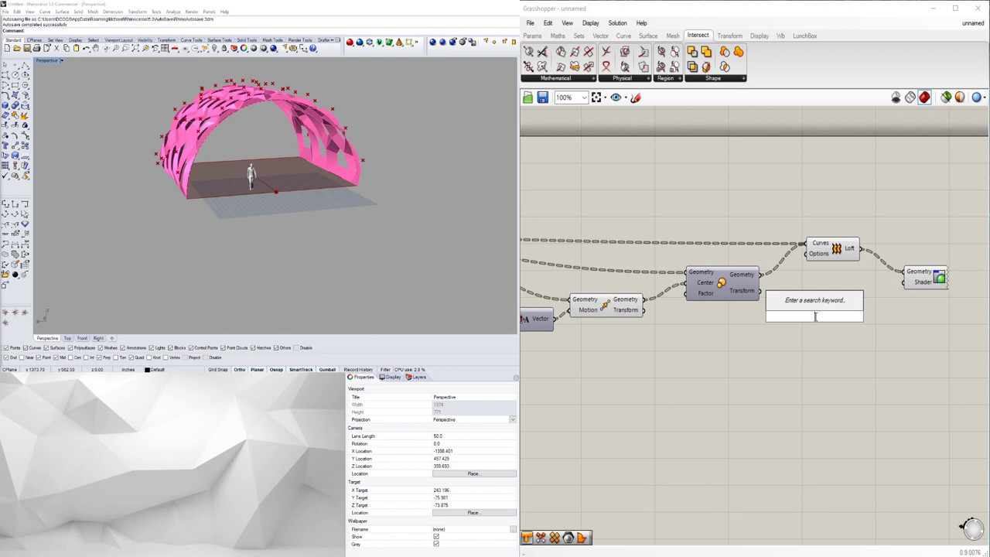
pyautogui.write('SWAT')
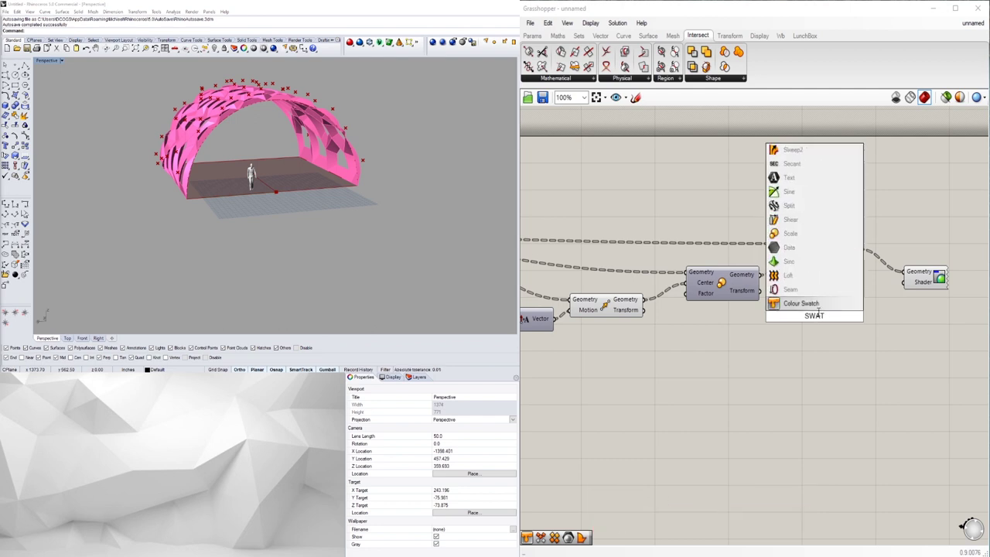
pyautogui.click(808, 305)
pyautogui.moveTo(901, 292); pyautogui.dragTo(904, 287)
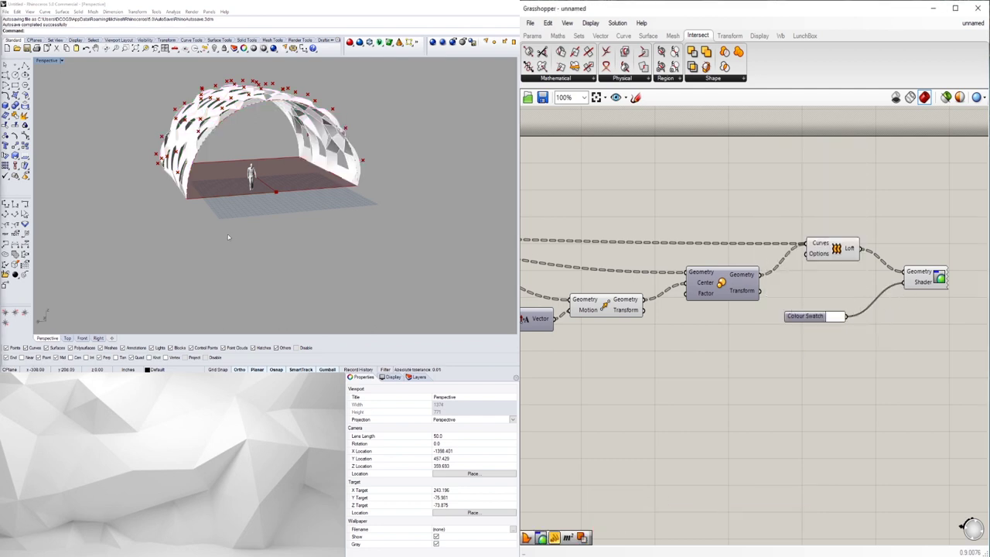
# Change the Colour Swatch to a saturated yellow
pyautogui.moveTo(227, 237); pyautogui.dragTo(335, 191, button='right')
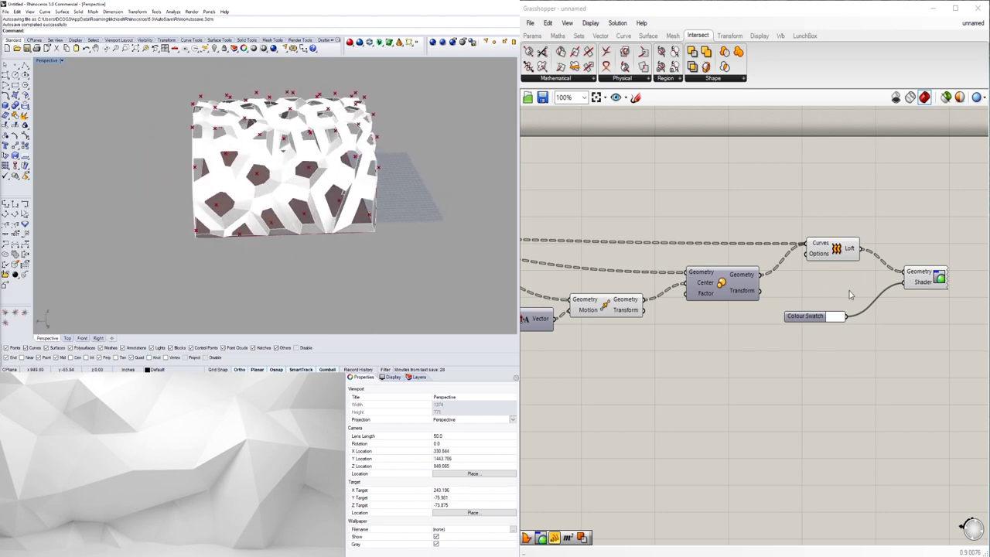
pyautogui.click(836, 316)
pyautogui.click(864, 363)
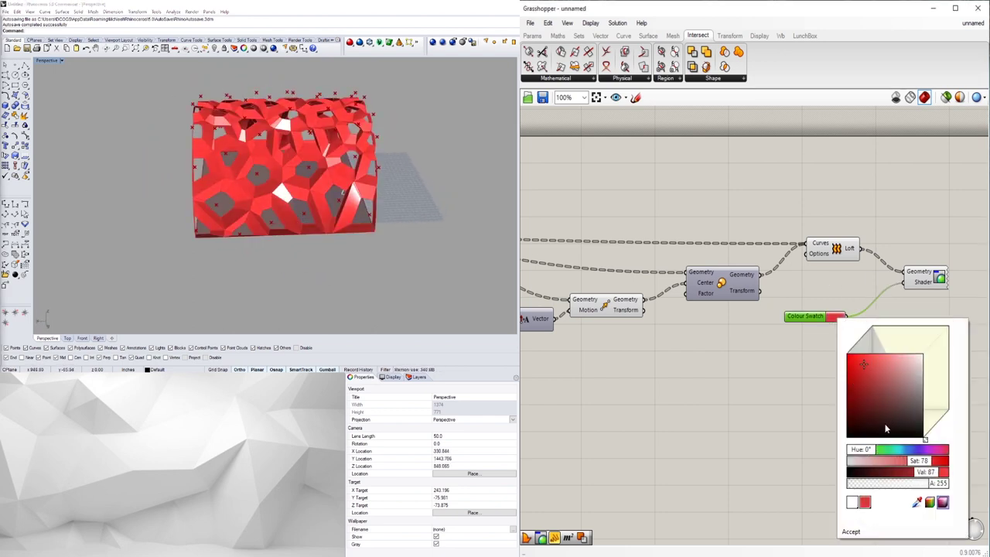
pyautogui.click(863, 453)
# Examine the coloured pavilion from several sides along with the vector and Move part of the definition
pyautogui.moveTo(433, 189); pyautogui.dragTo(353, 210, button='right')
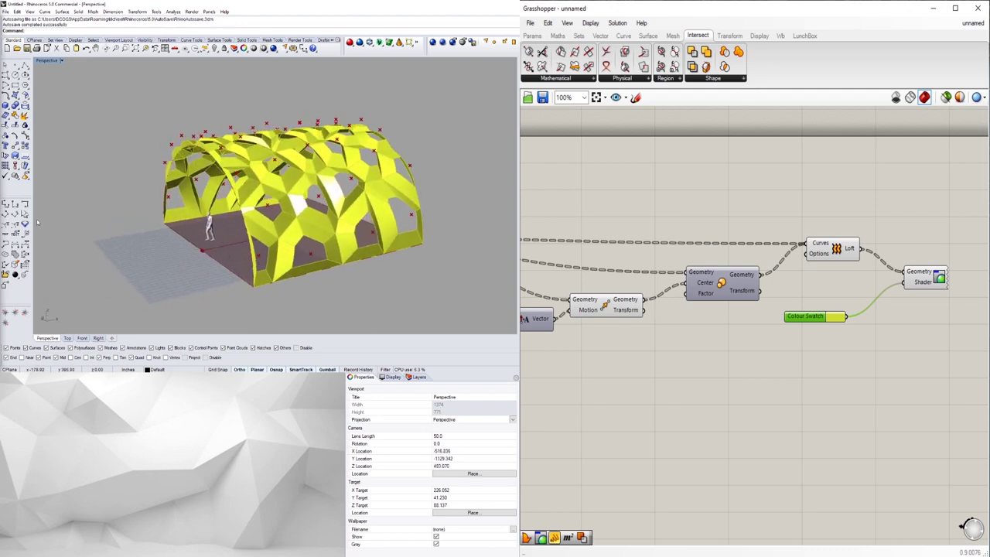
pyautogui.scroll(-1, 729, 325)
pyautogui.moveTo(729, 325); pyautogui.dragTo(973, 339, button='right')
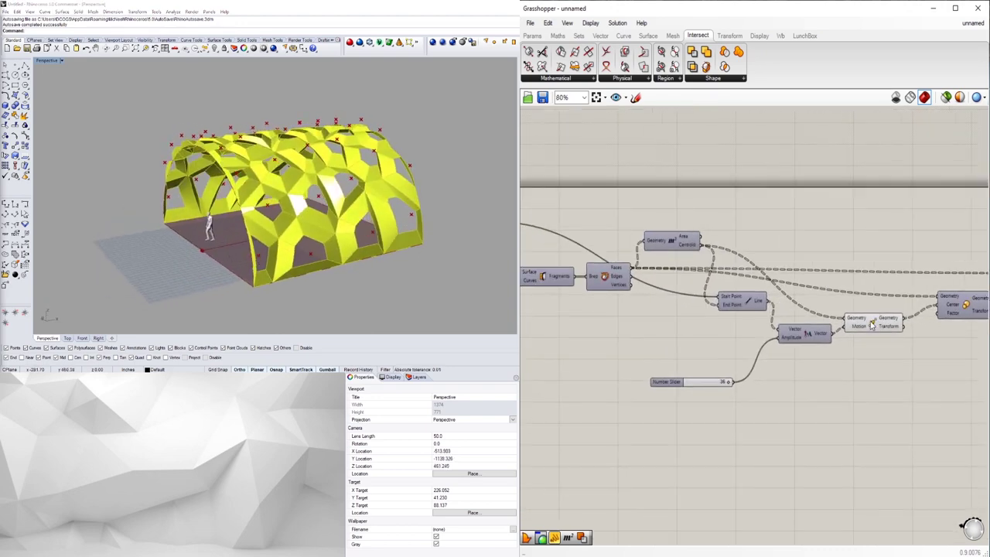
pyautogui.moveTo(262, 223); pyautogui.dragTo(208, 207, button='right')
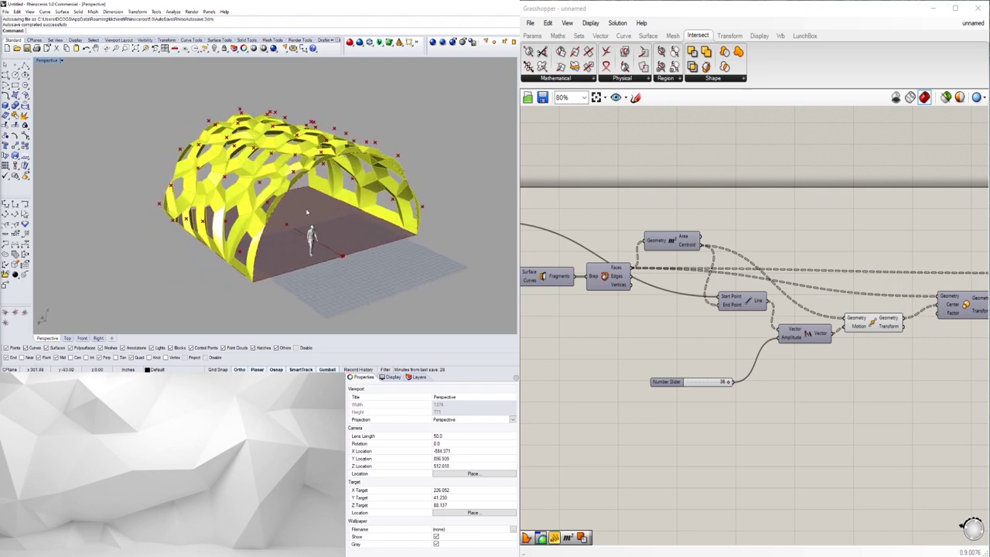